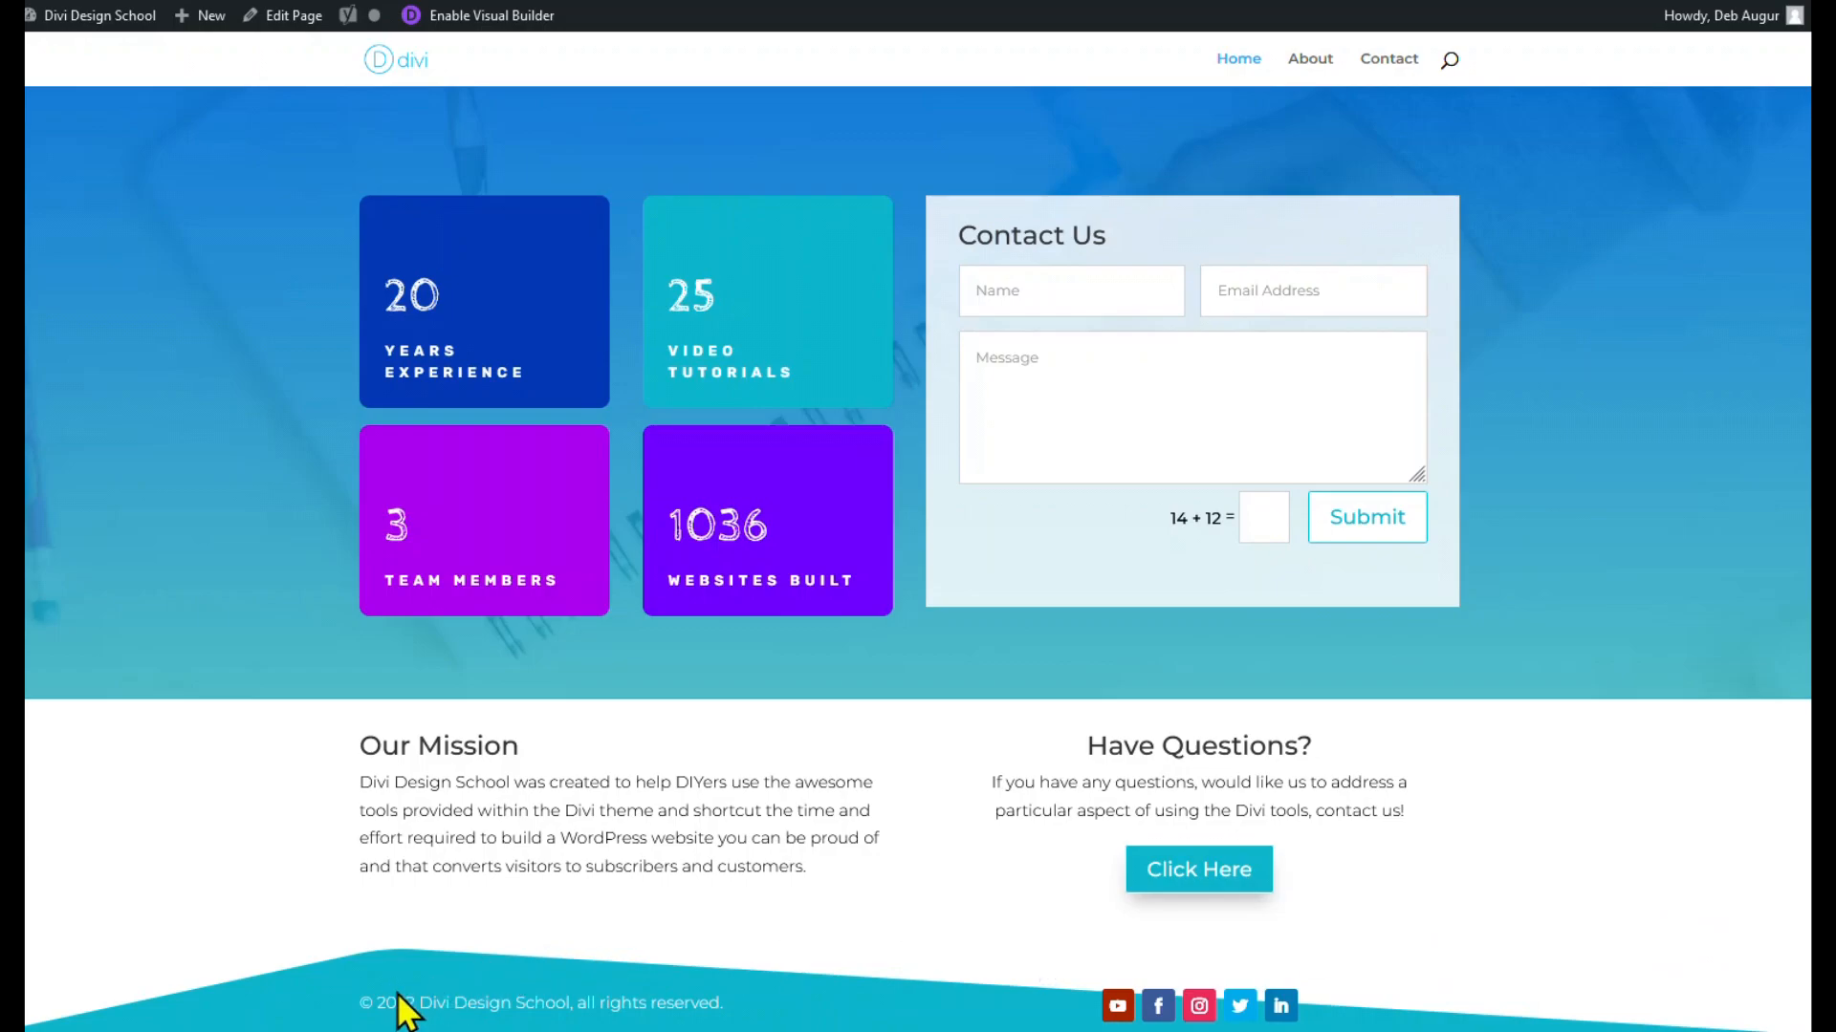
Step: Look over the home page from the footer up to the header, examining the color scheme of its sections
scroll(1633, 799, up, 10)
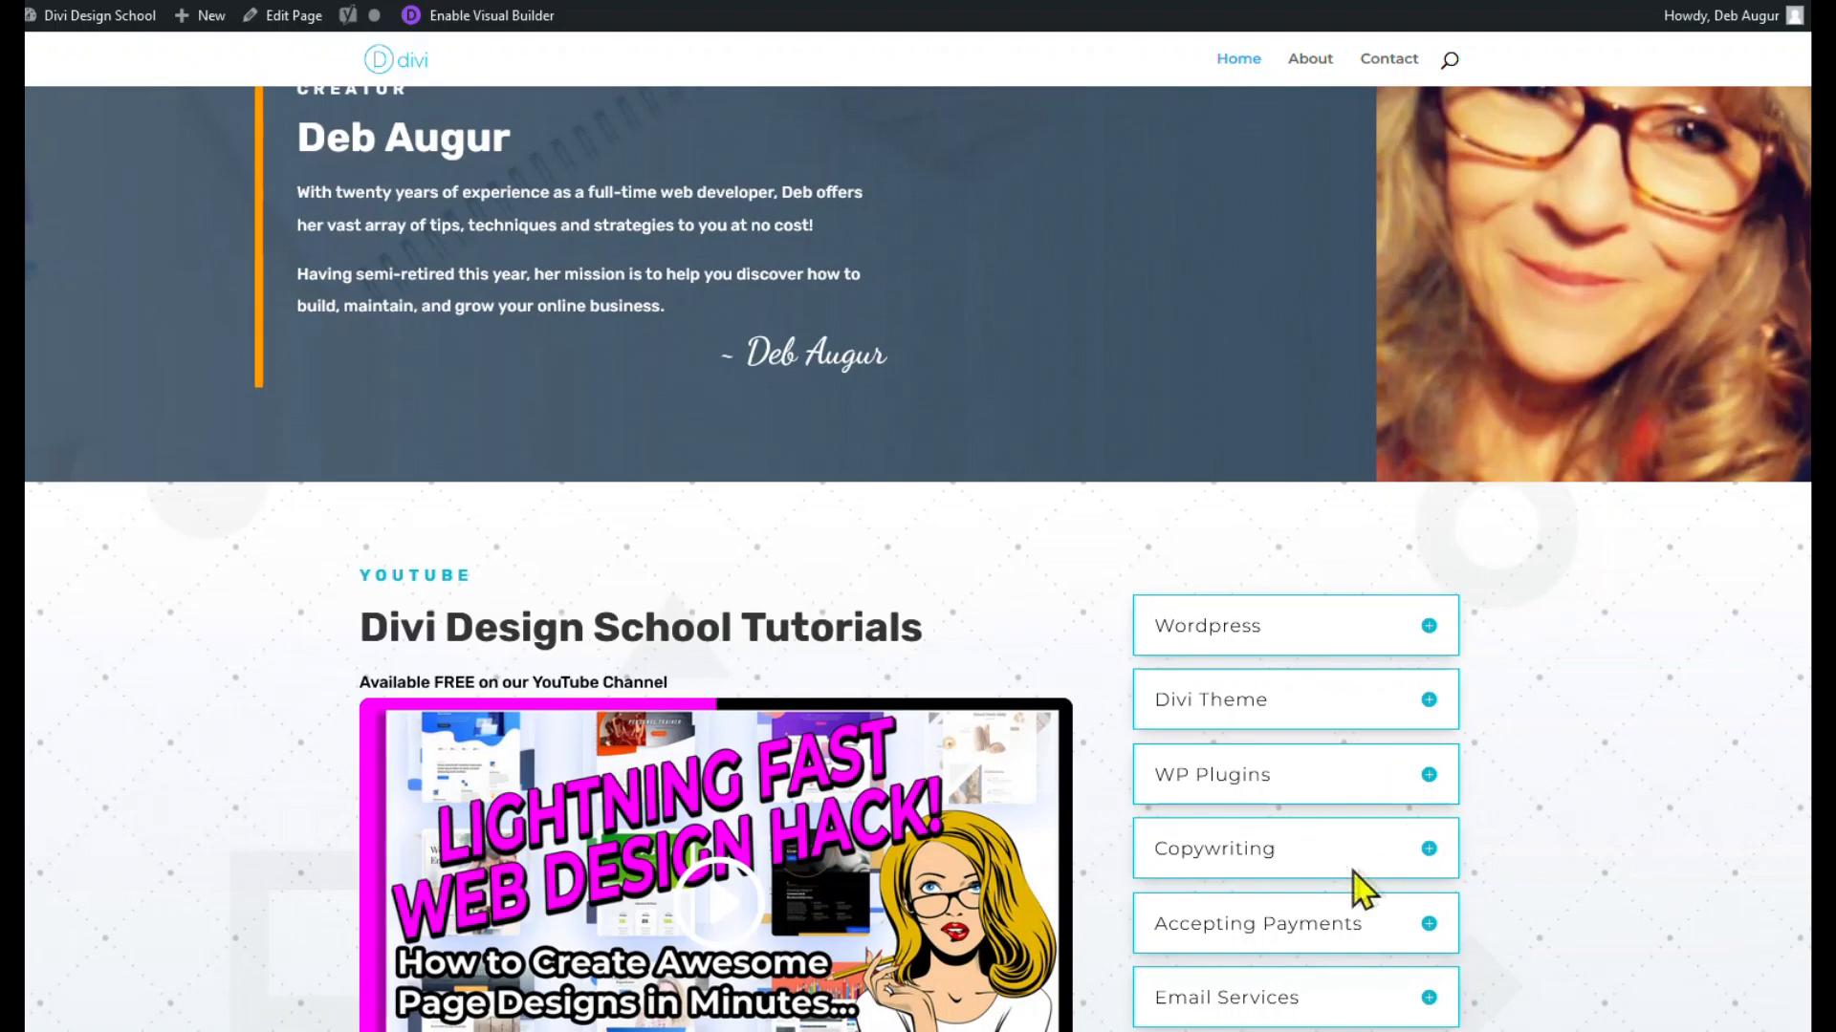
scroll(1134, 644, up, 8)
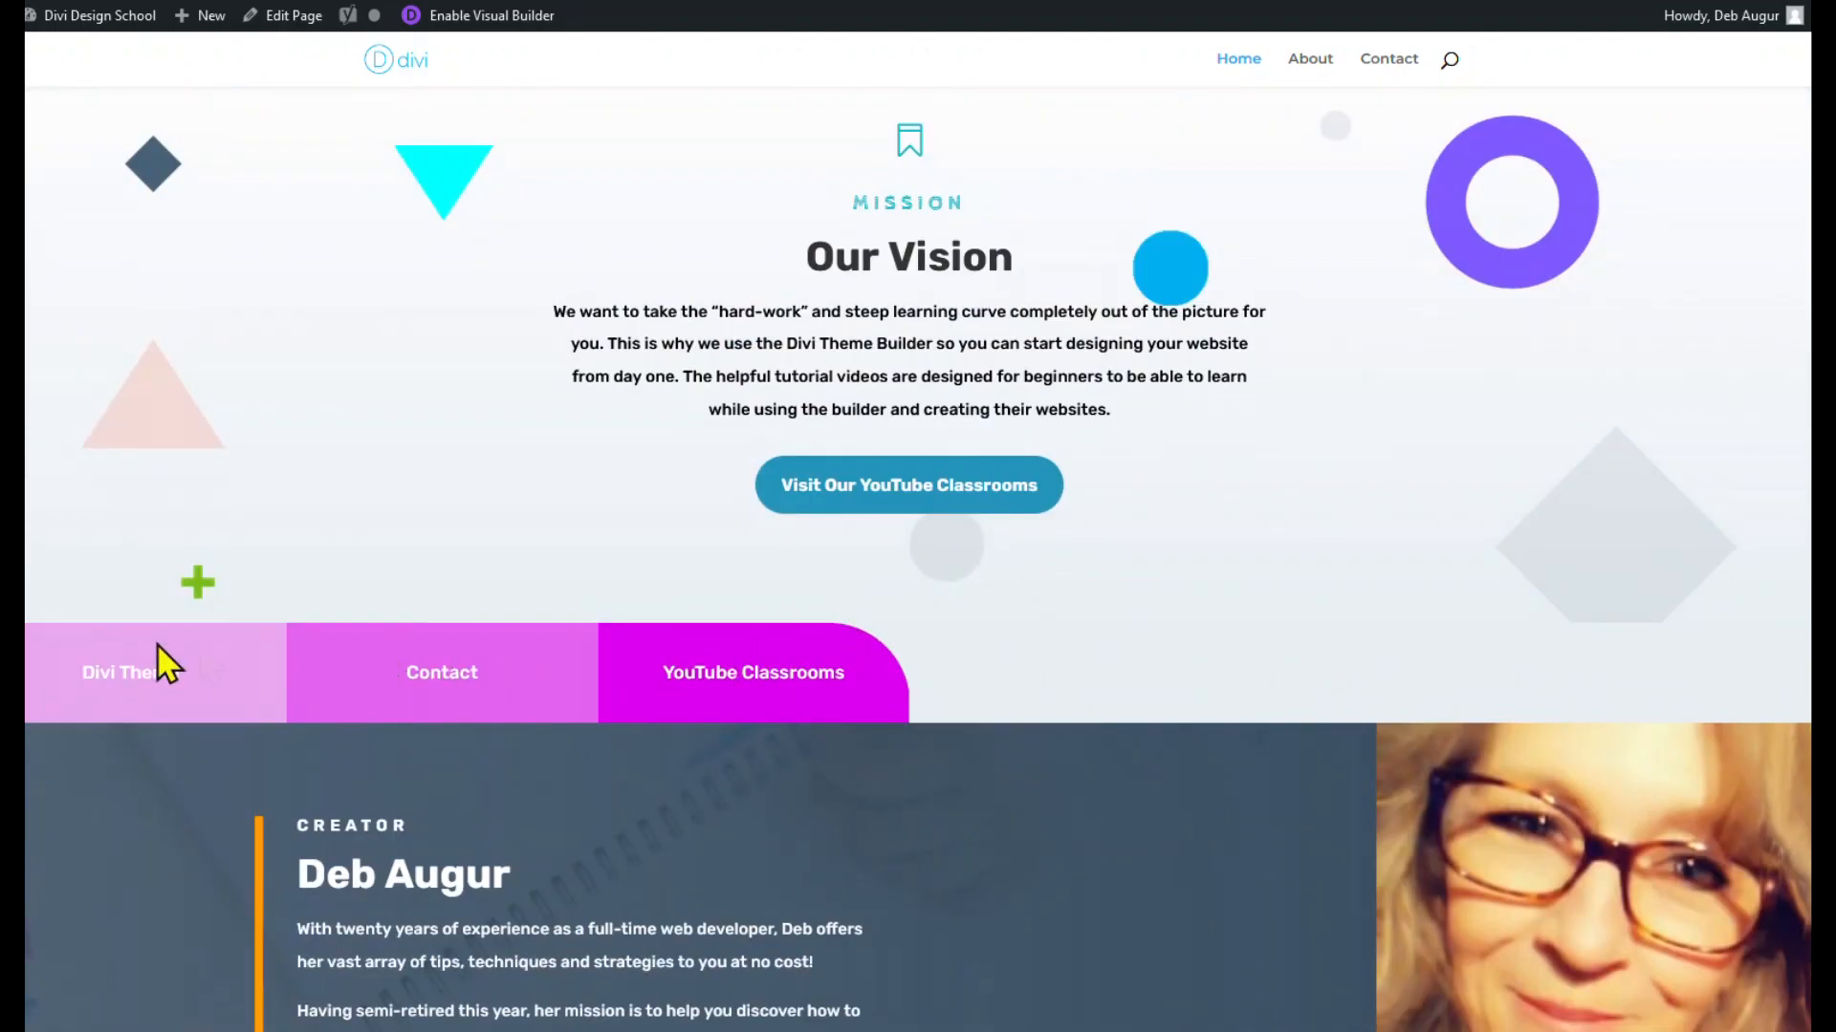
scroll(1112, 584, up, 10)
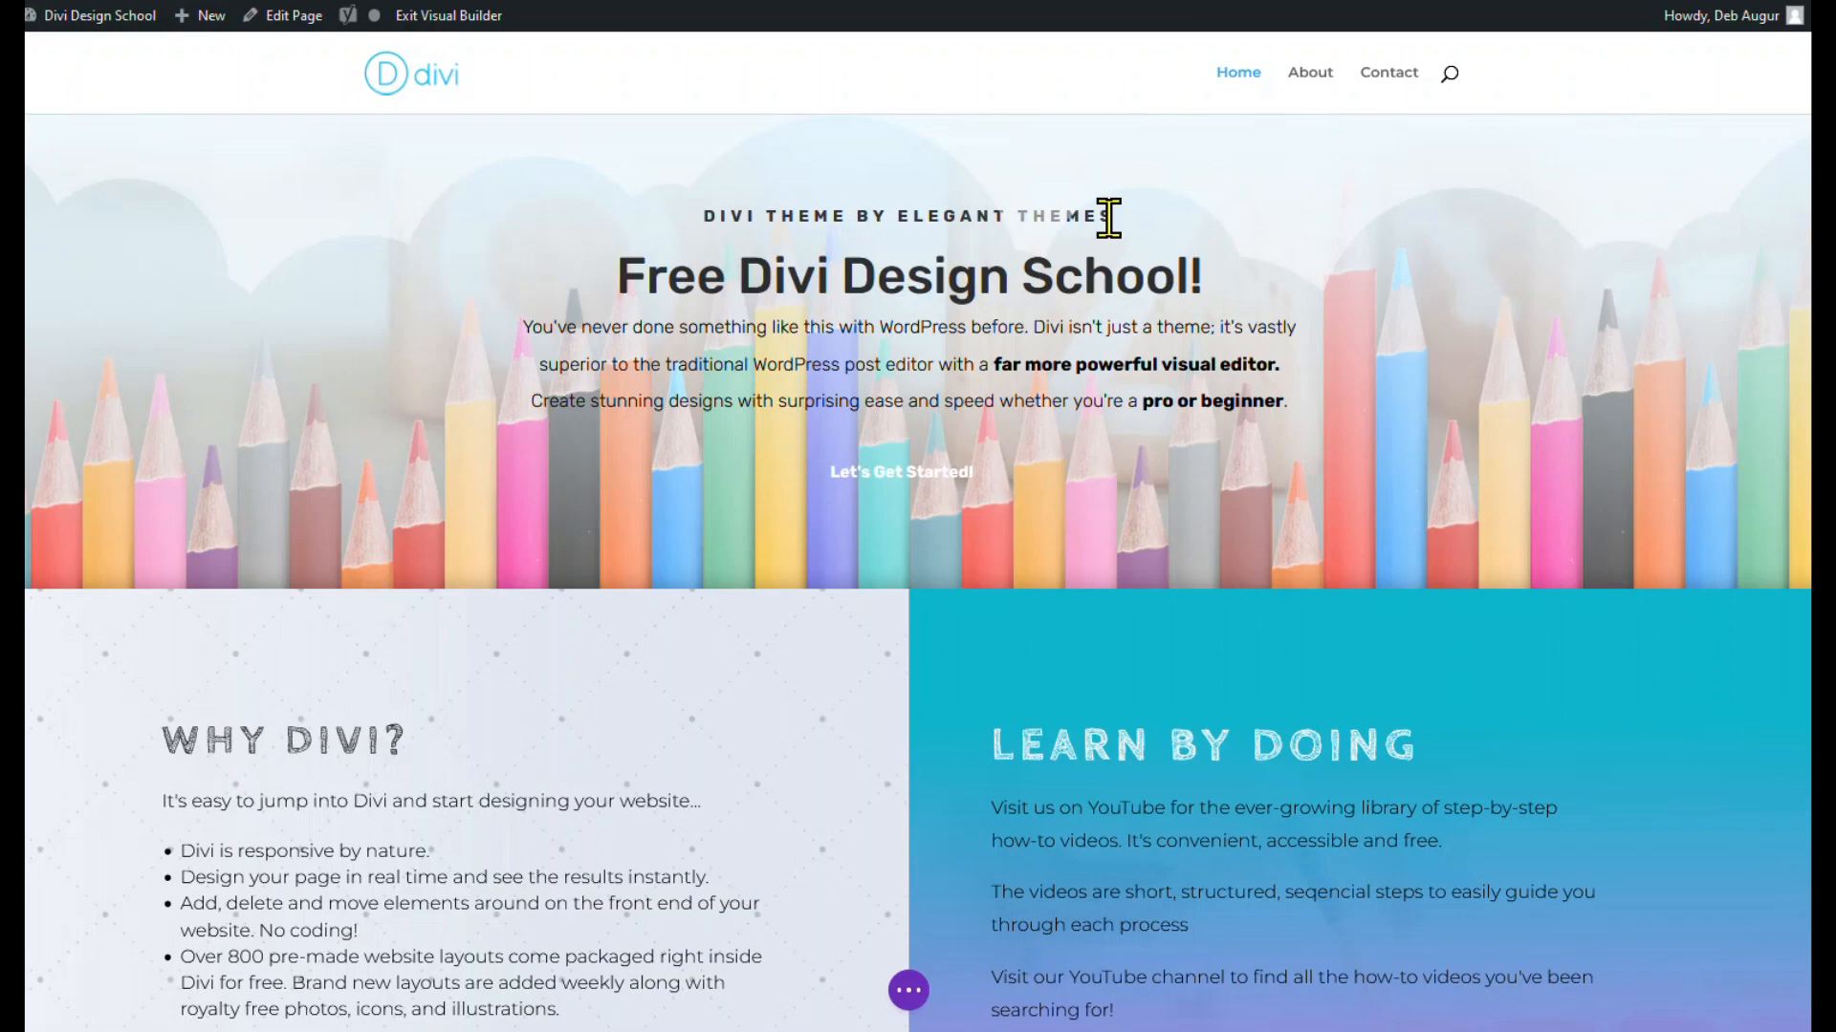
scroll(975, 253, down, 2)
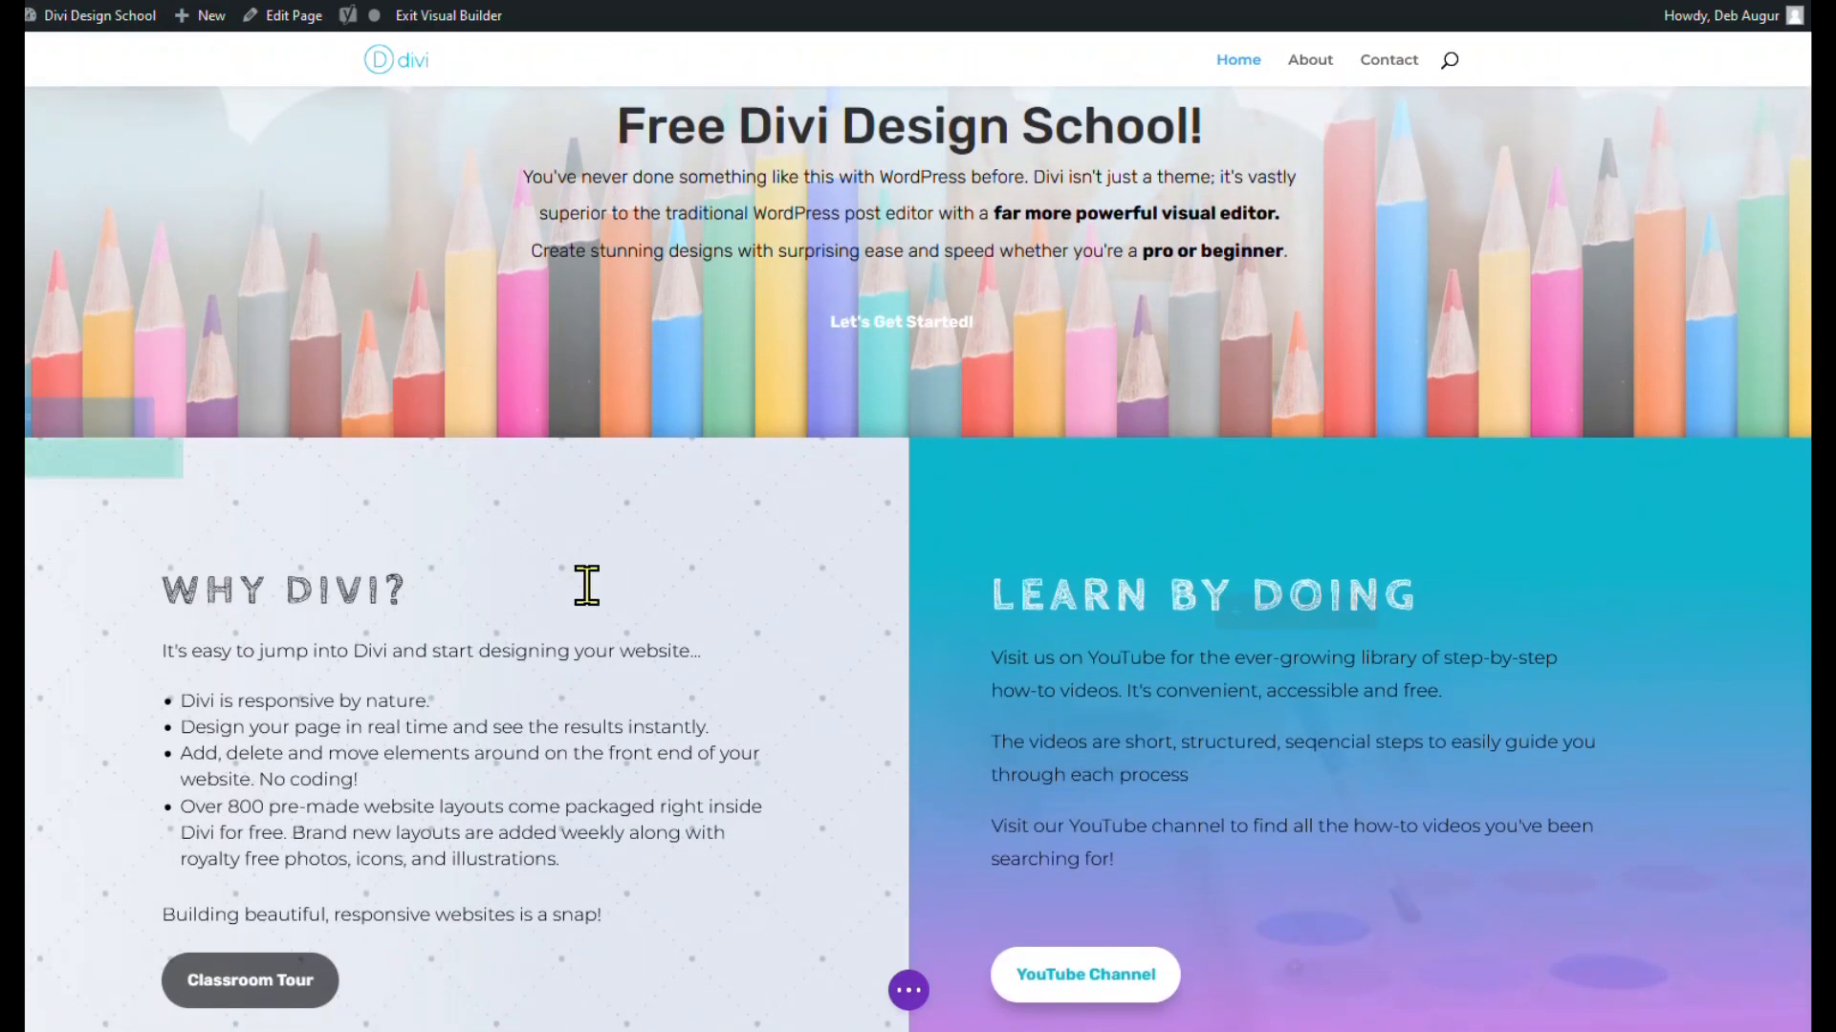
scroll(856, 564, down, 2)
scroll(870, 536, up, 3)
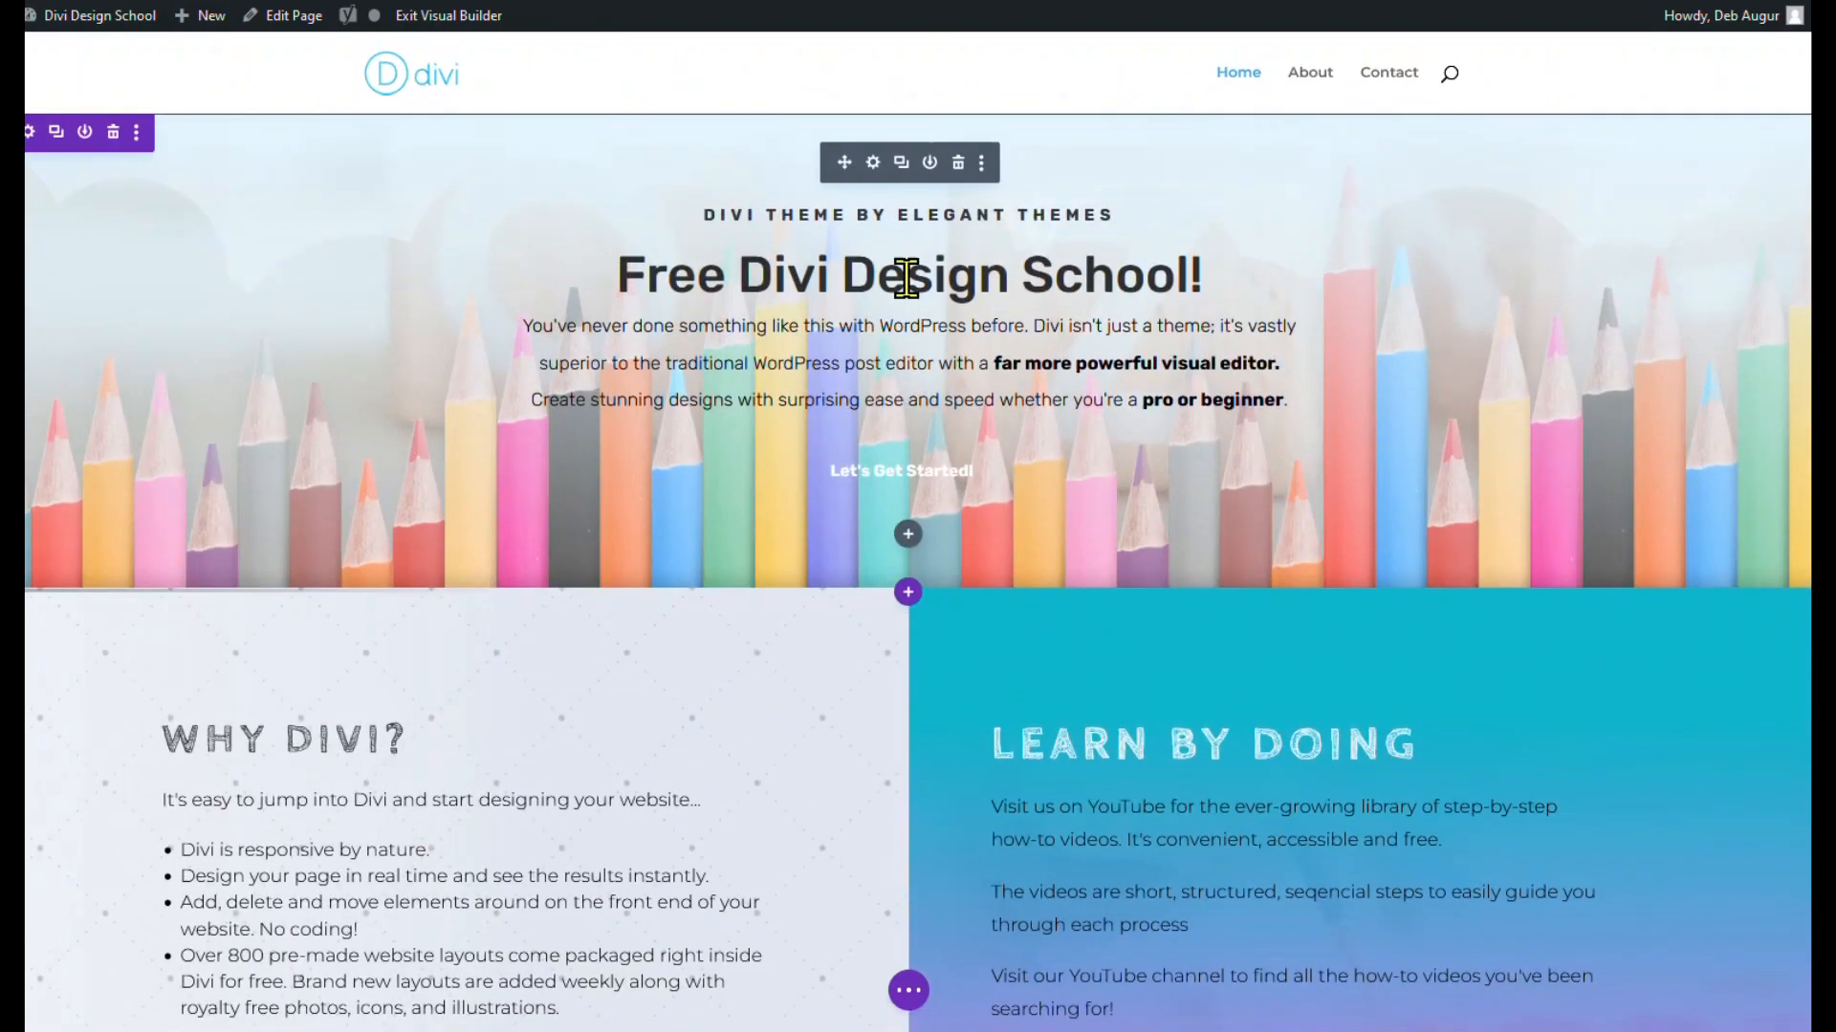
Step: Set the global color used by the Mission blurb's title to blue #0c33d1, apply it across the site, and save the blurb settings
scroll(884, 526, down, 8)
click(901, 497)
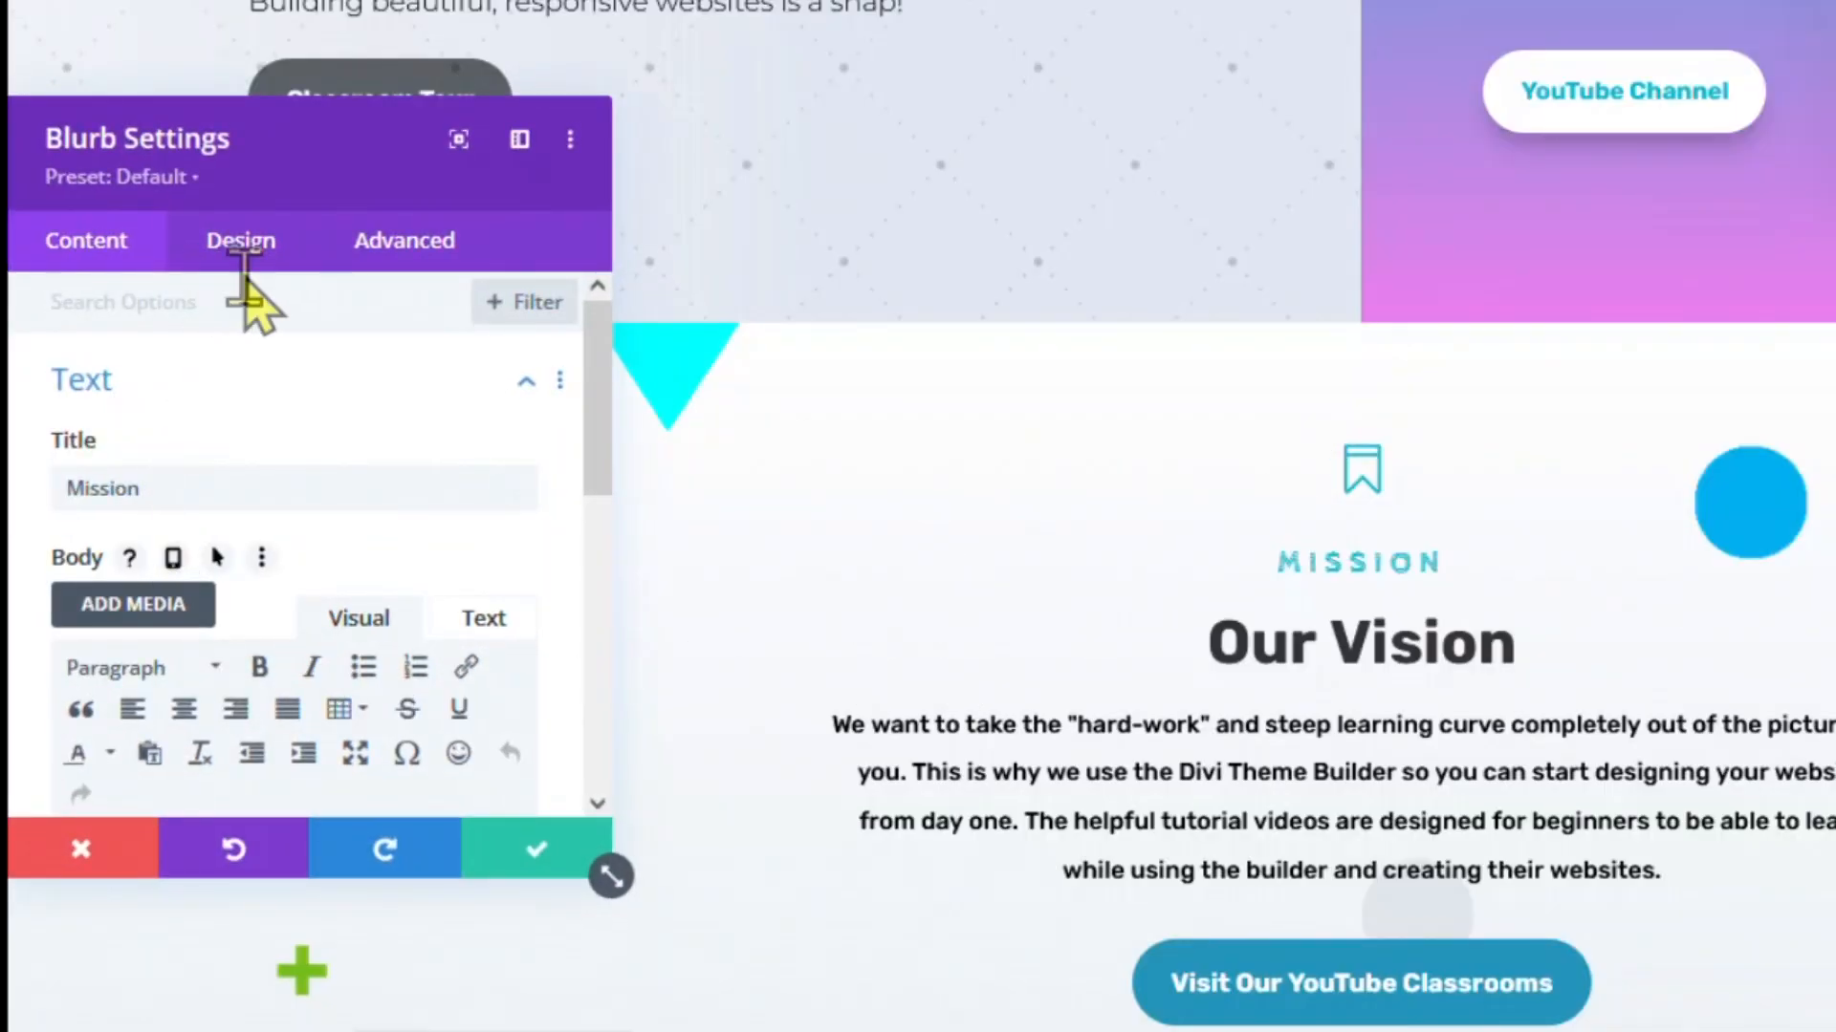
click(241, 245)
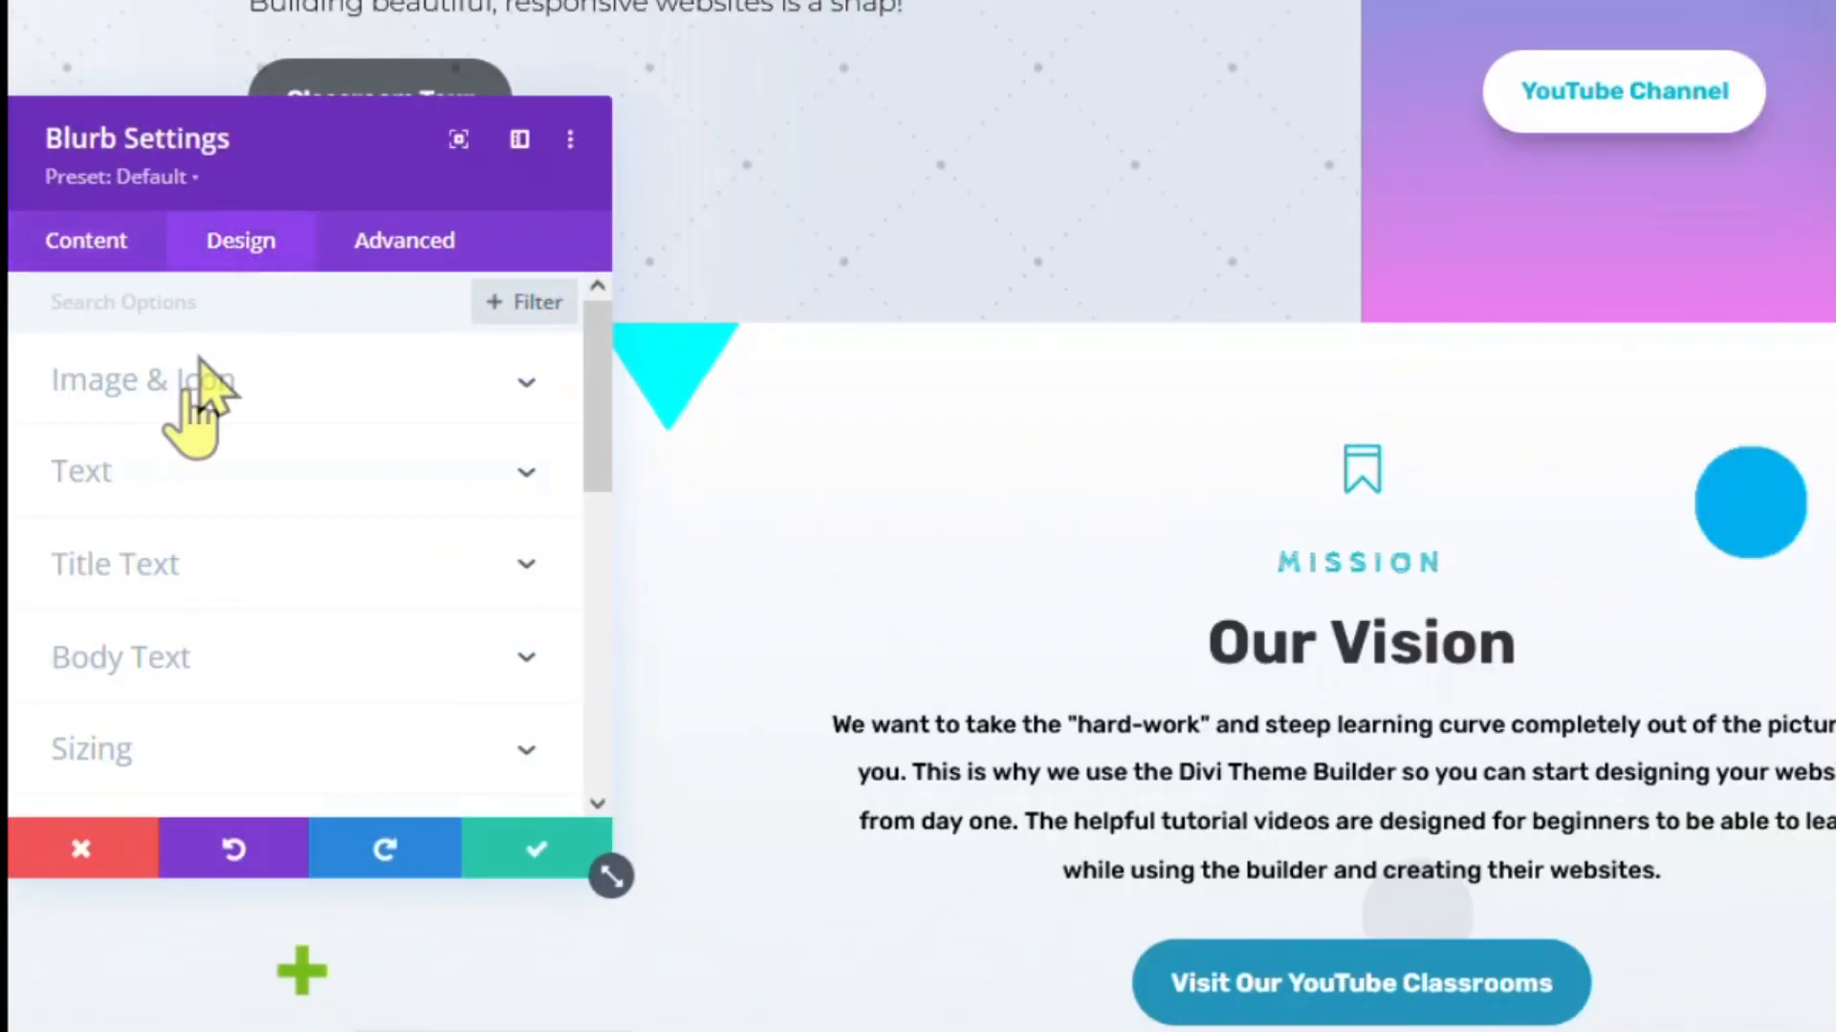
click(120, 564)
scroll(328, 553, down, 5)
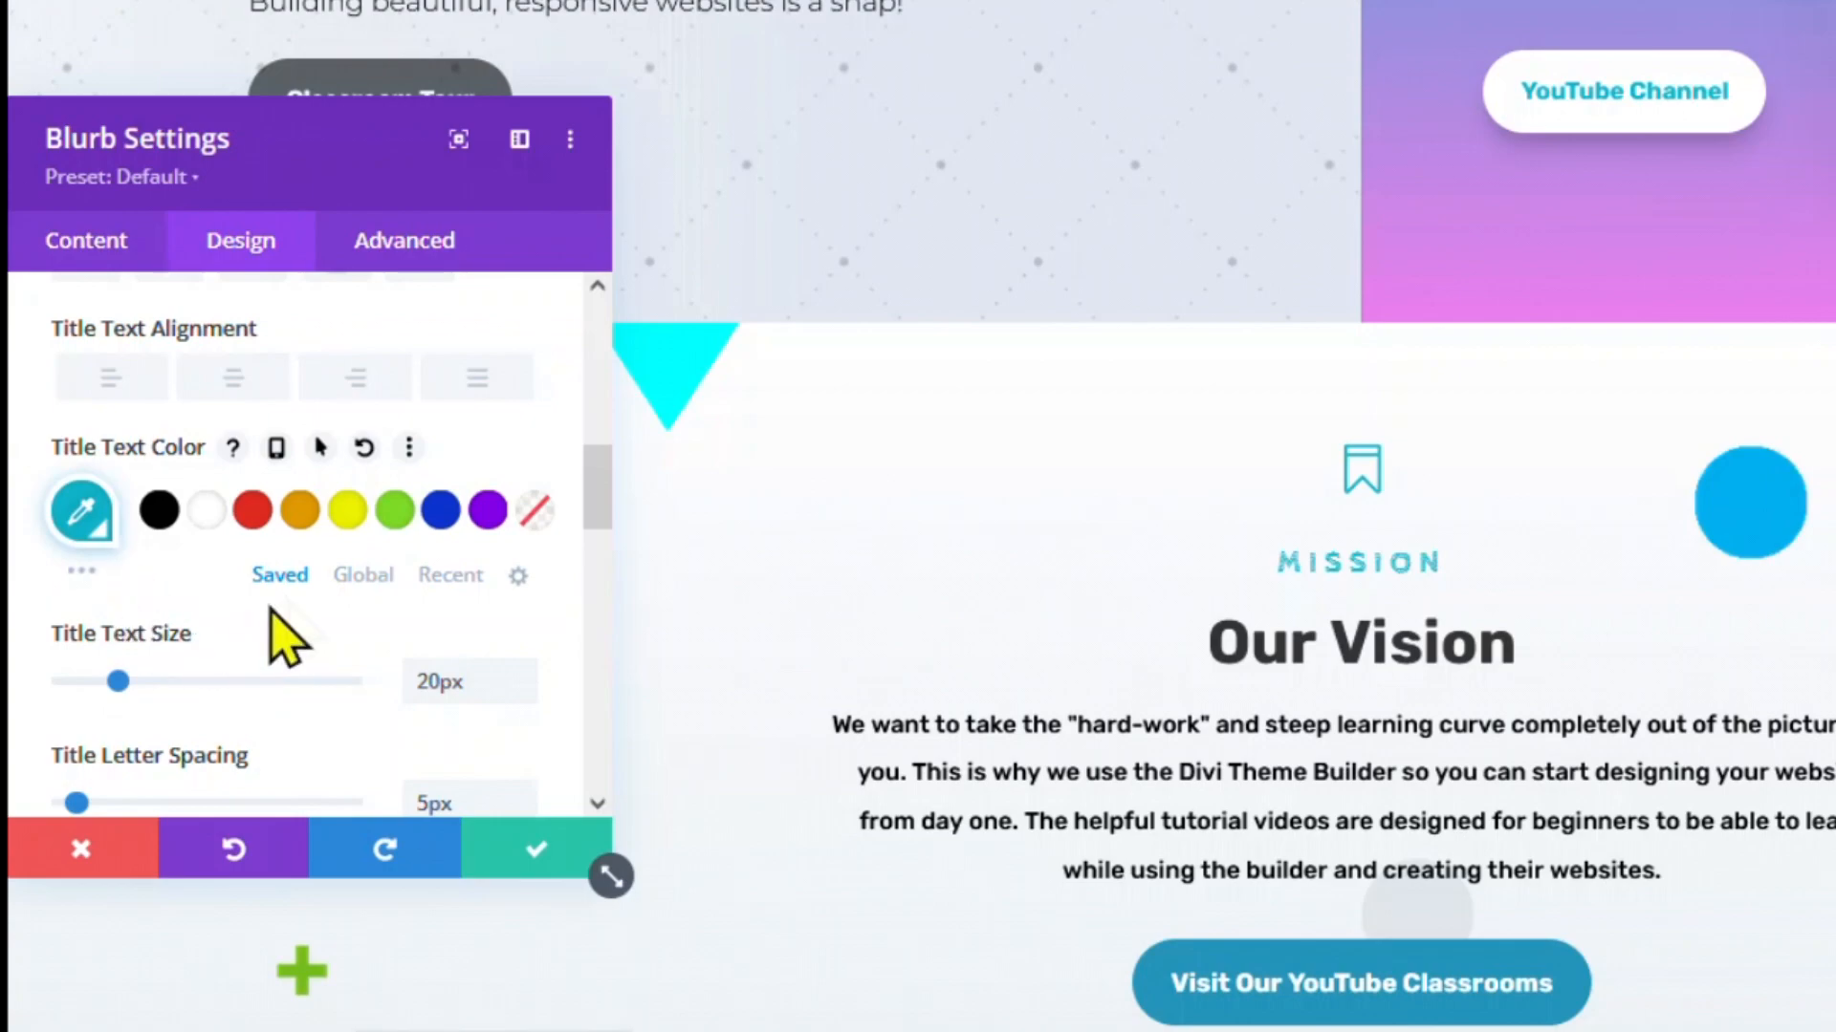
click(363, 574)
click(84, 510)
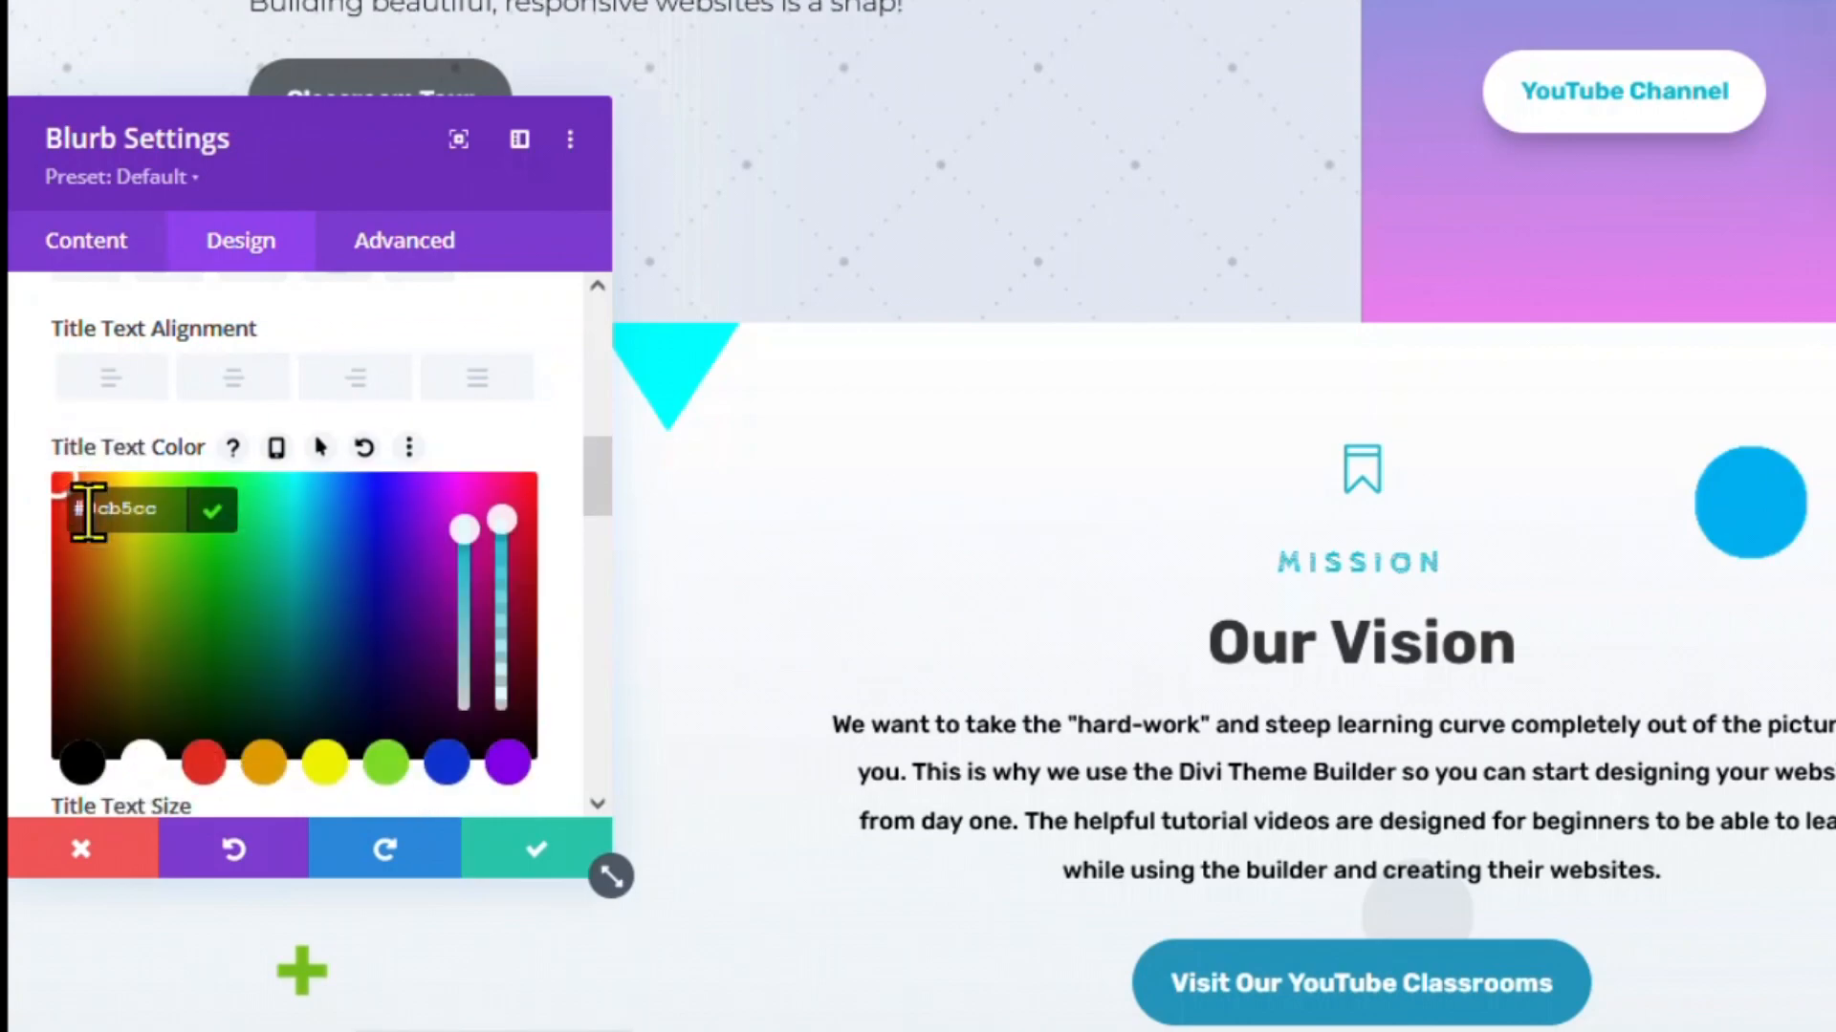
click(446, 760)
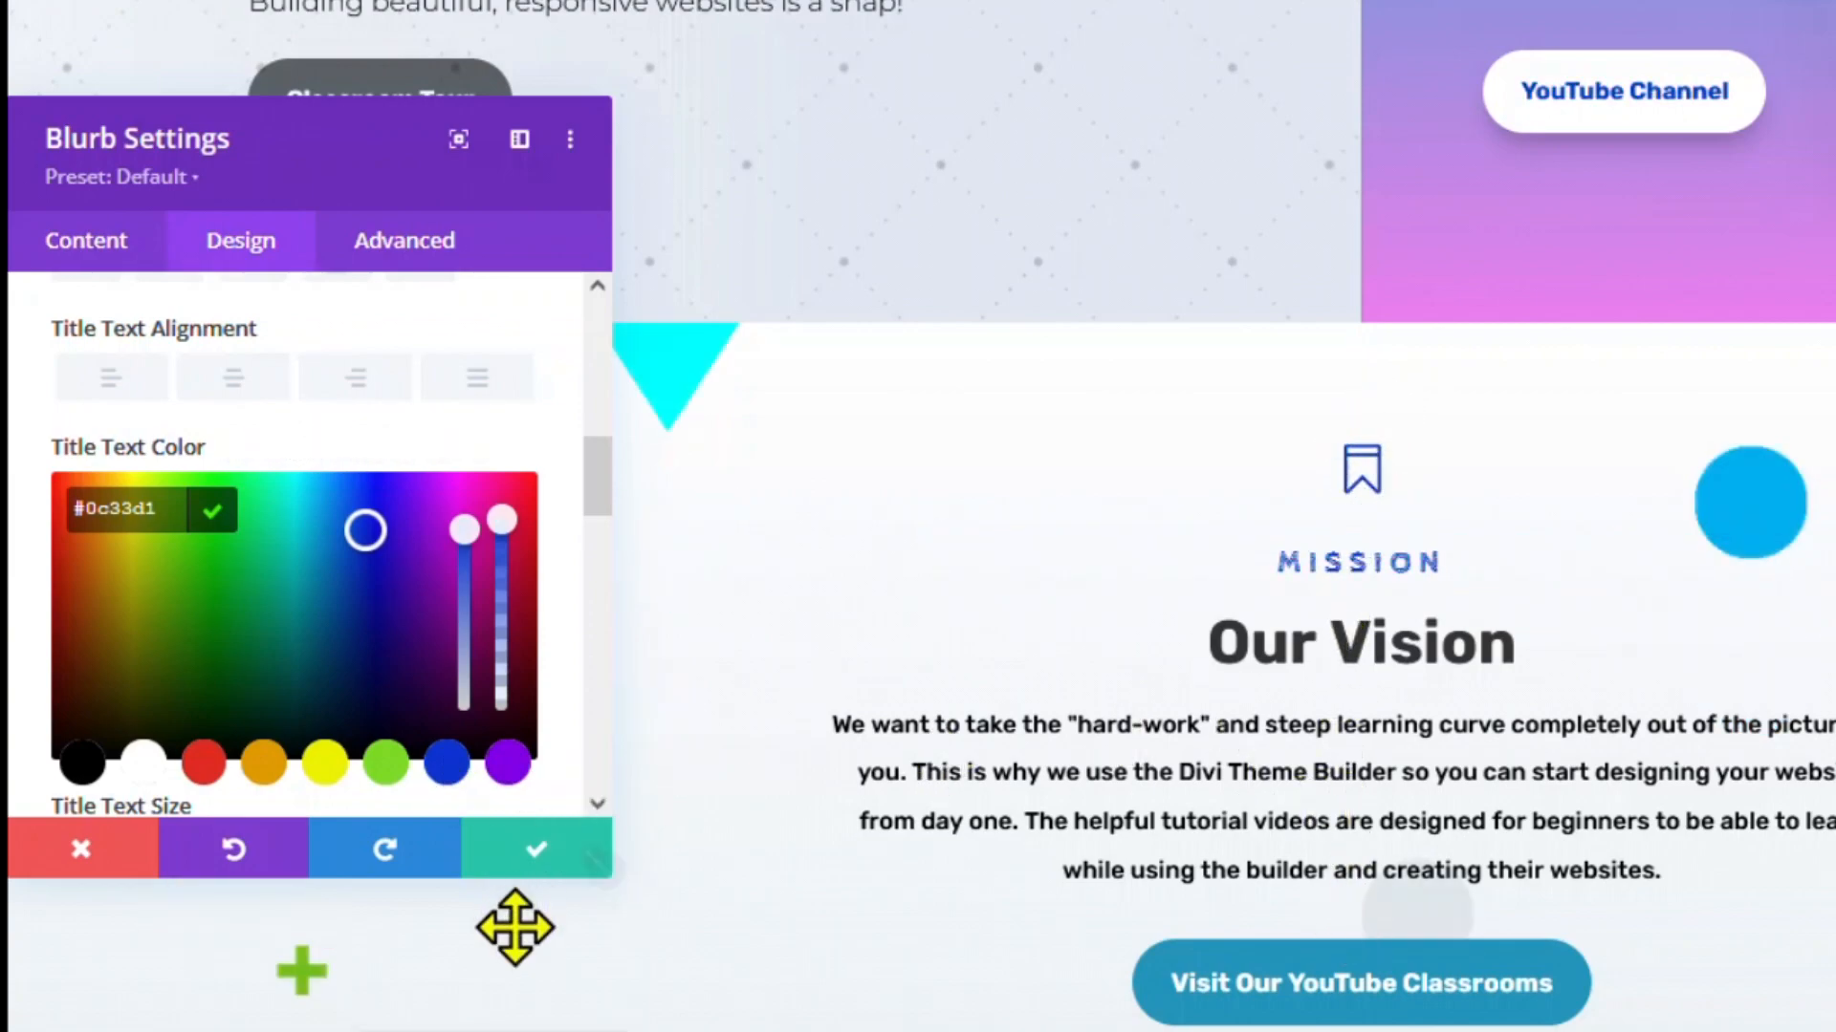
click(524, 853)
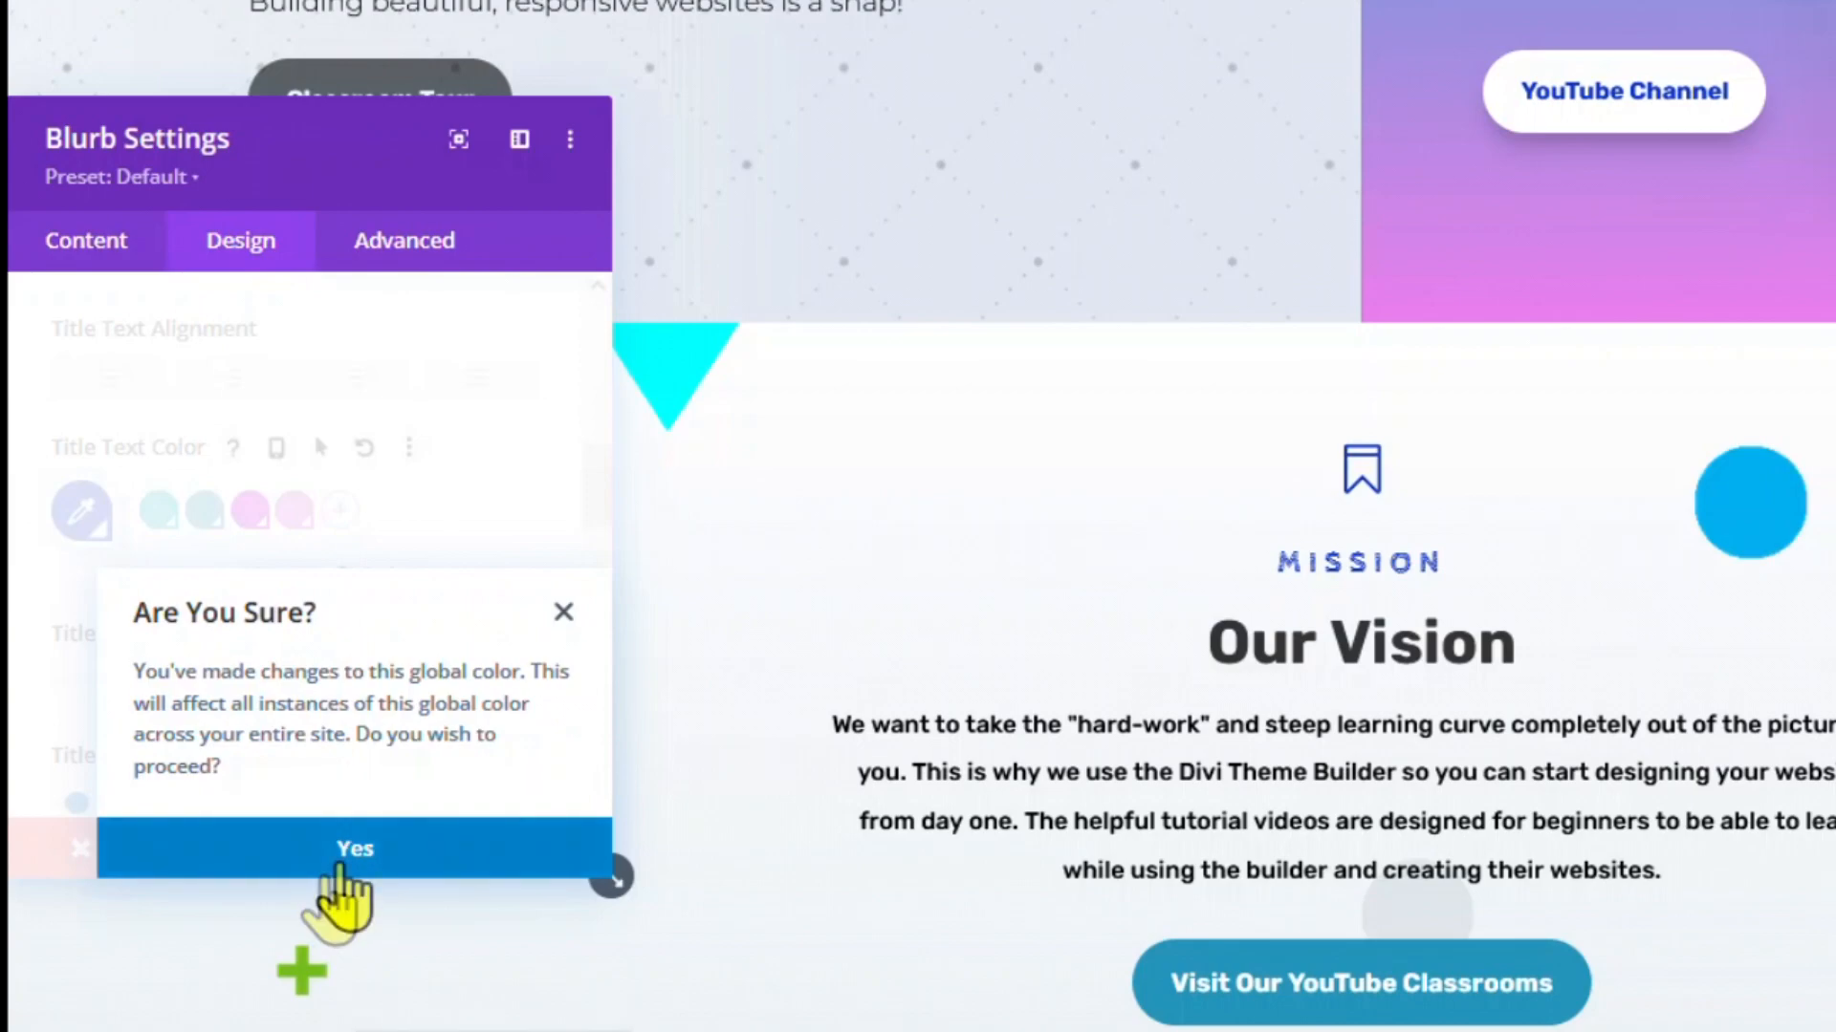
click(373, 856)
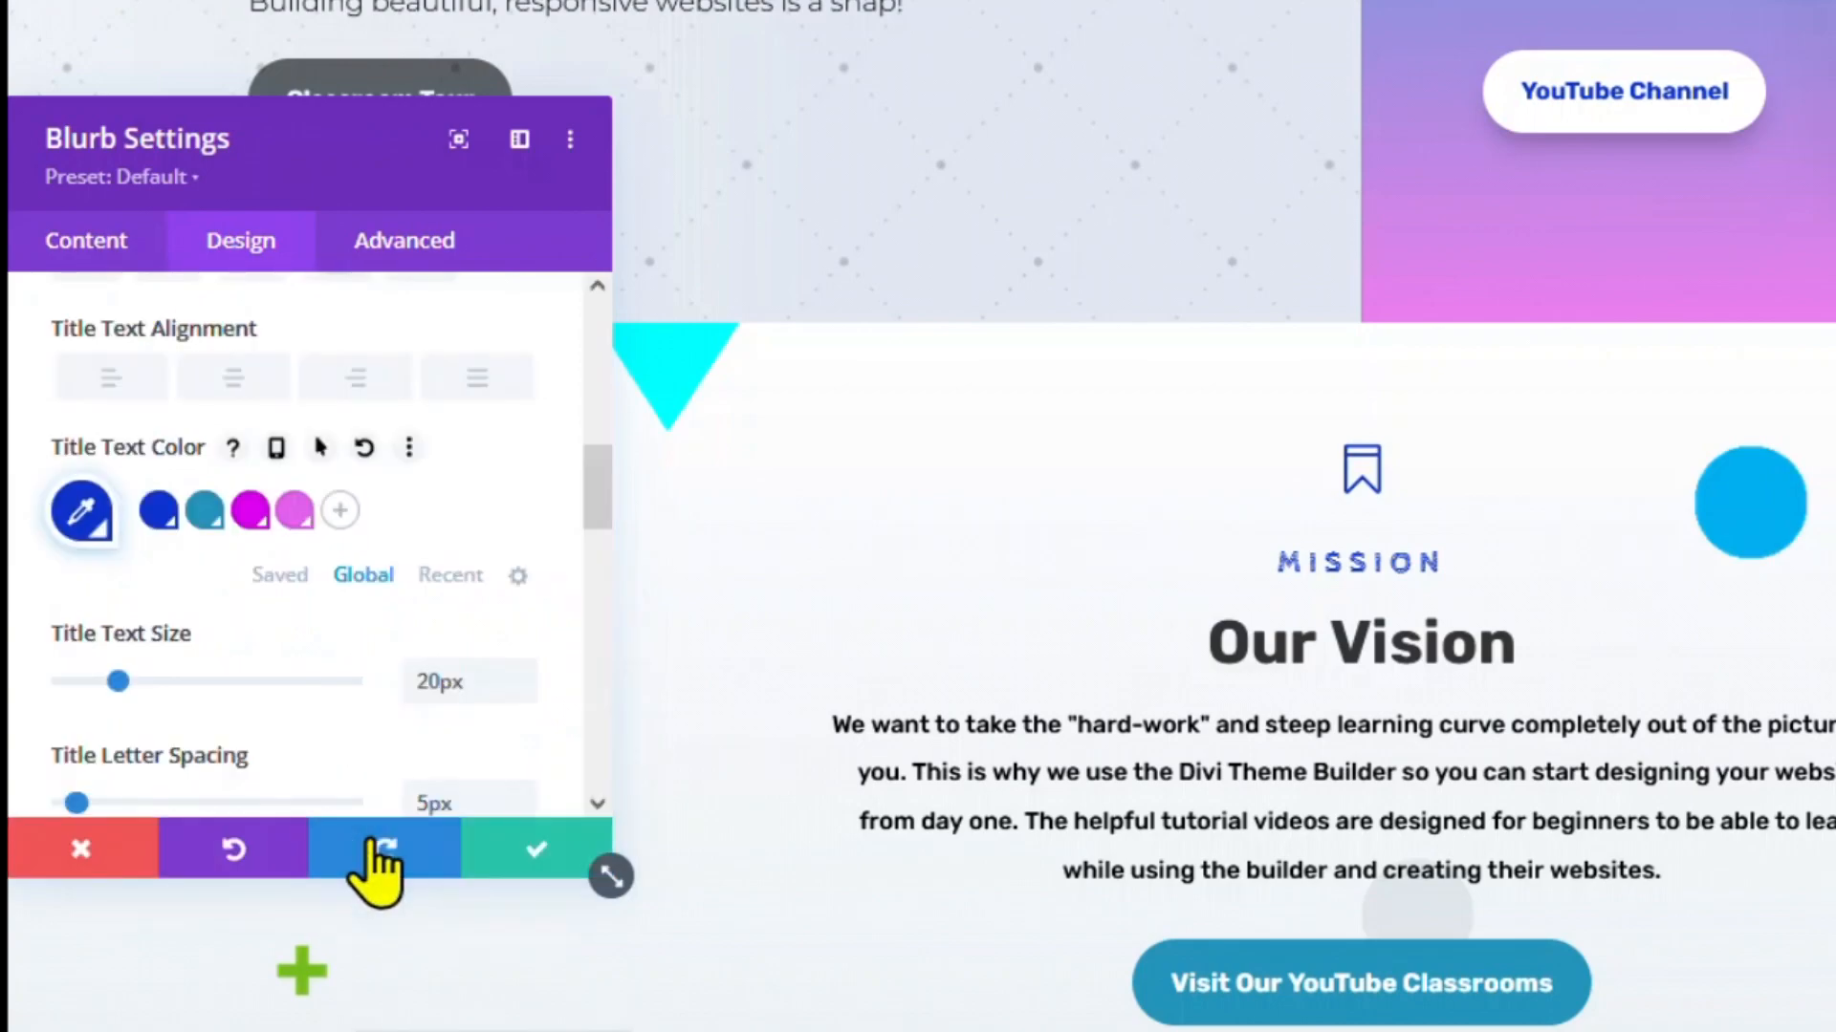
click(564, 856)
Step: Save the page changes and exit the Visual Builder
scroll(1368, 746, up, 10)
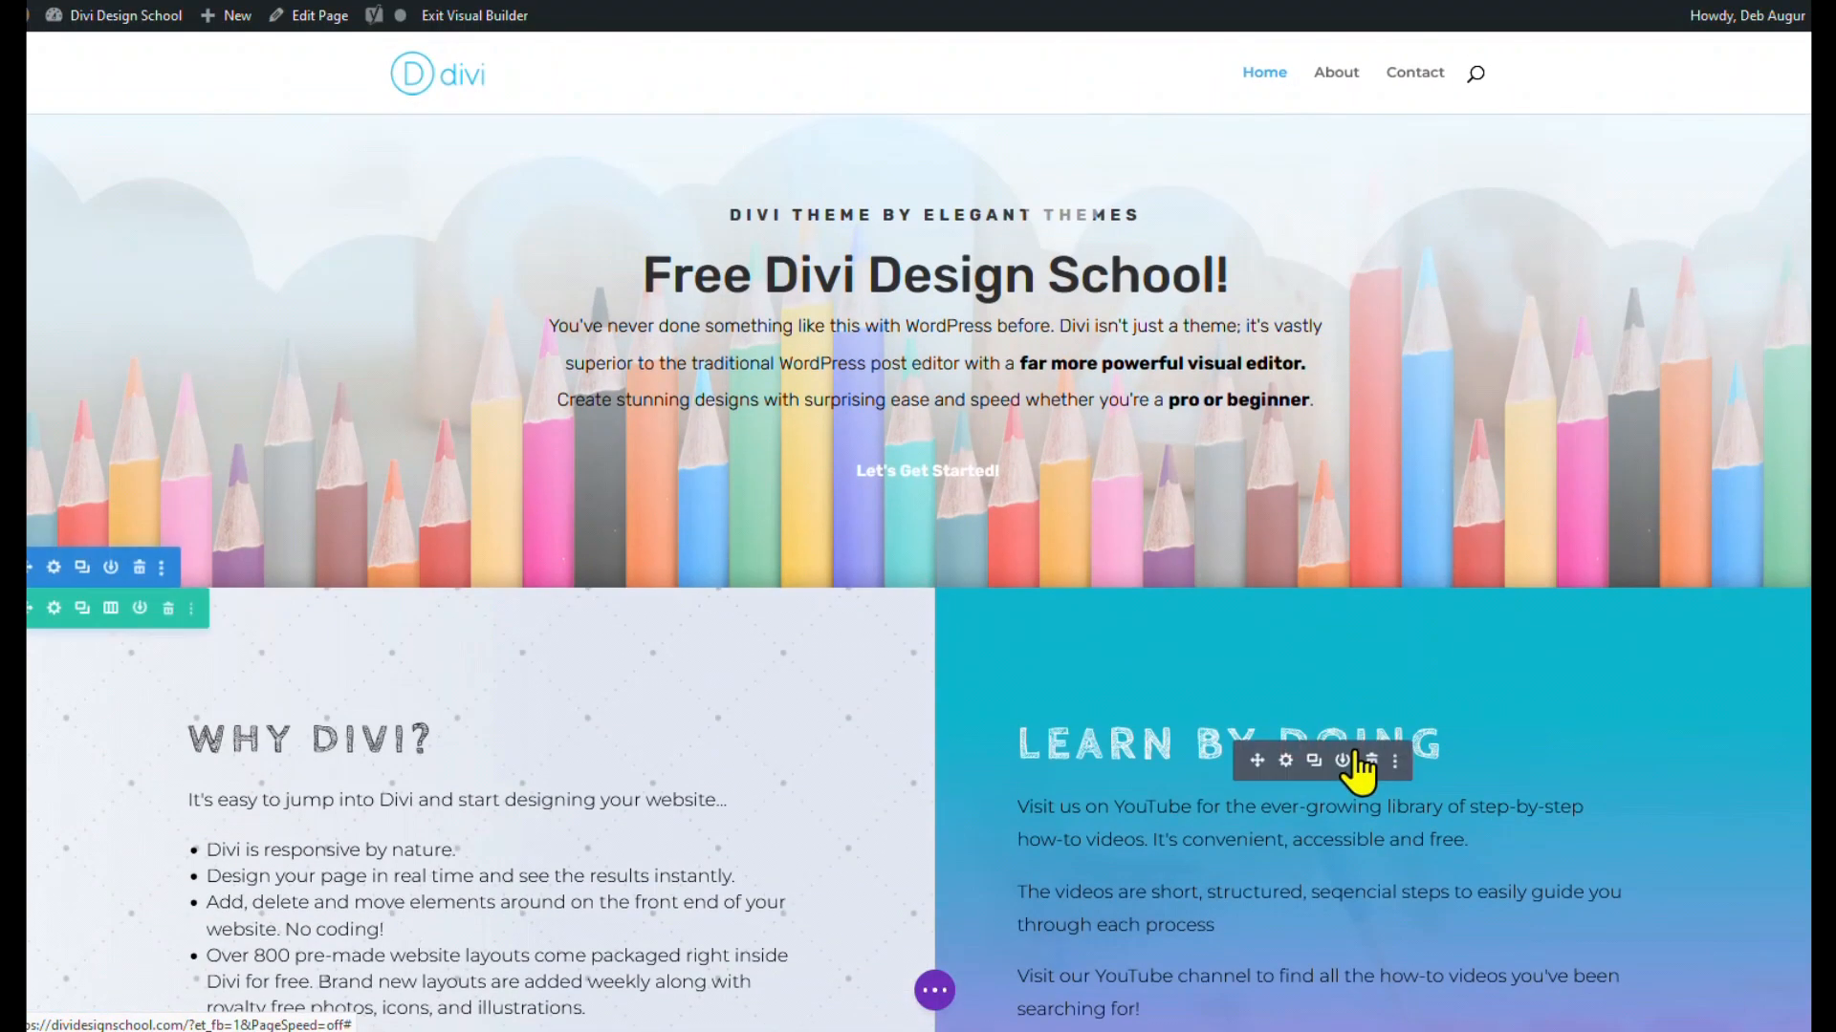
click(459, 14)
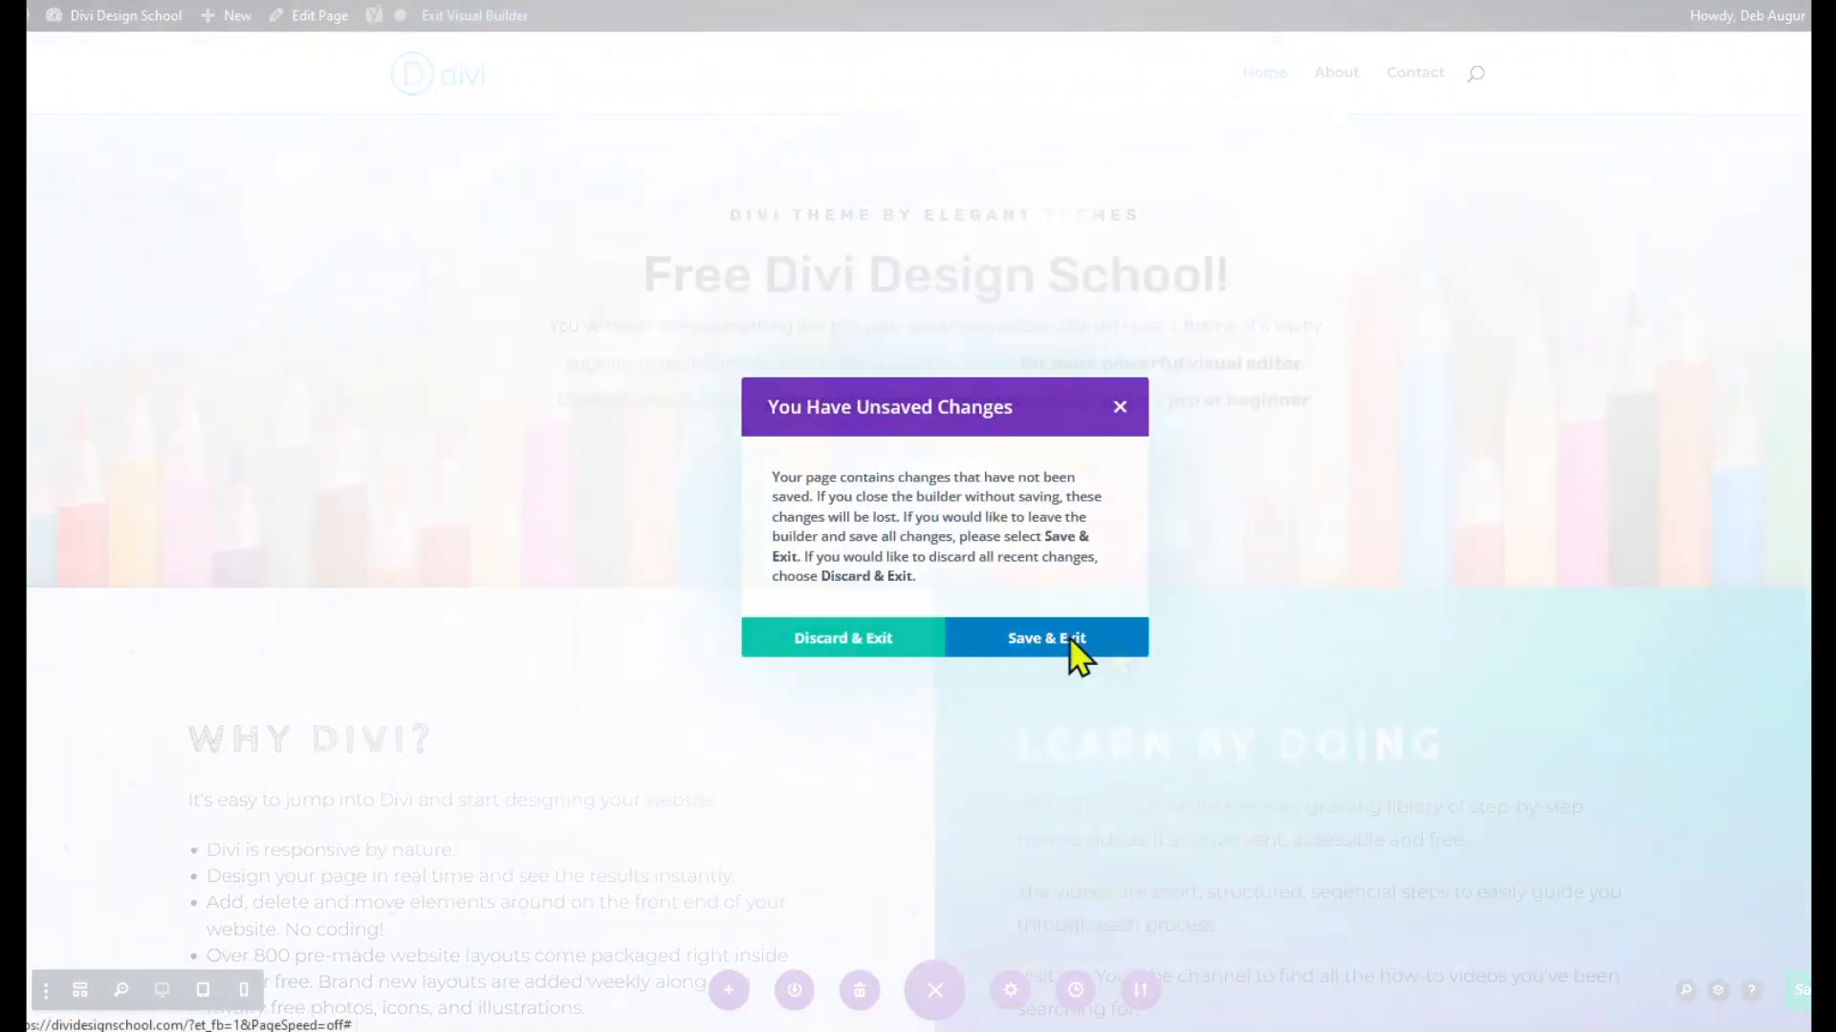
click(1074, 645)
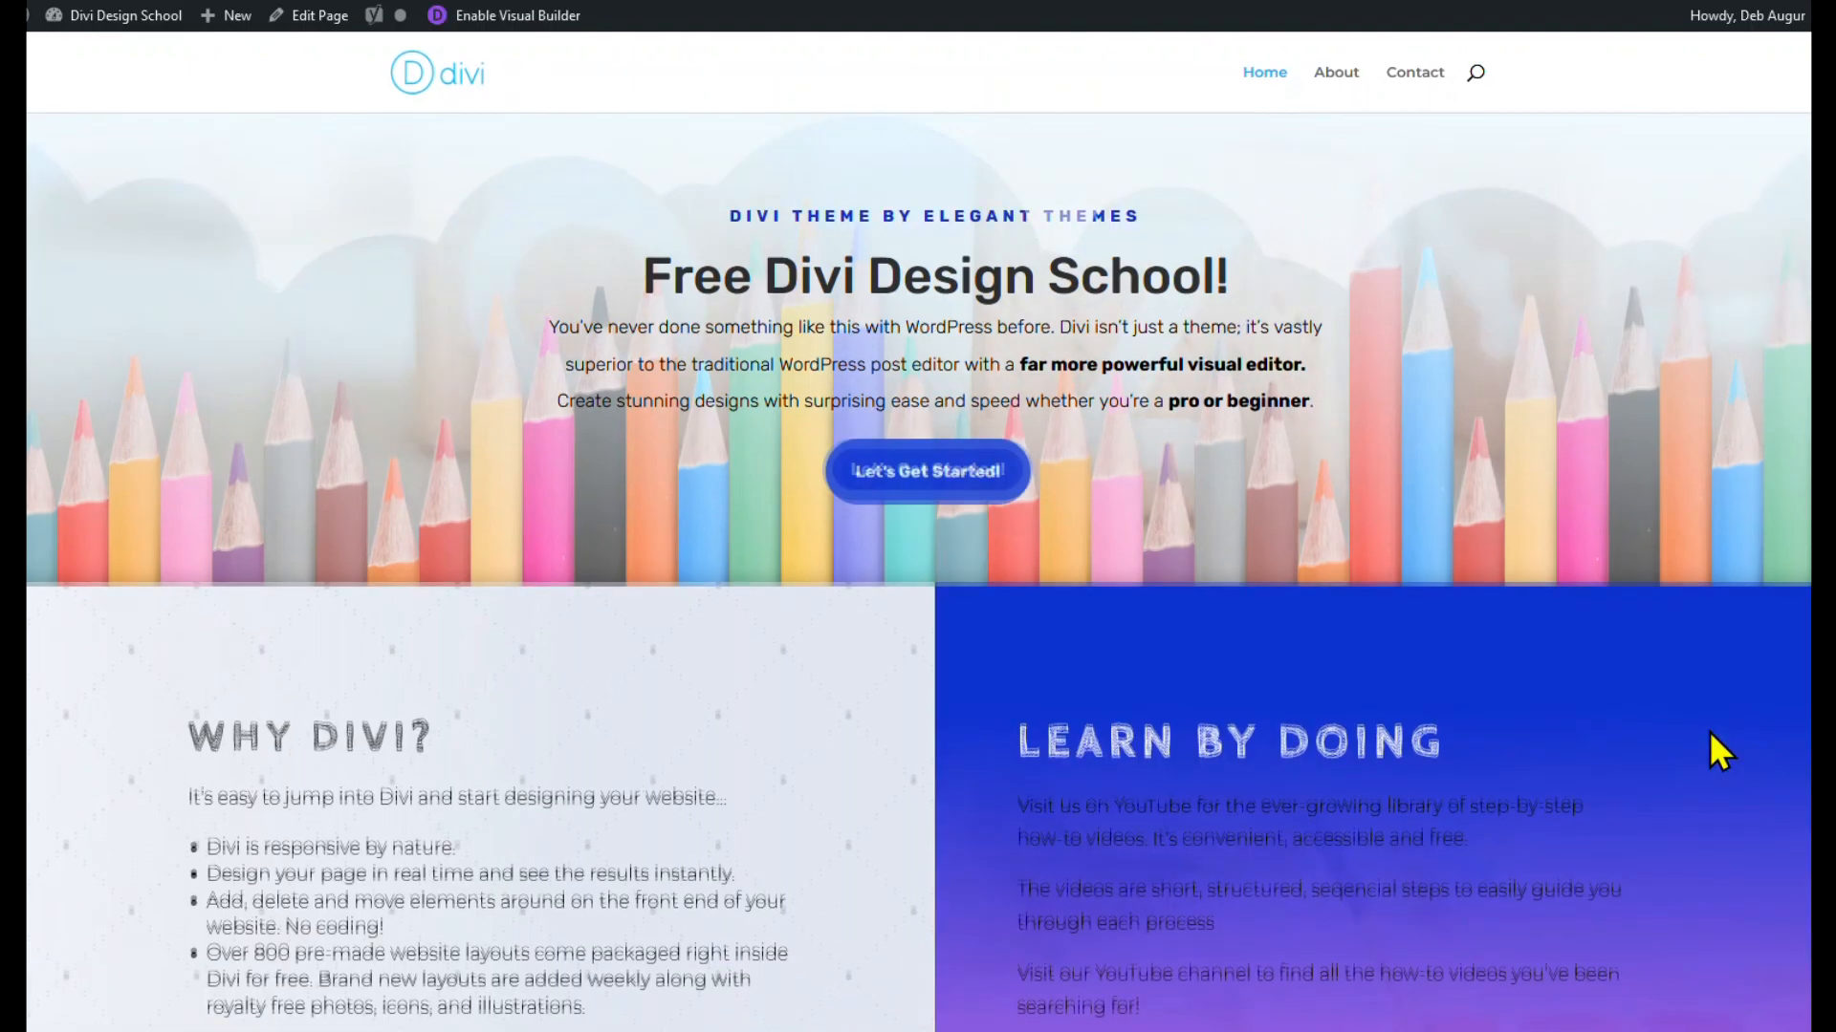
Step: Review the published home page down to the footer to see where the blue global color is applied
click(923, 478)
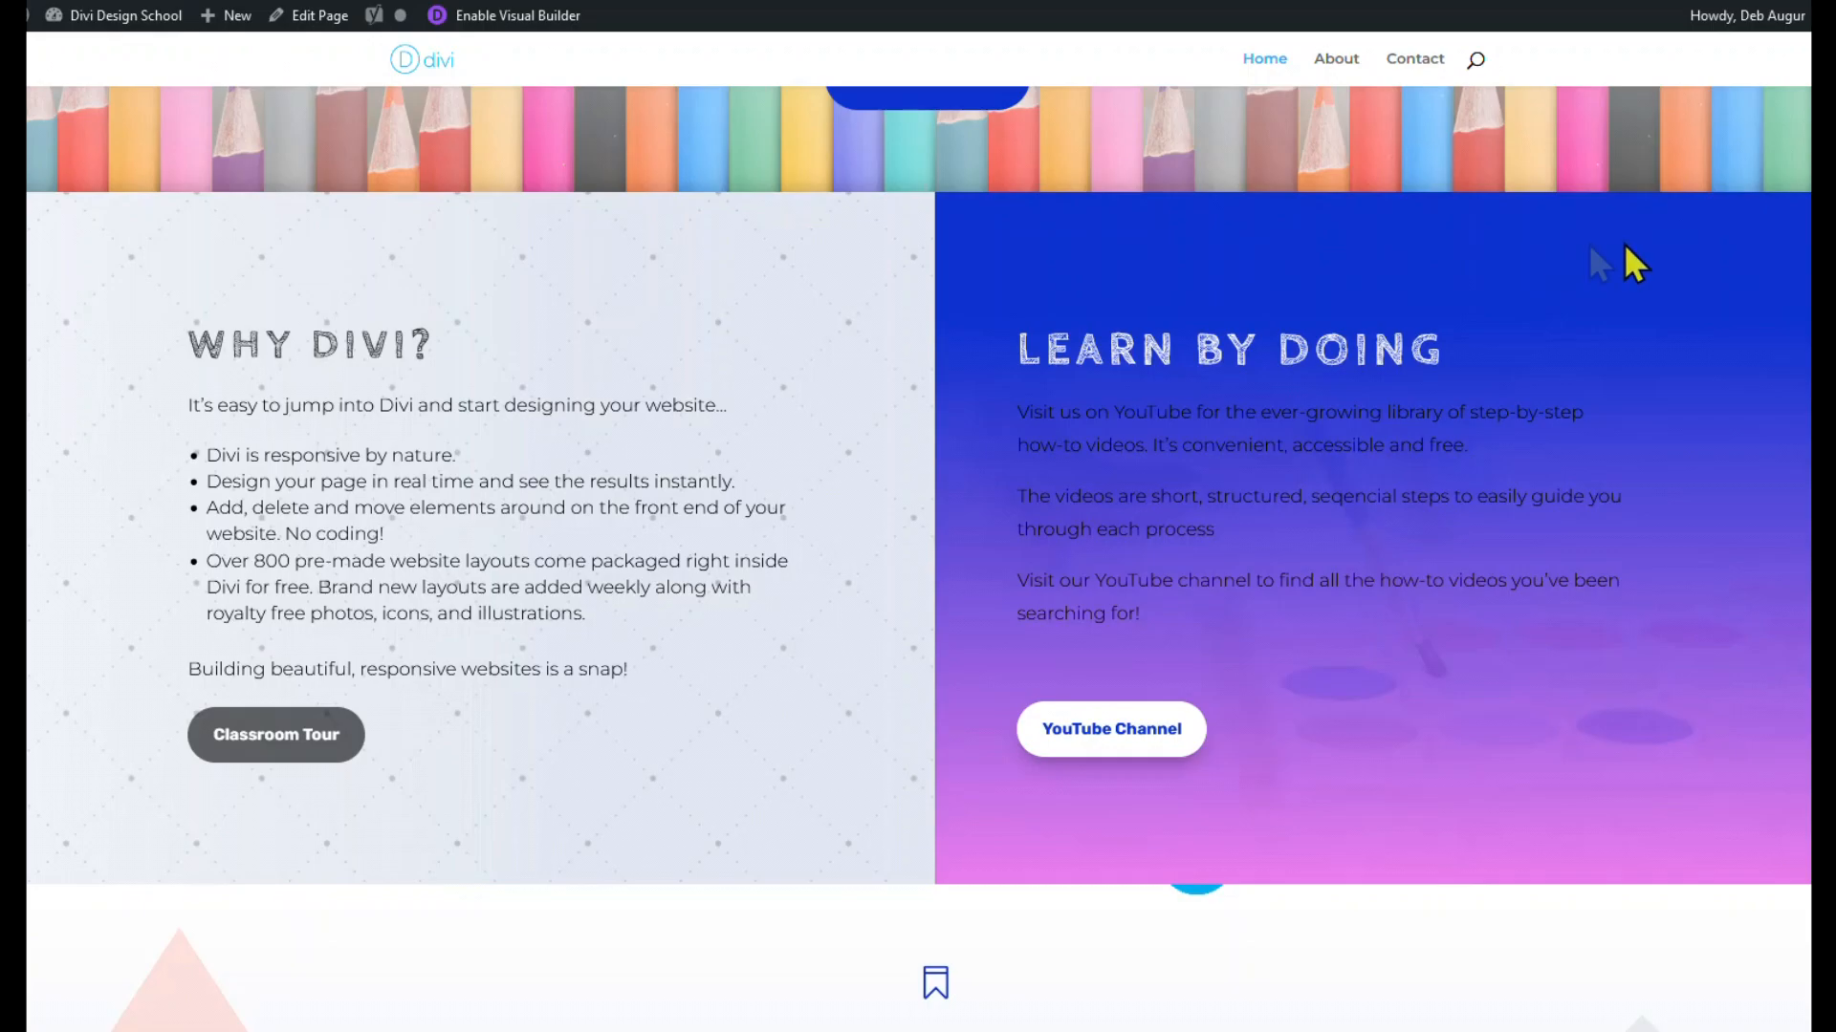
scroll(676, 484, down, 7)
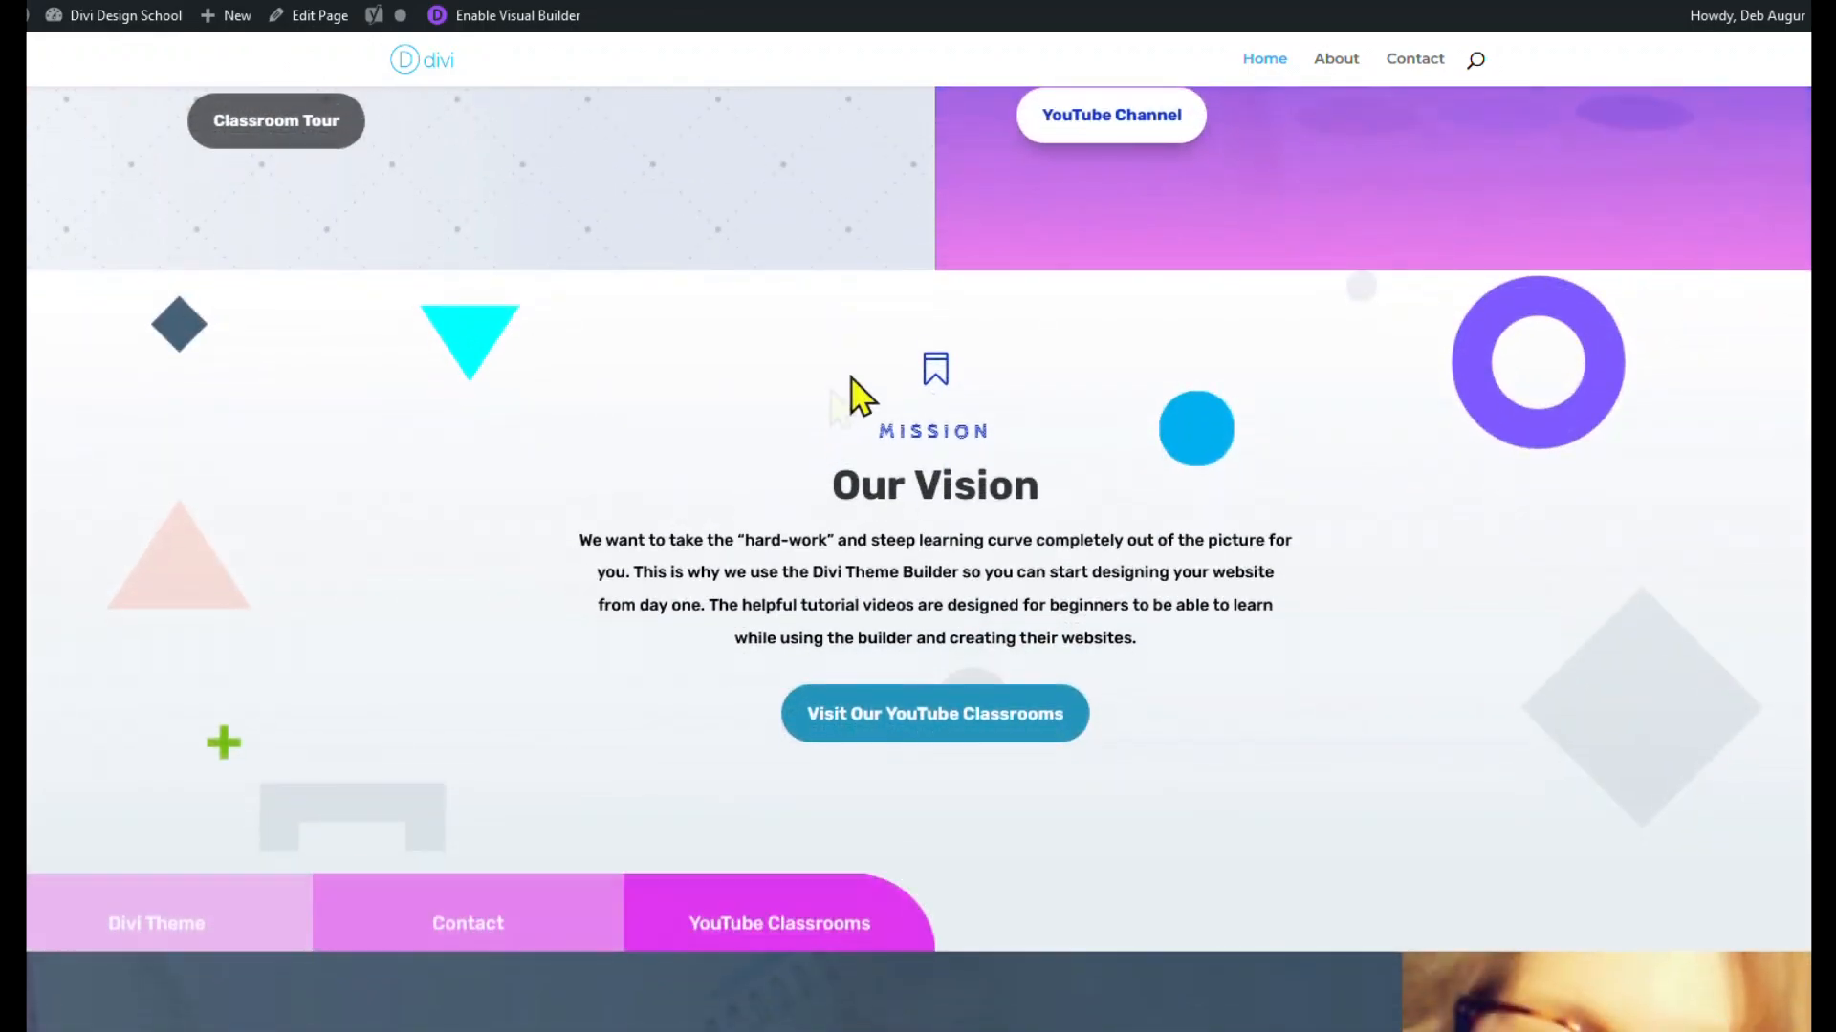
scroll(903, 547, down, 14)
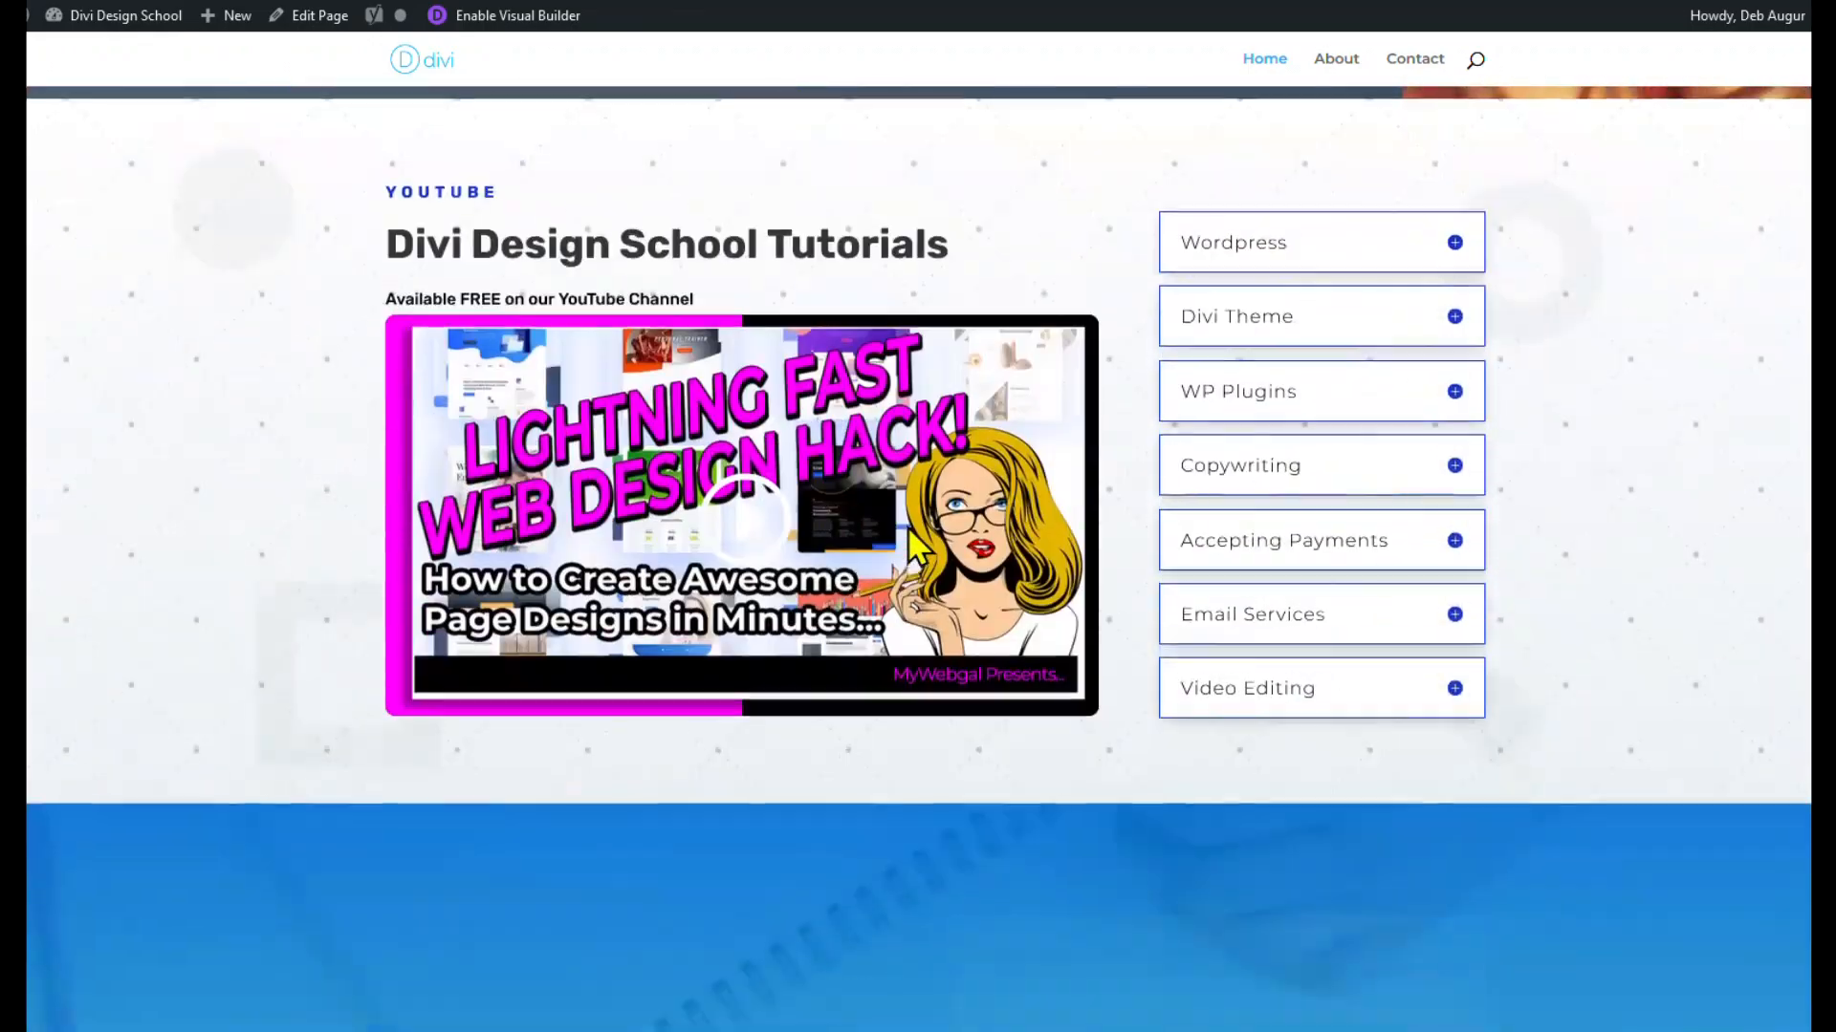
scroll(1626, 660, down, 8)
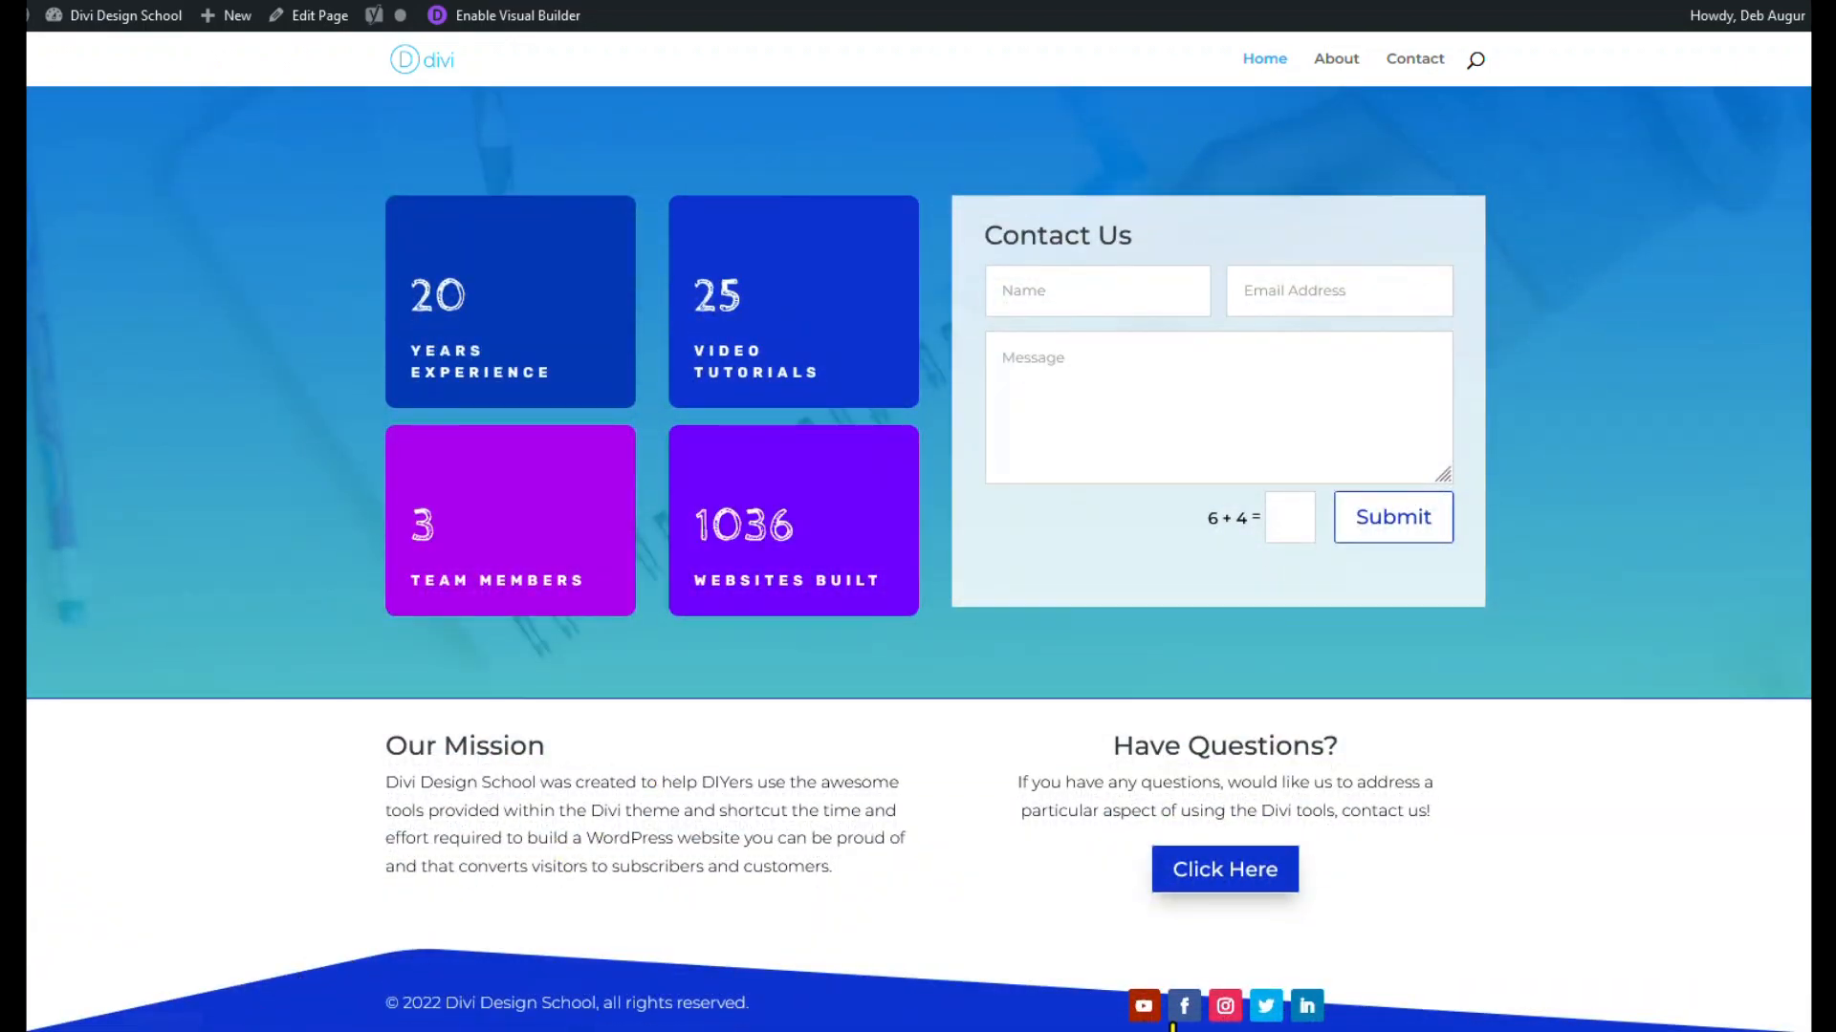
scroll(1736, 780, up, 8)
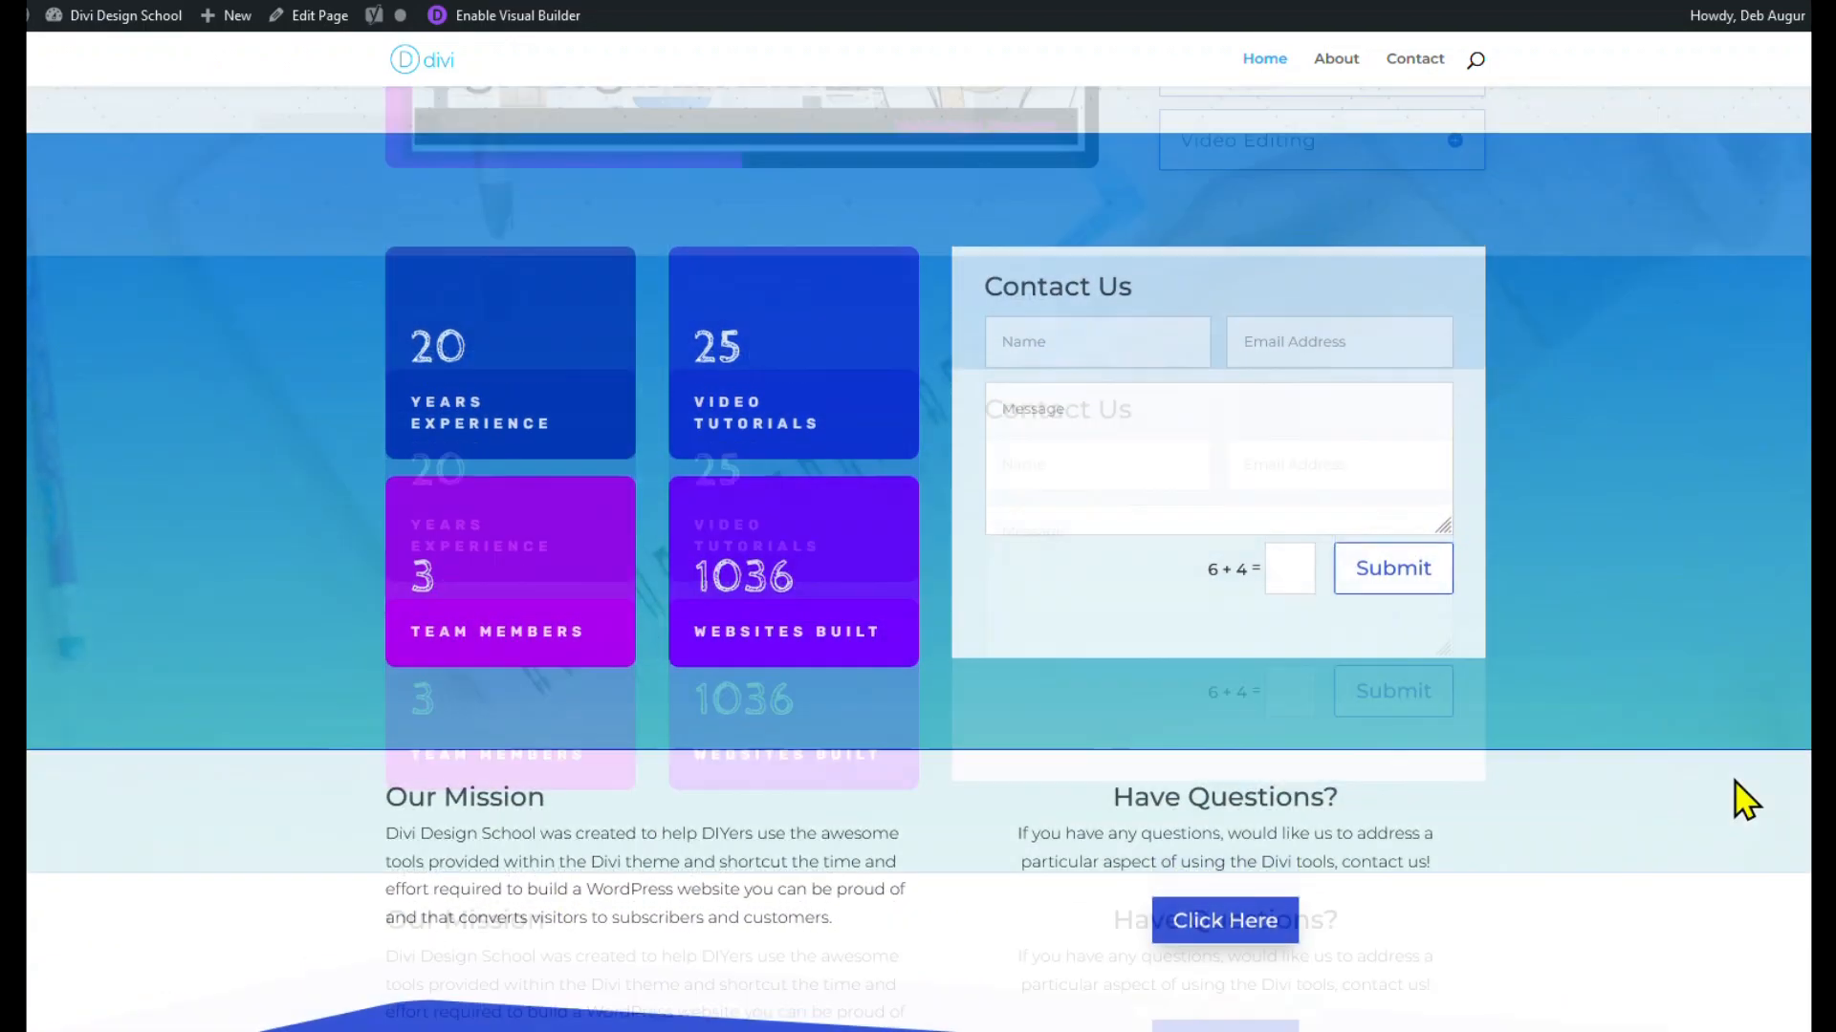
scroll(1734, 780, up, 20)
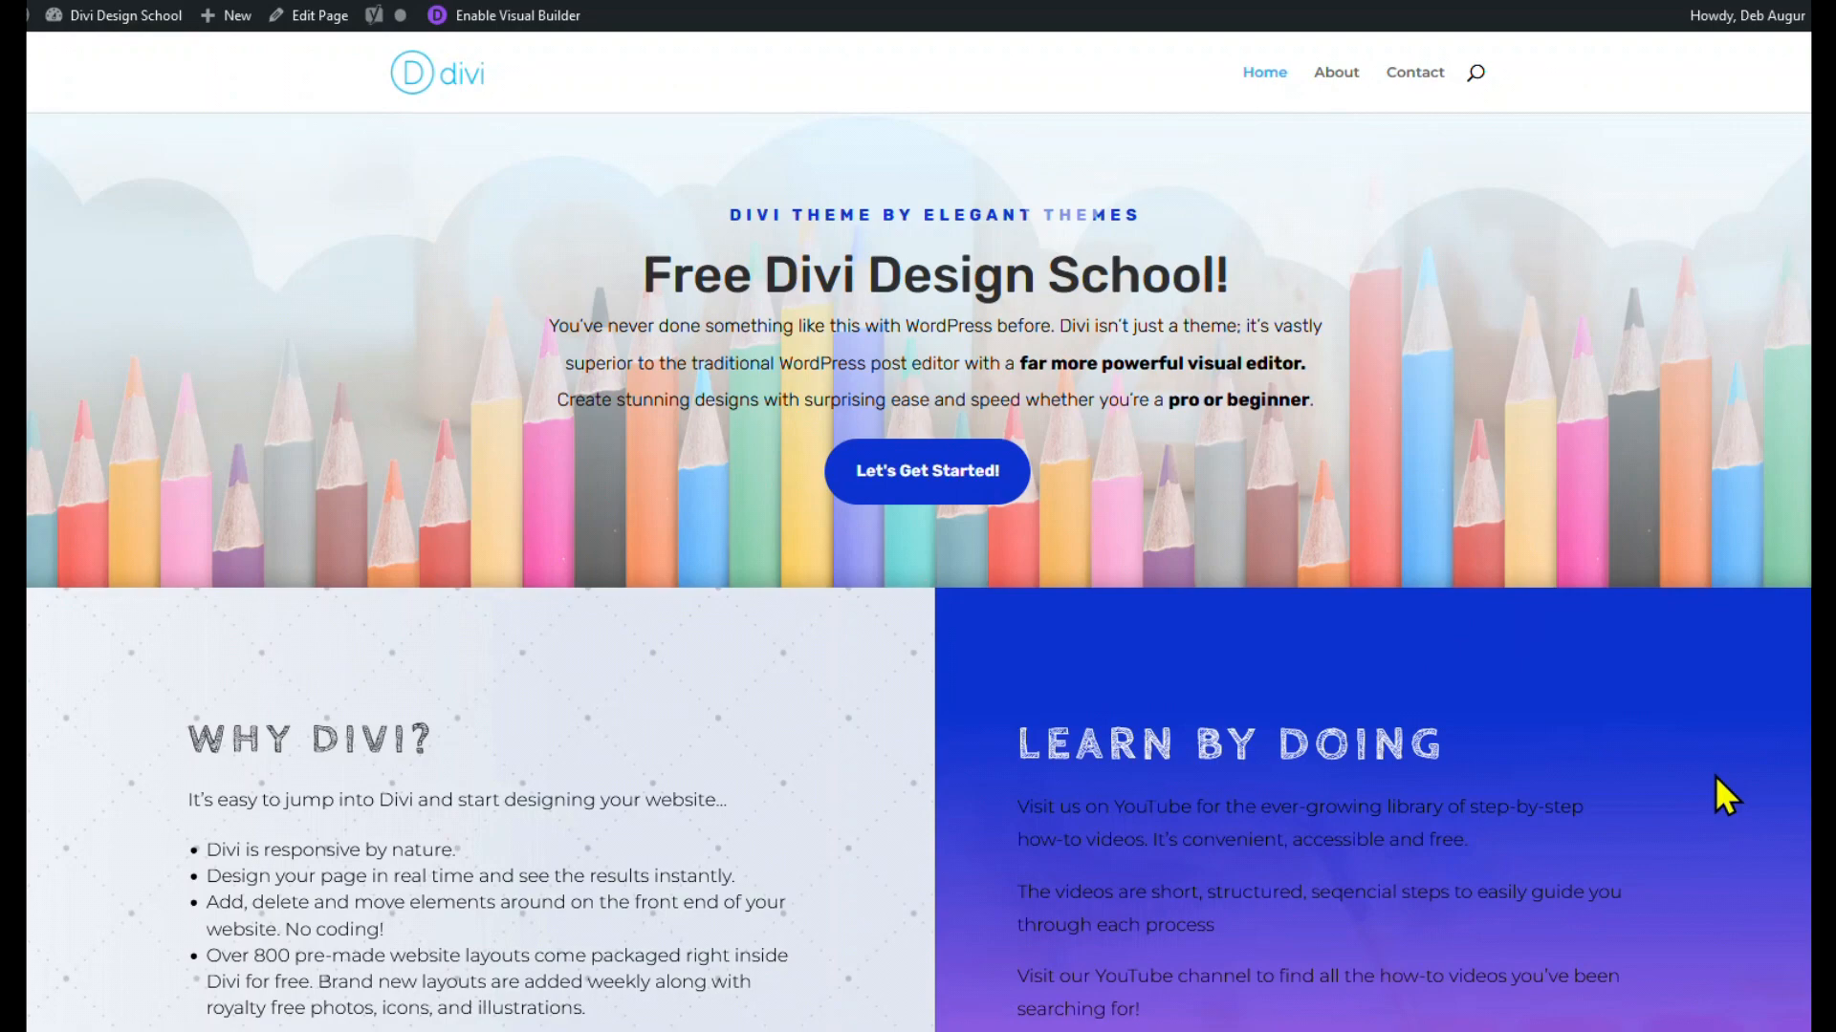
Step: Edit the fullwidth header in the Visual Builder, setting its title's global color to teal #0cb5cc, and save the header settings
click(517, 16)
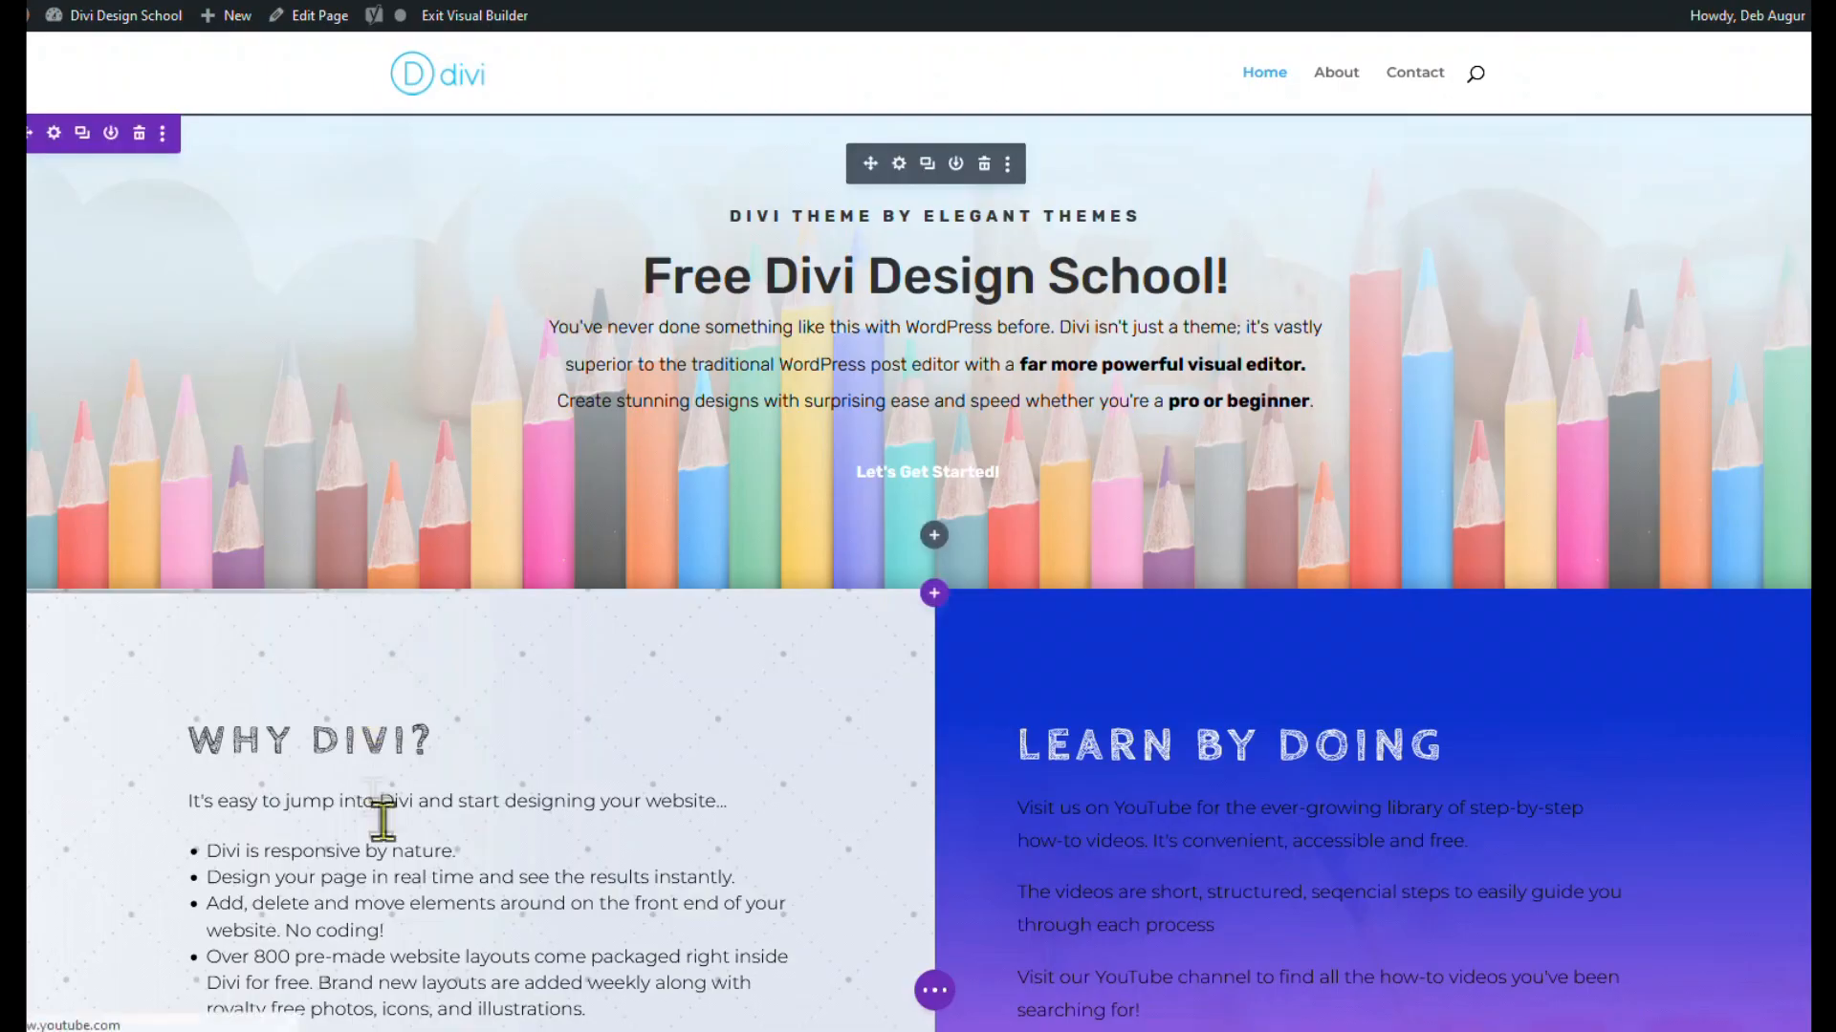
click(903, 170)
scroll(359, 580, down, 4)
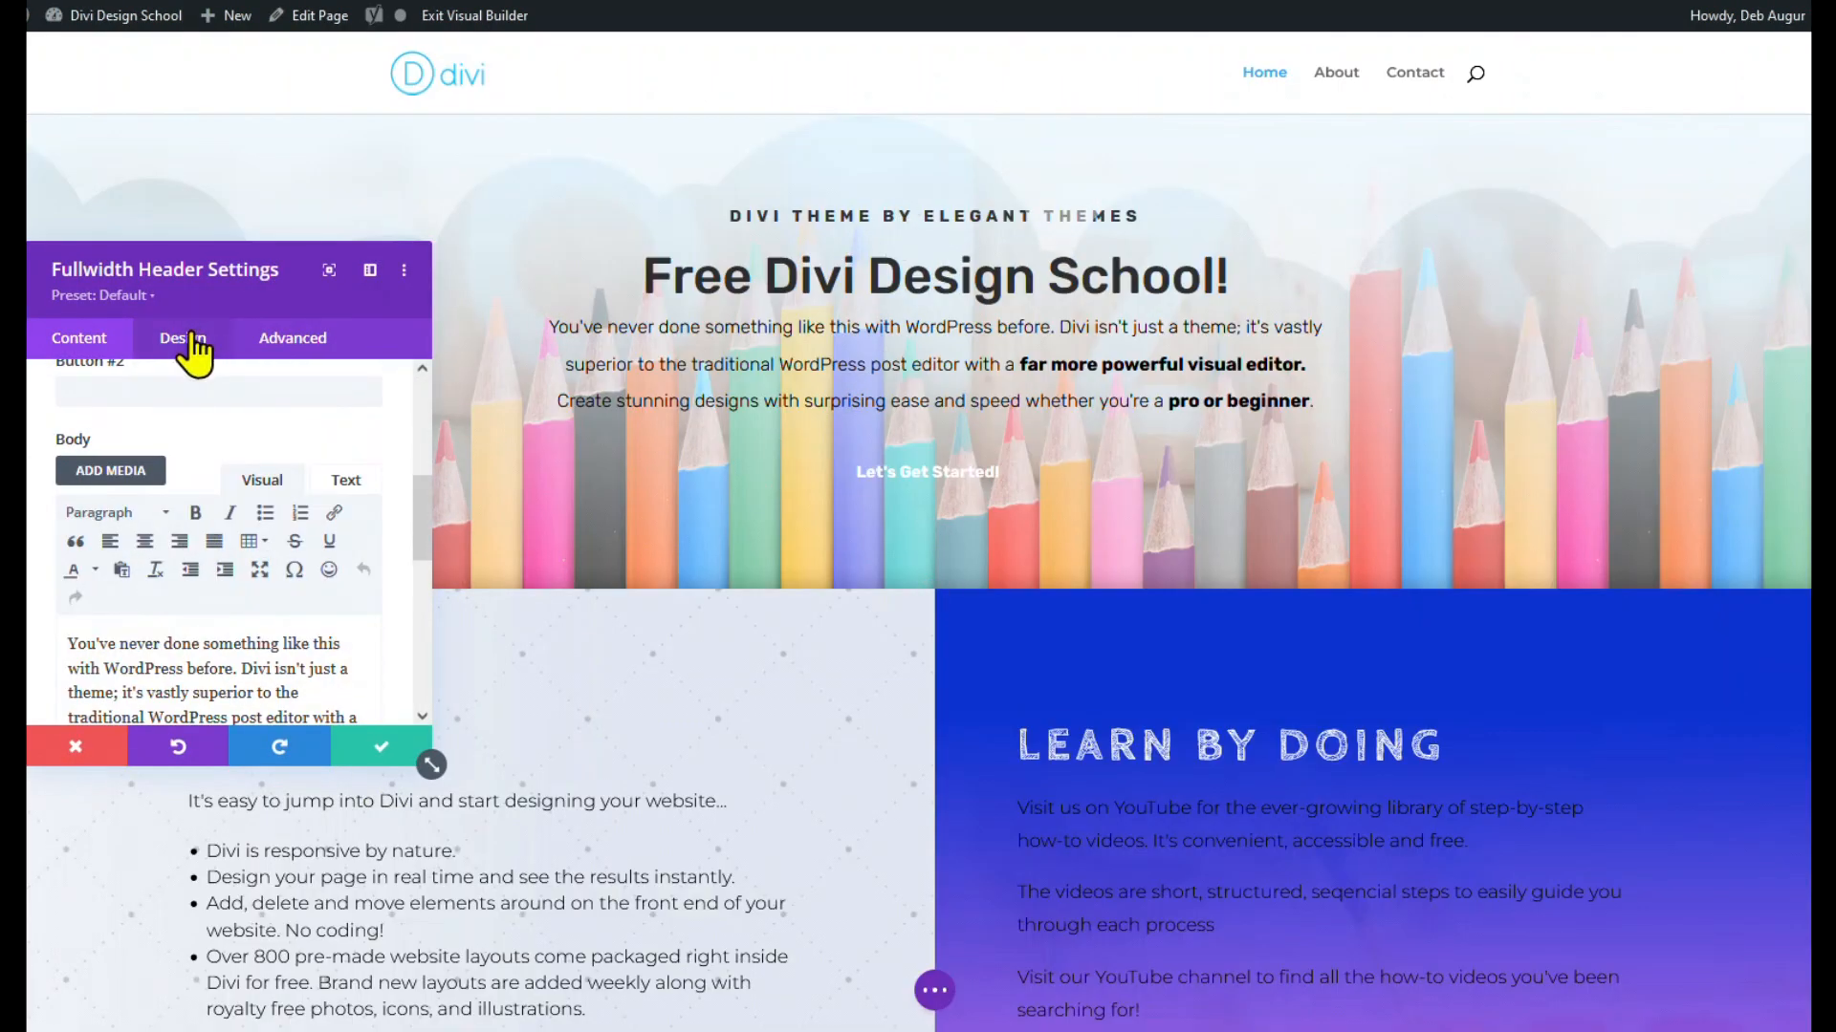
click(187, 341)
click(135, 537)
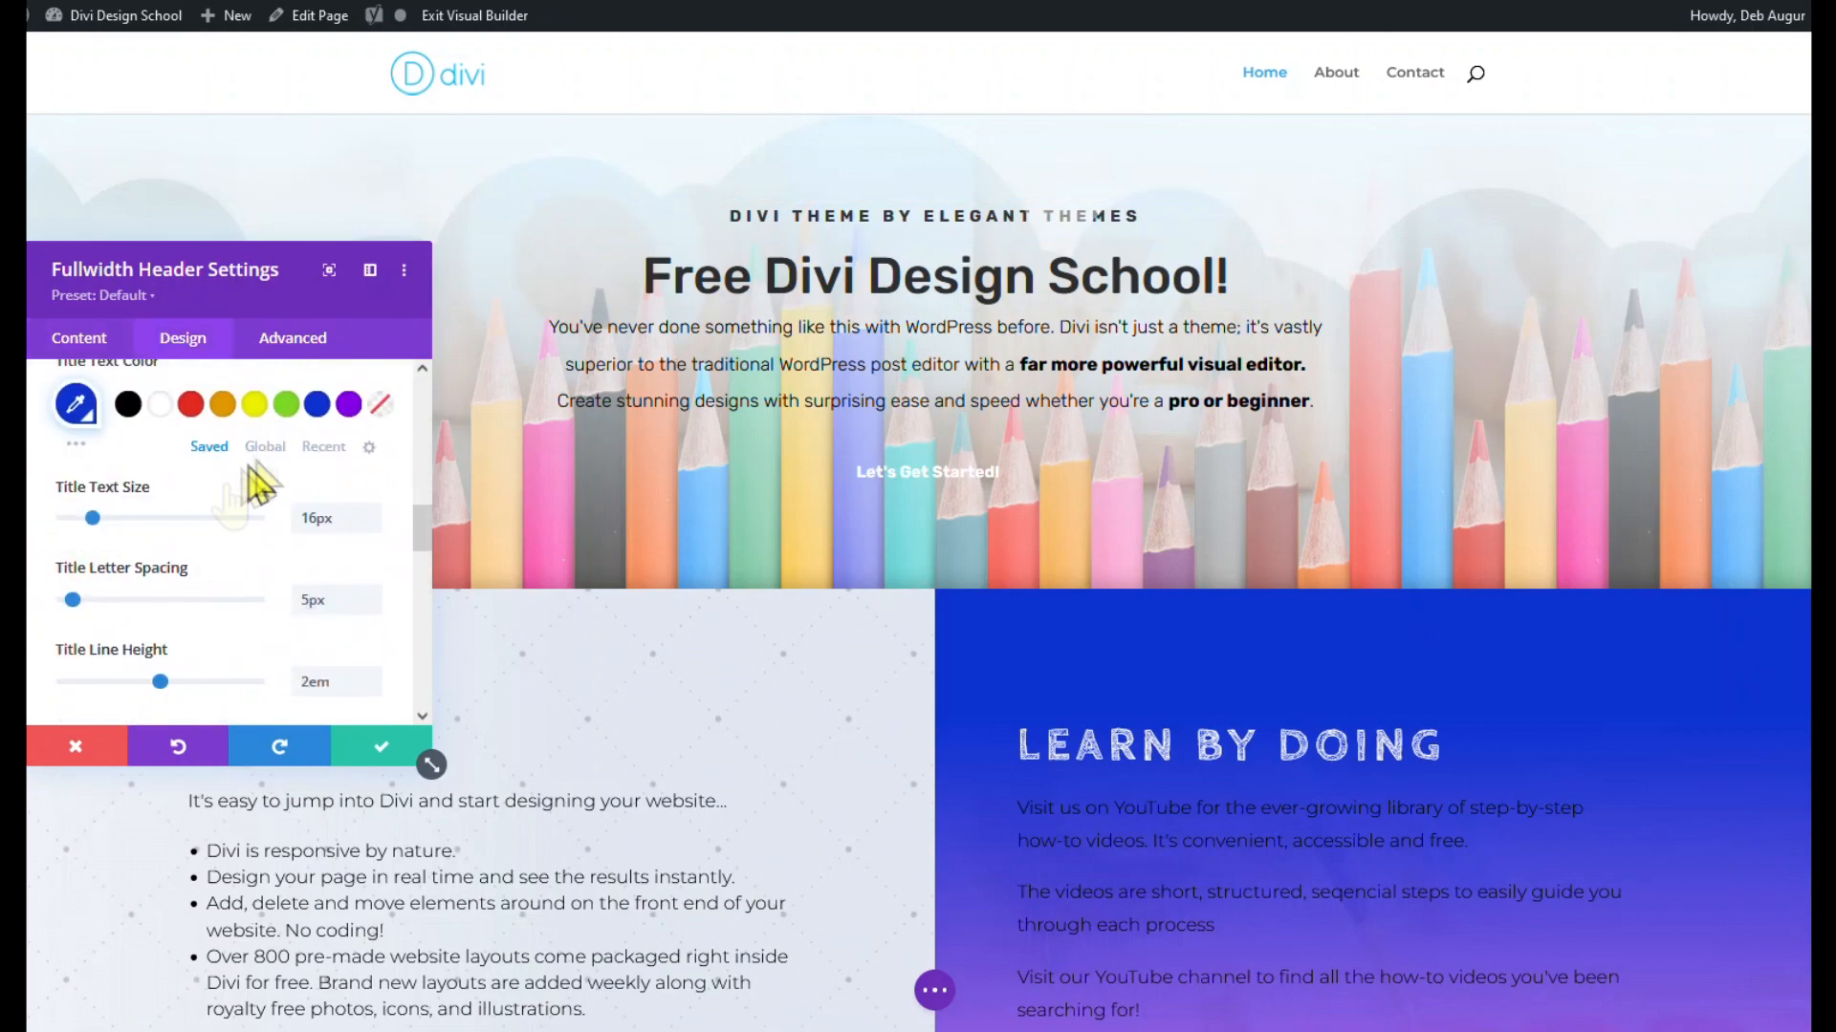
click(75, 403)
scroll(292, 660, down, 3)
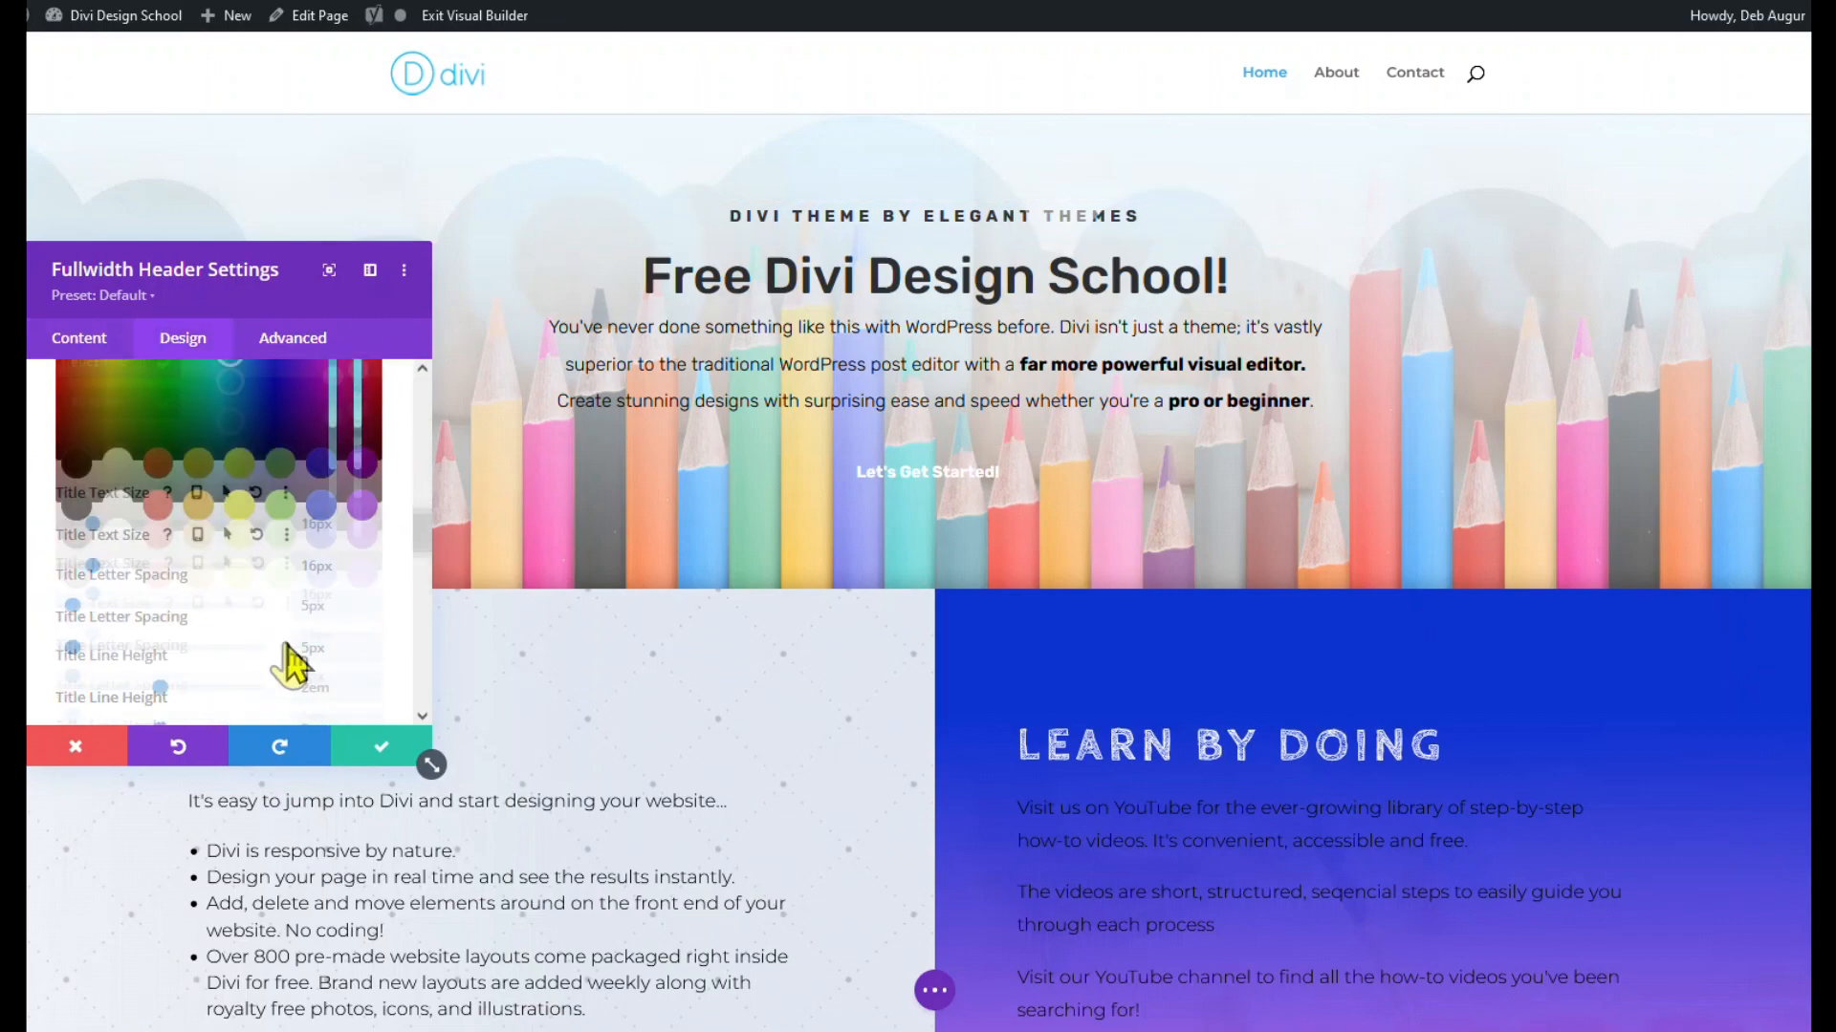
click(342, 754)
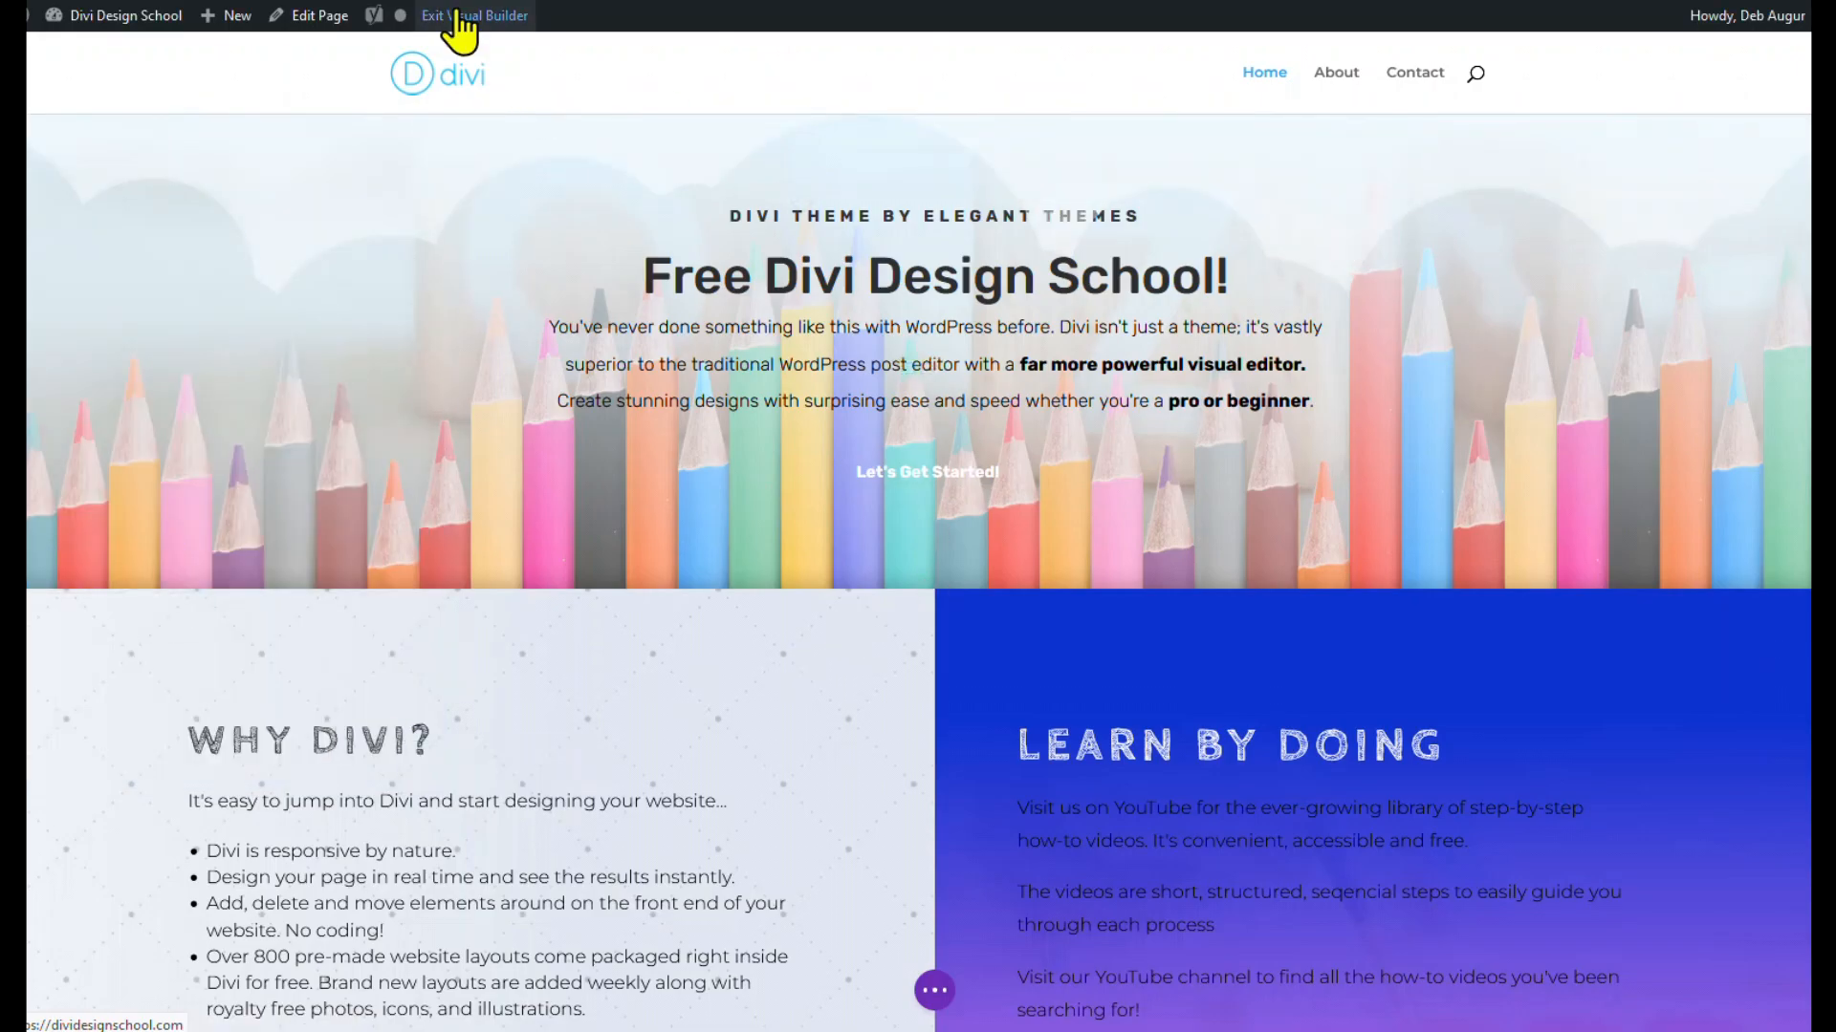
Step: Save and exit the Visual Builder, and check the teal global color throughout the home page
click(457, 15)
click(1003, 645)
scroll(1052, 669, down, 10)
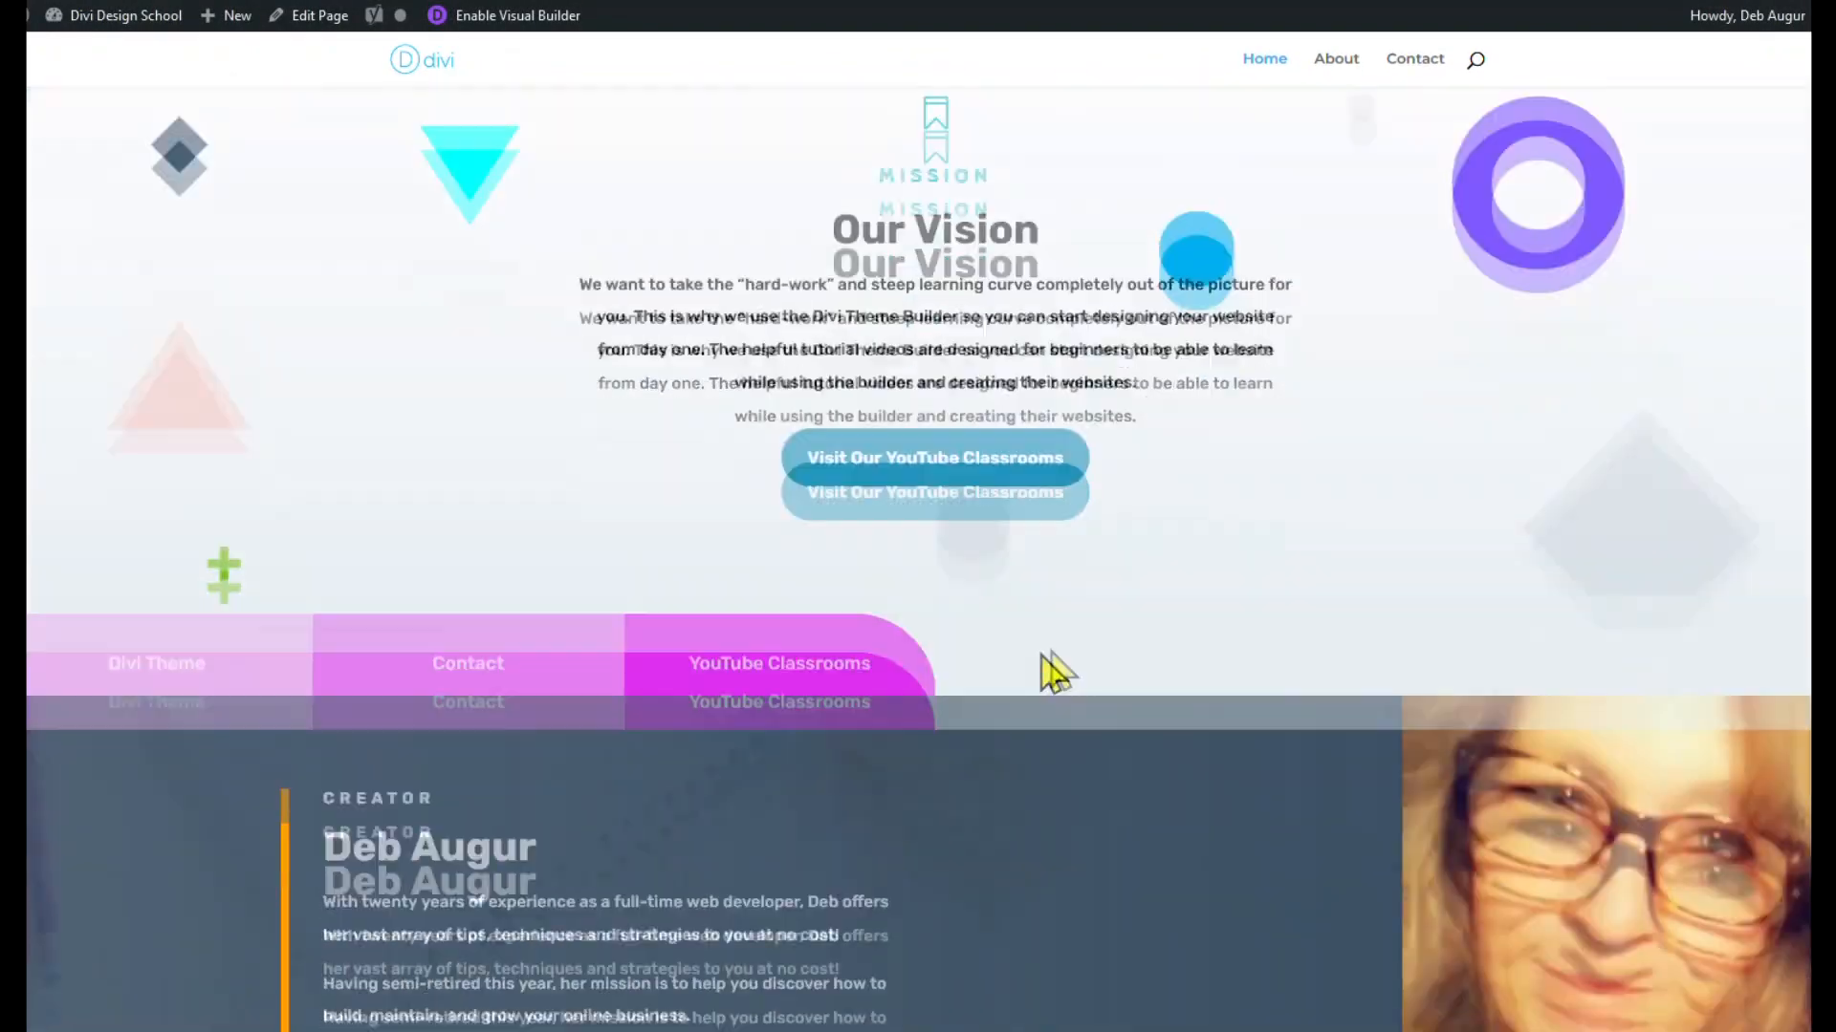
scroll(1051, 669, down, 15)
scroll(935, 844, up, 15)
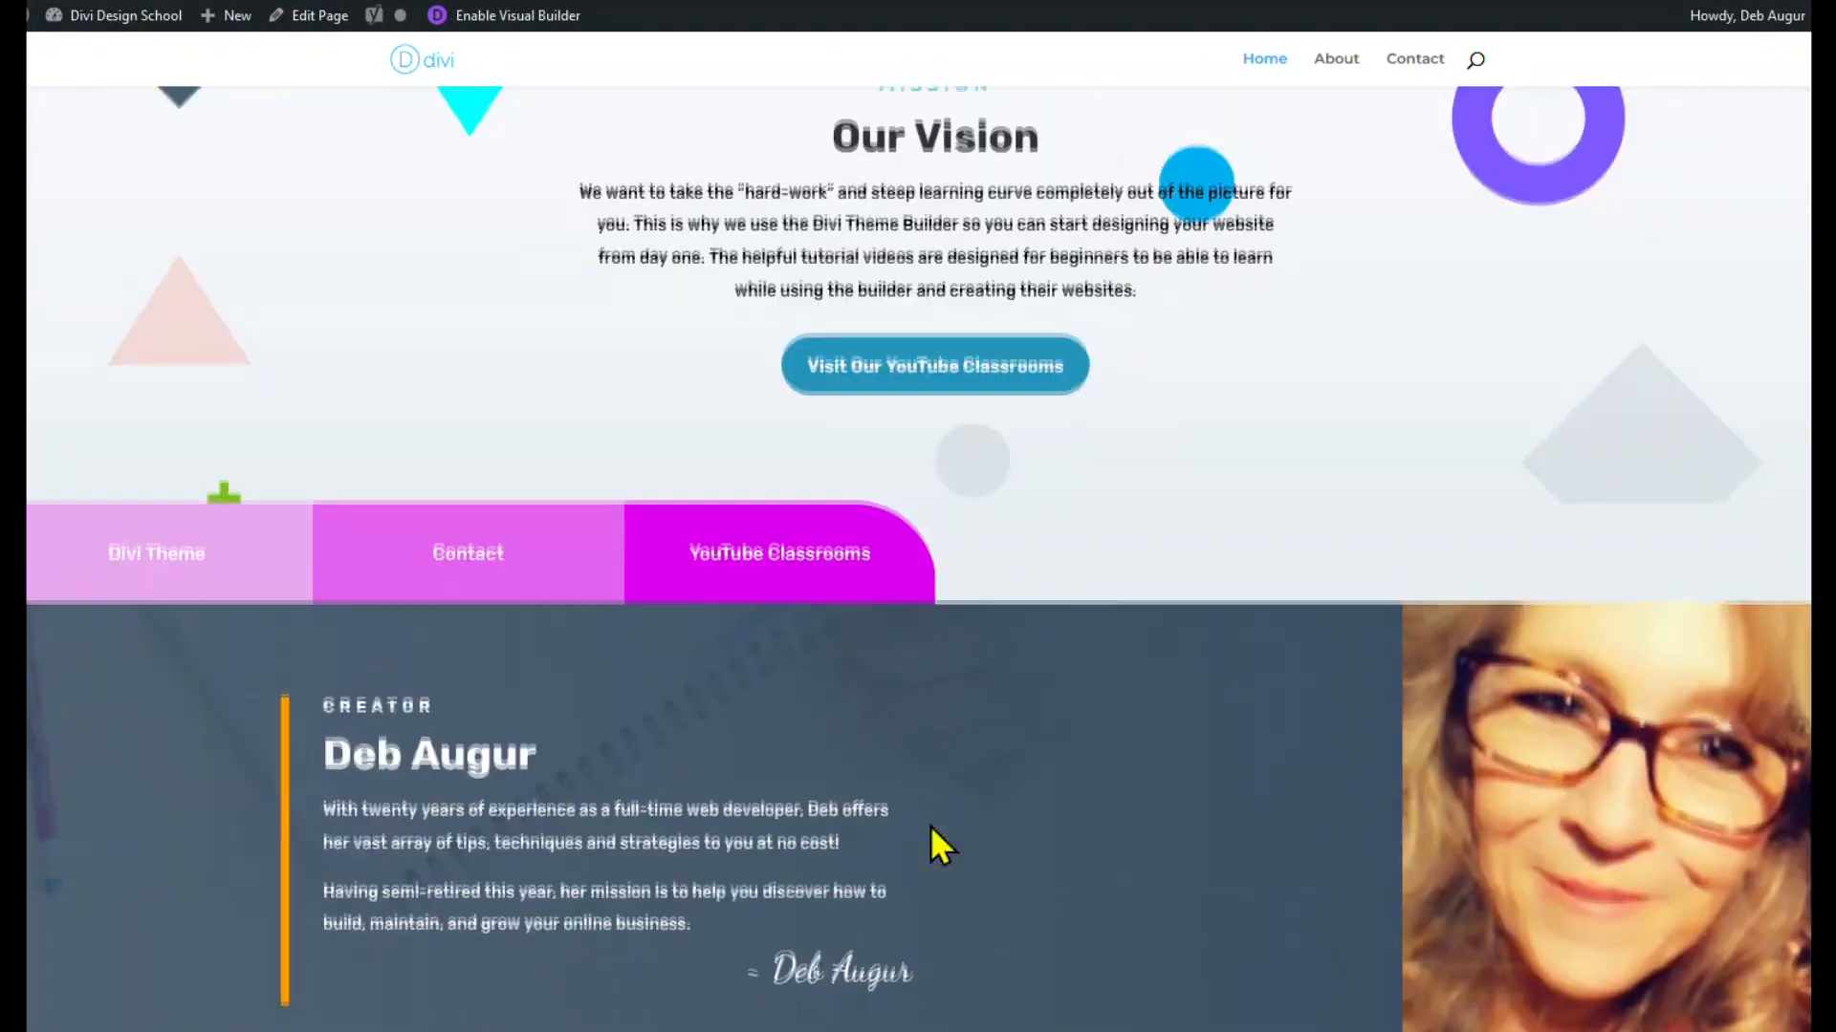
scroll(935, 844, up, 8)
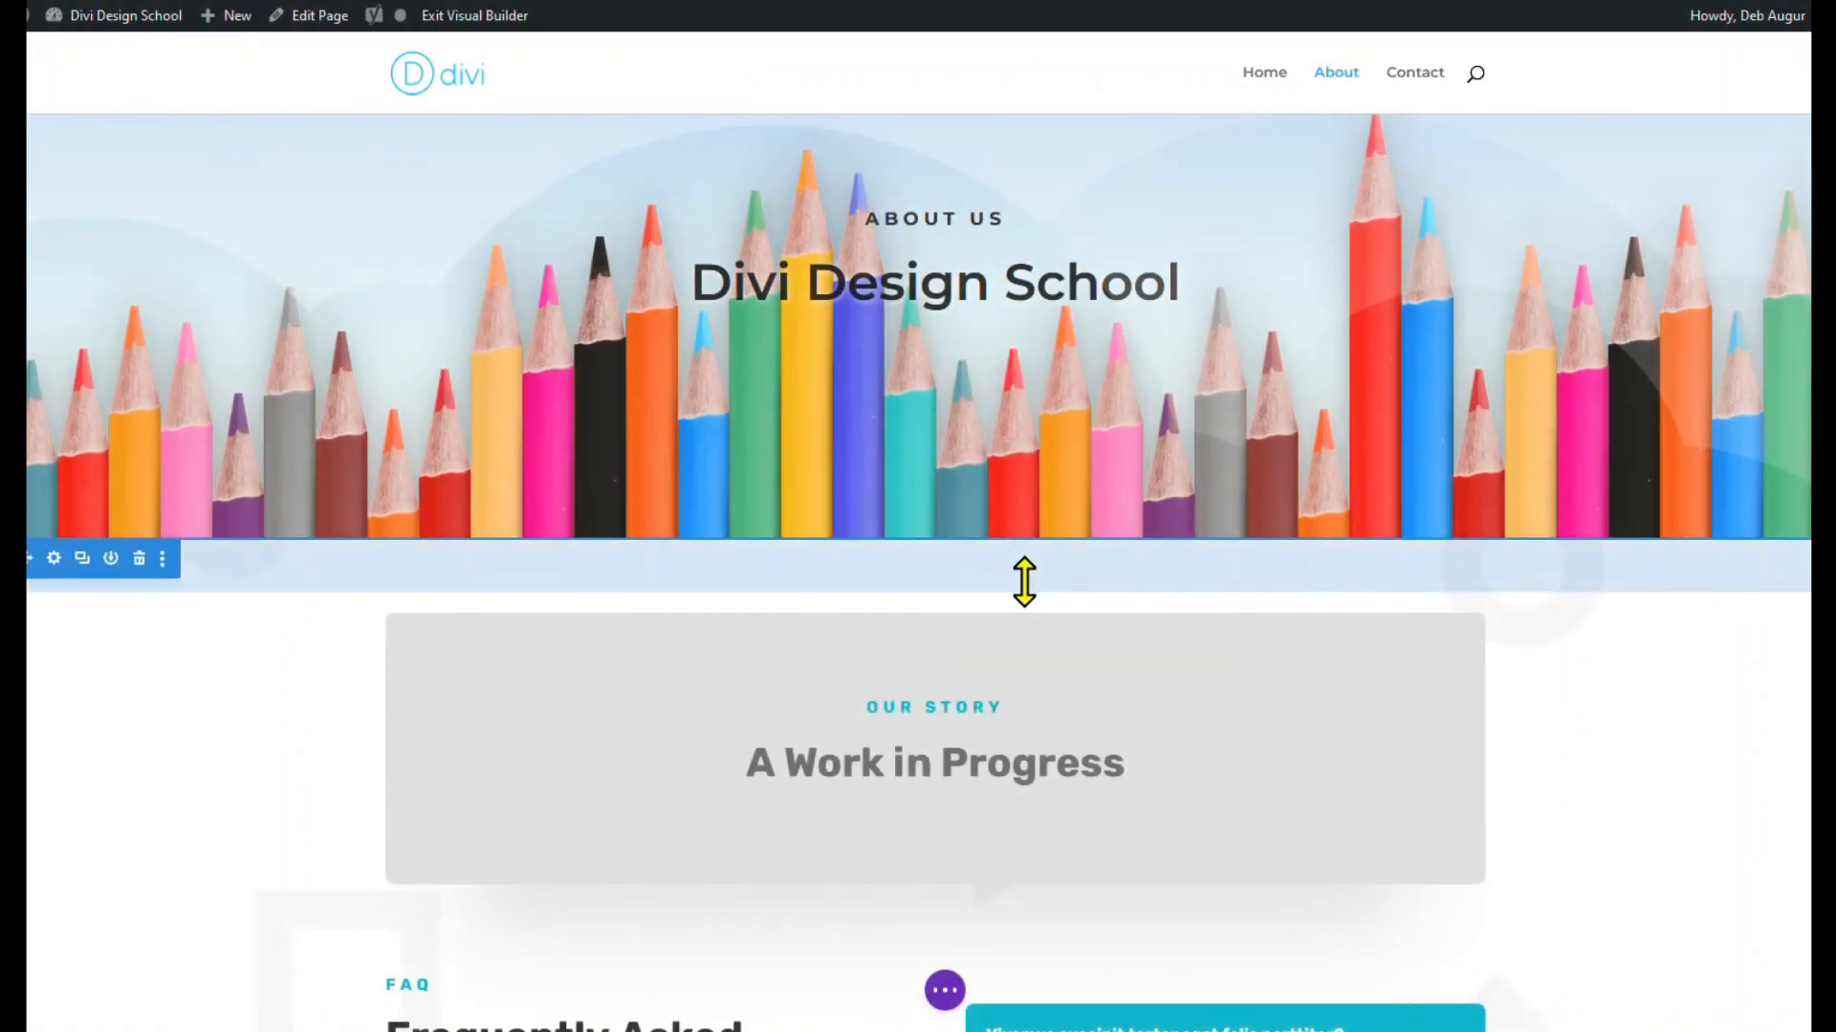
Step: Change the global color of the Our Story text's Heading 5 to purple #8300e9, save the settings and confirm the site-wide change
scroll(1024, 581, down, 3)
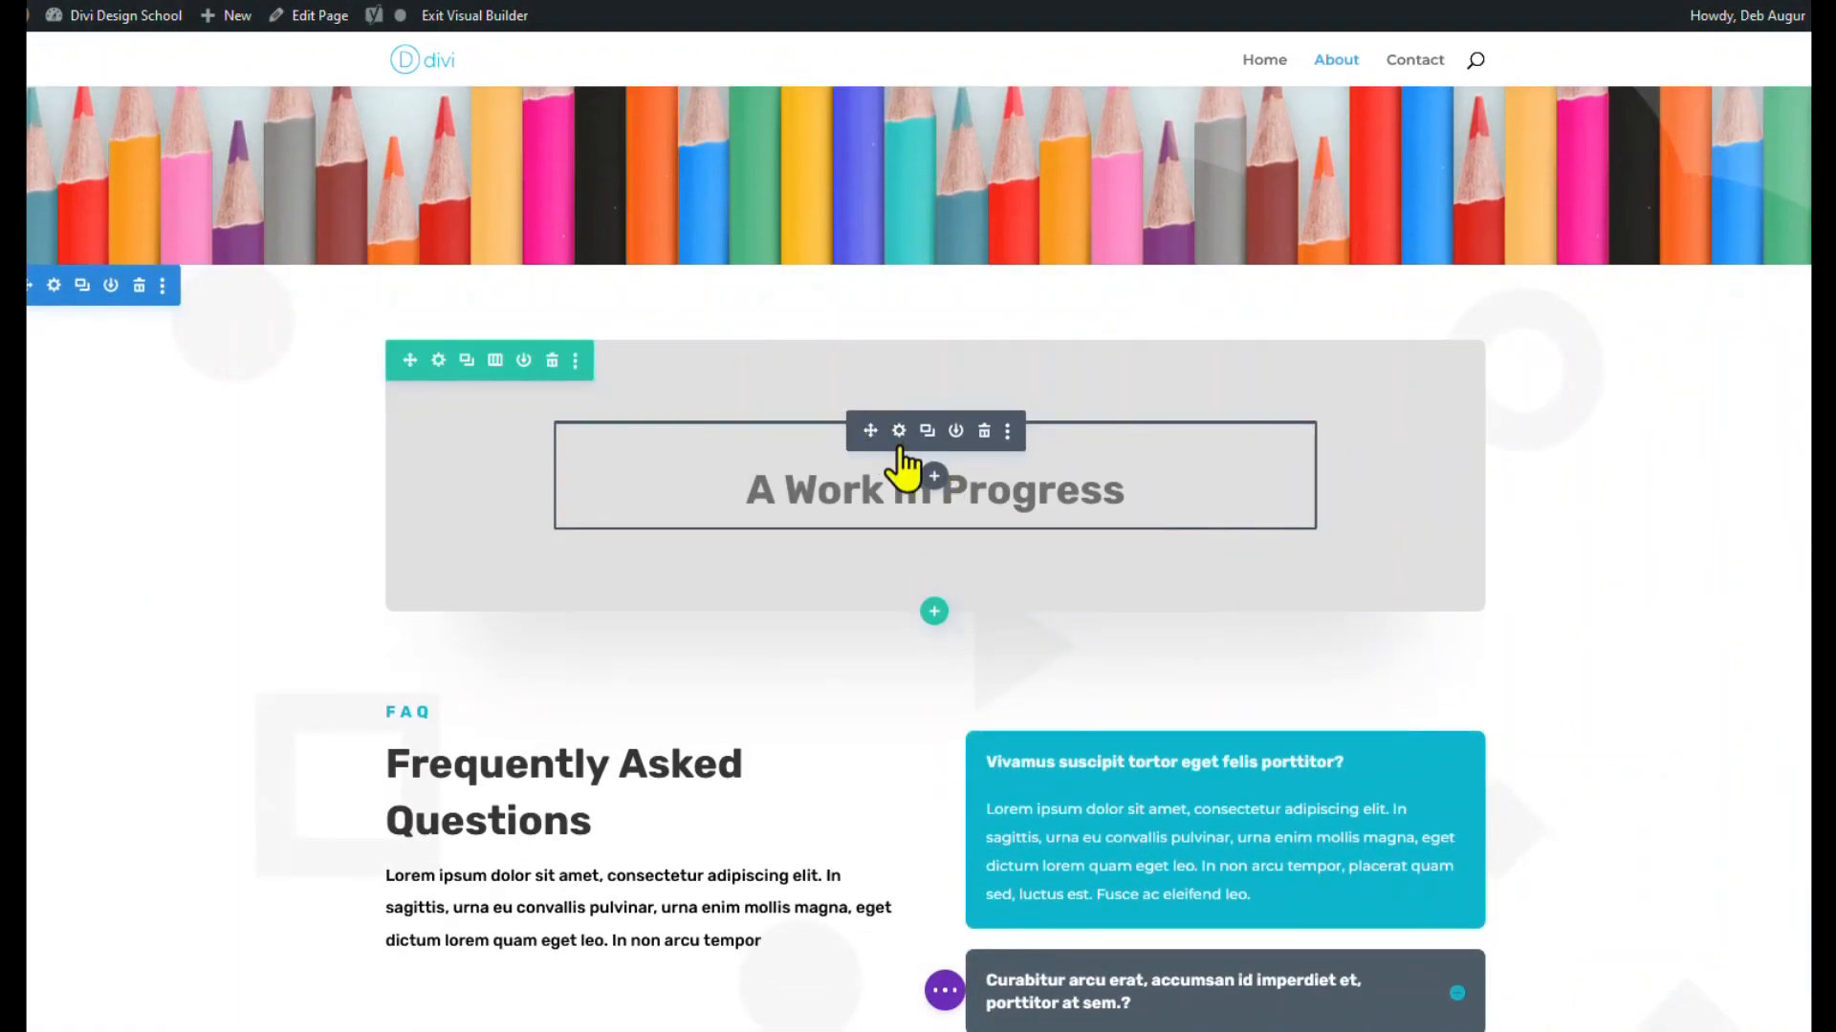
click(899, 430)
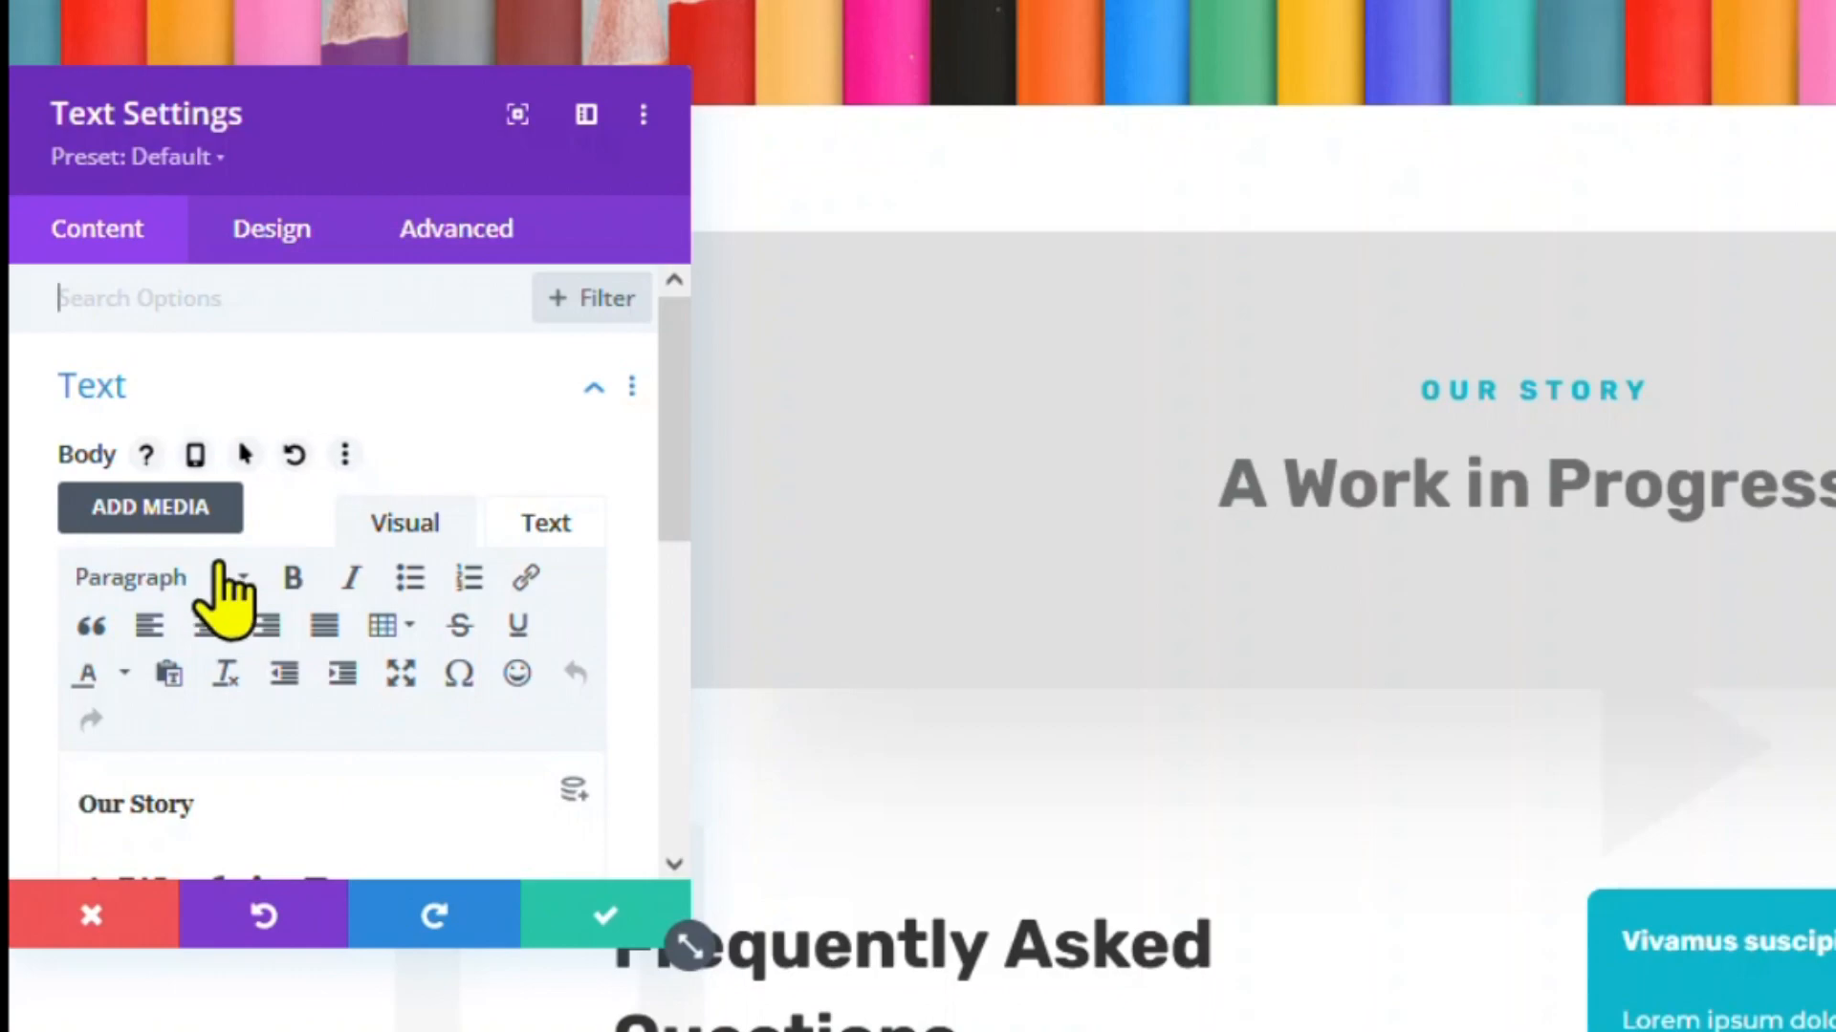
scroll(153, 574, down, 2)
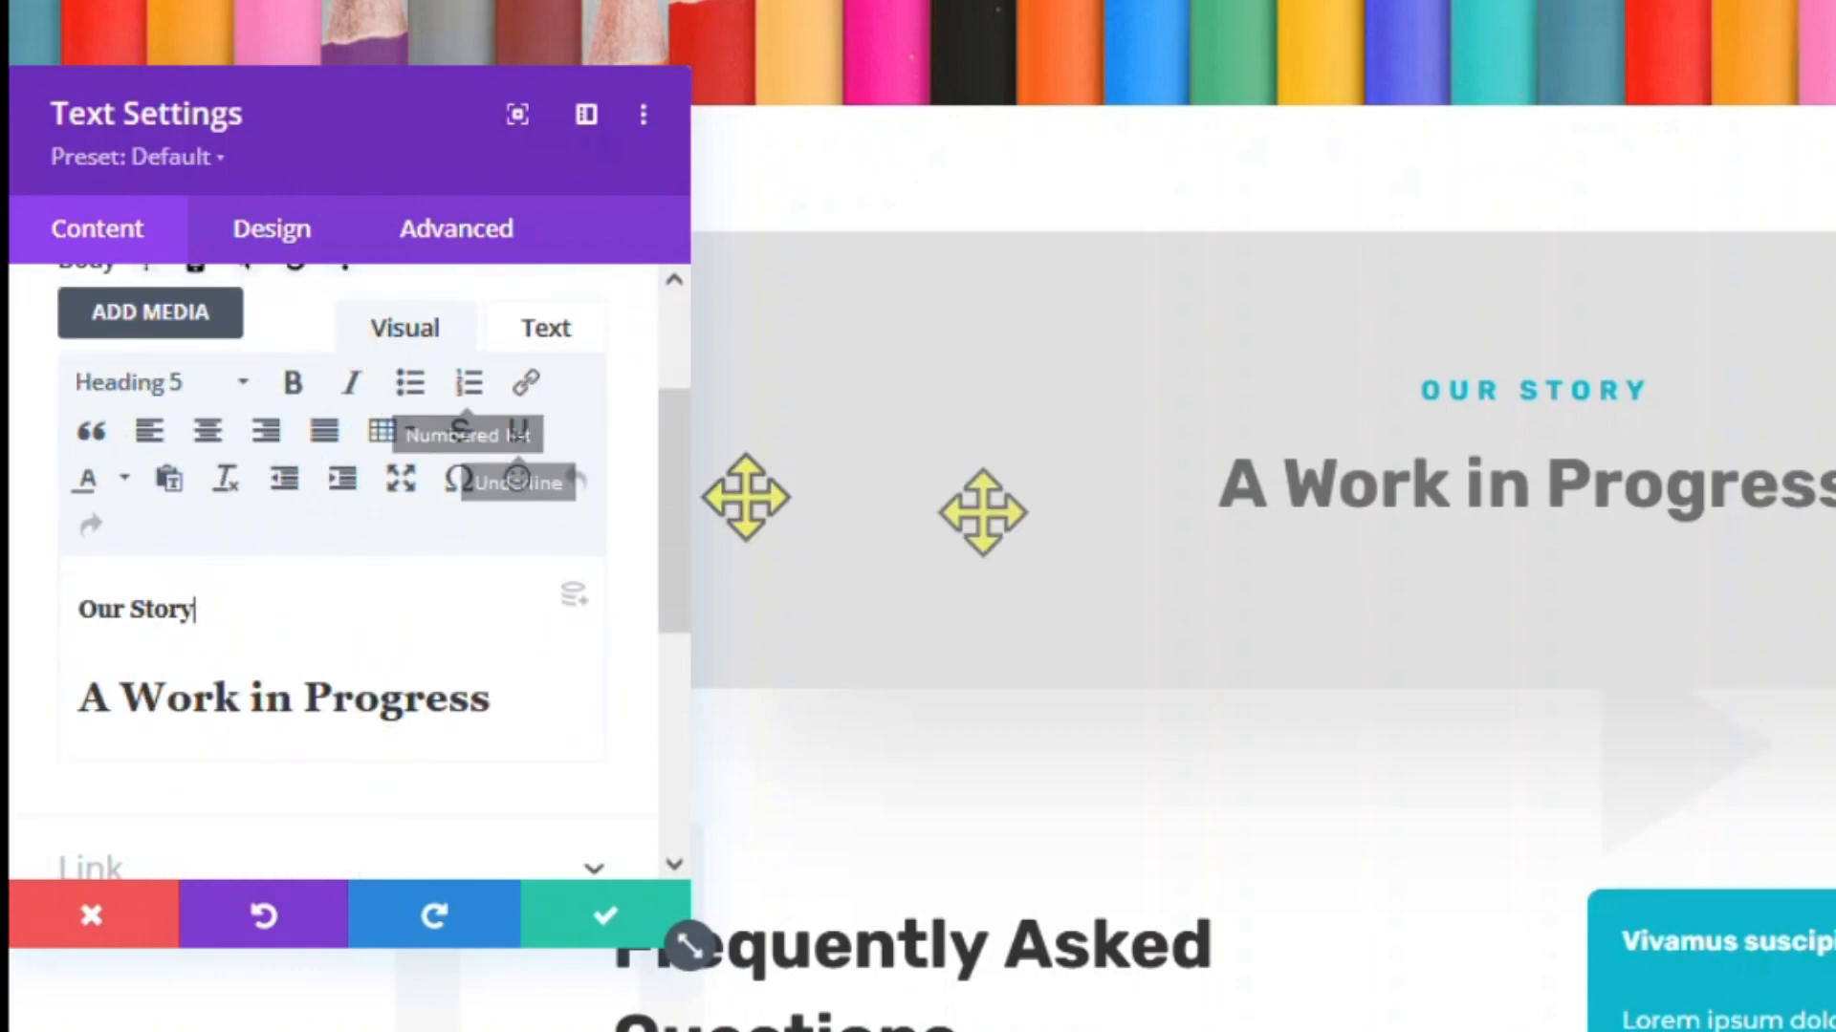
click(894, 384)
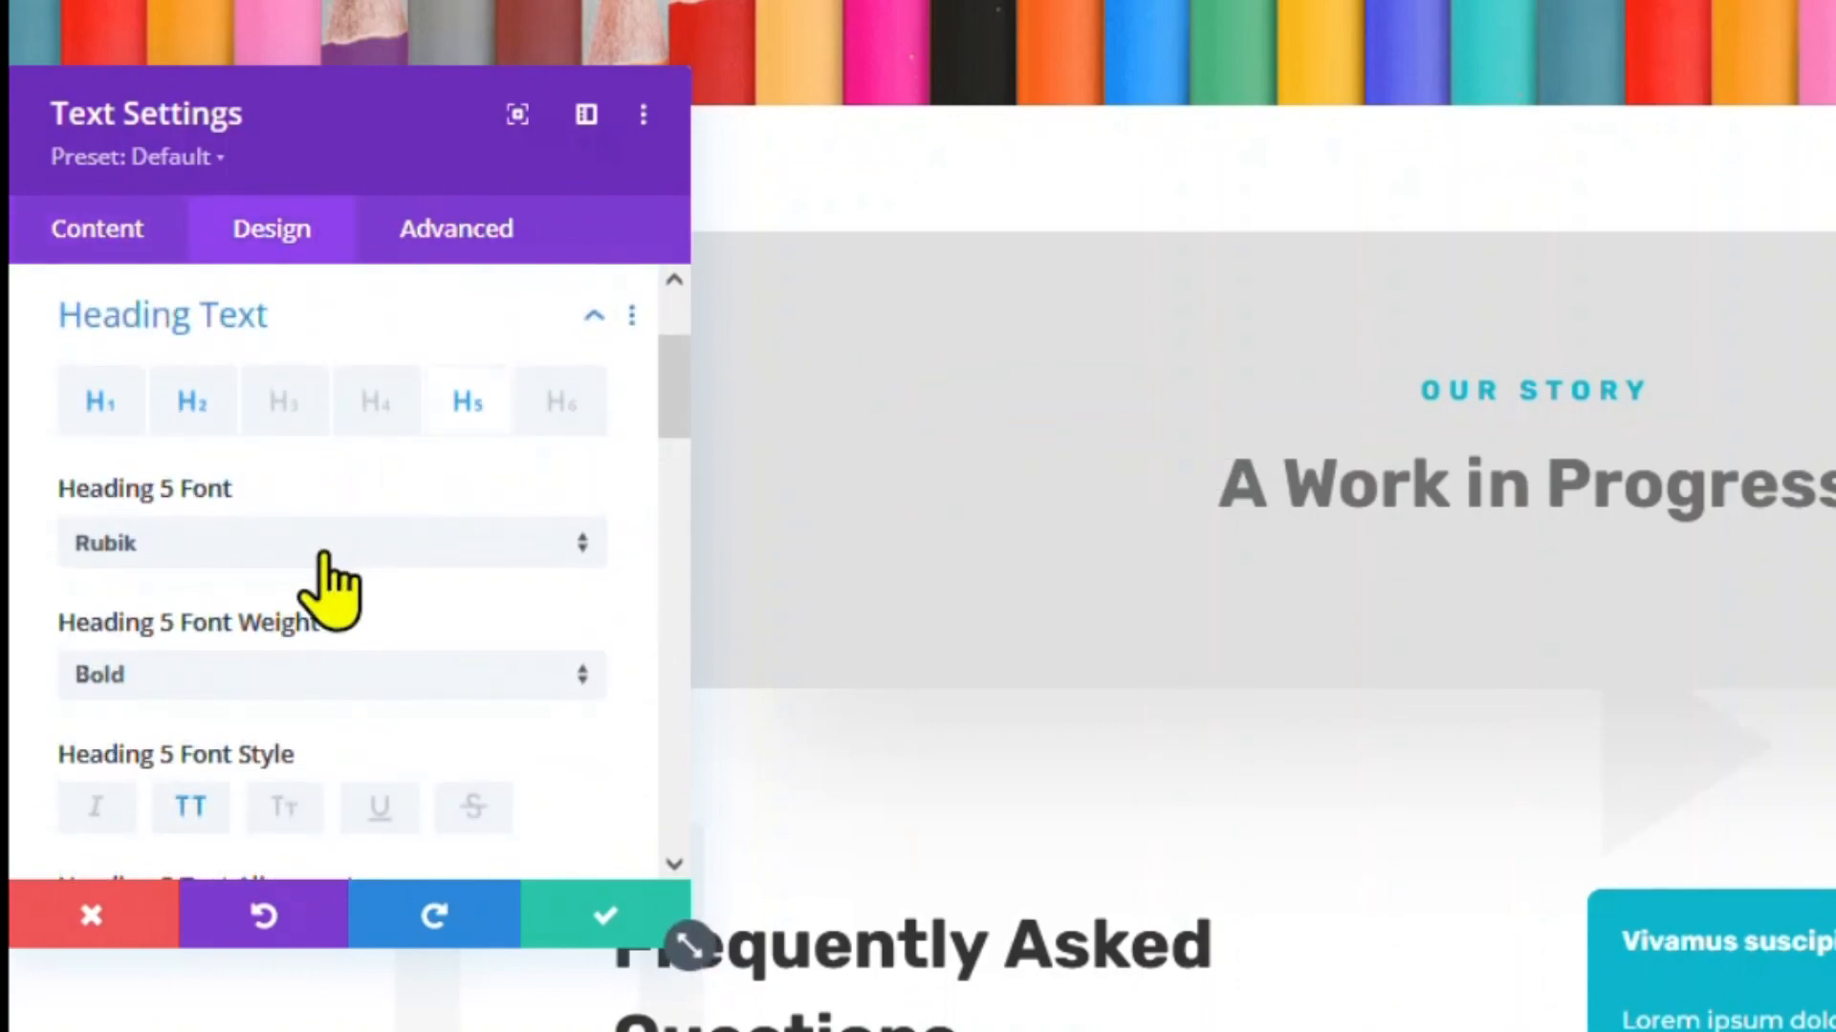
scroll(328, 586, down, 4)
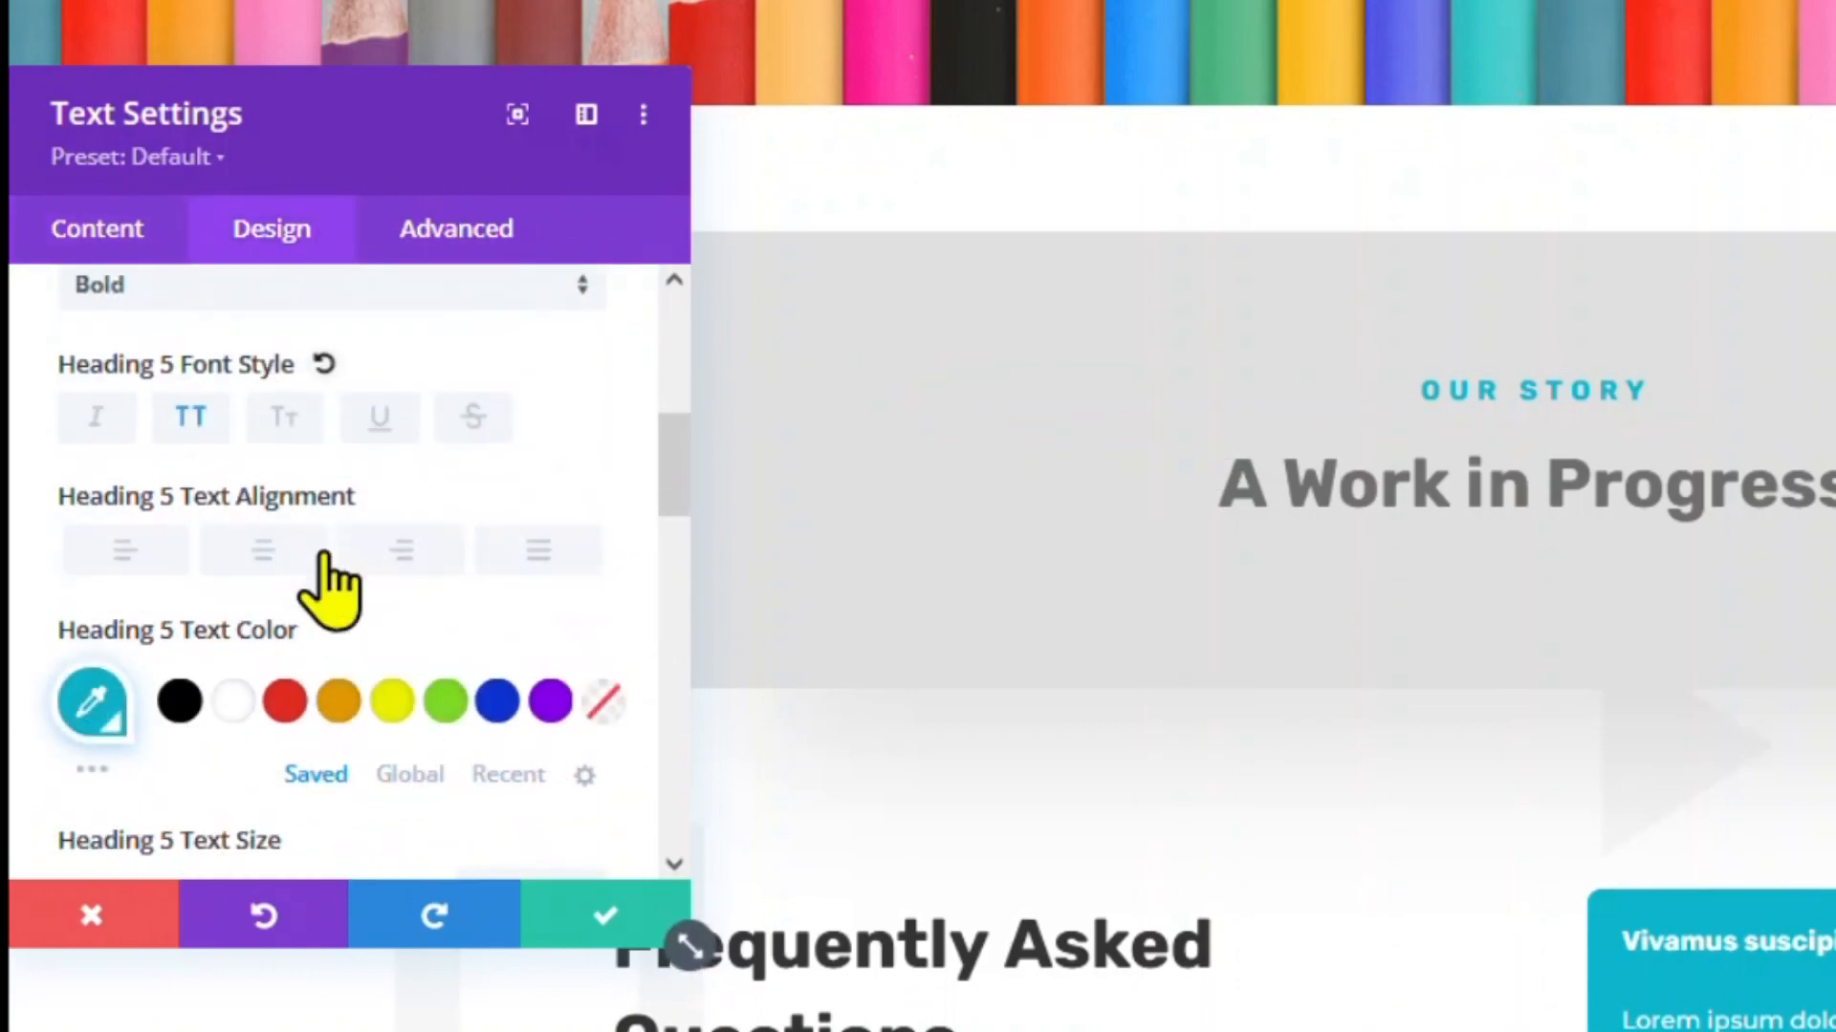
click(106, 741)
scroll(380, 758, down, 2)
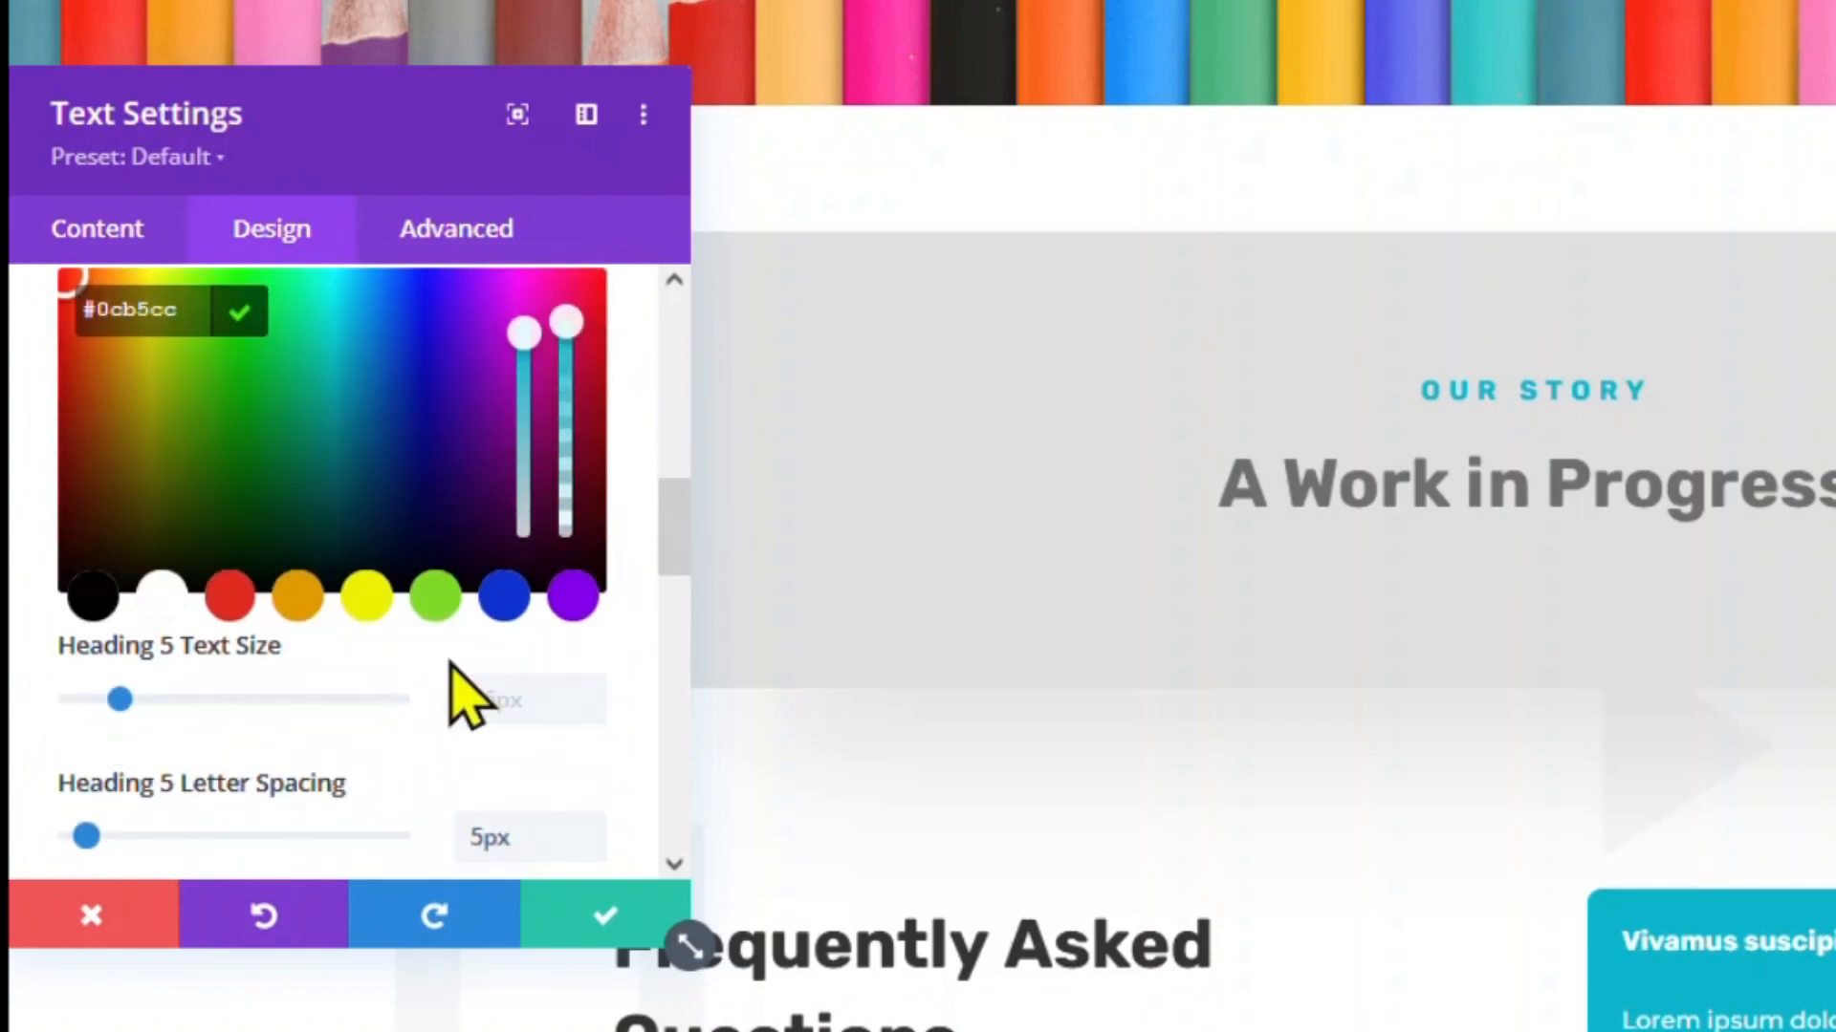
click(574, 604)
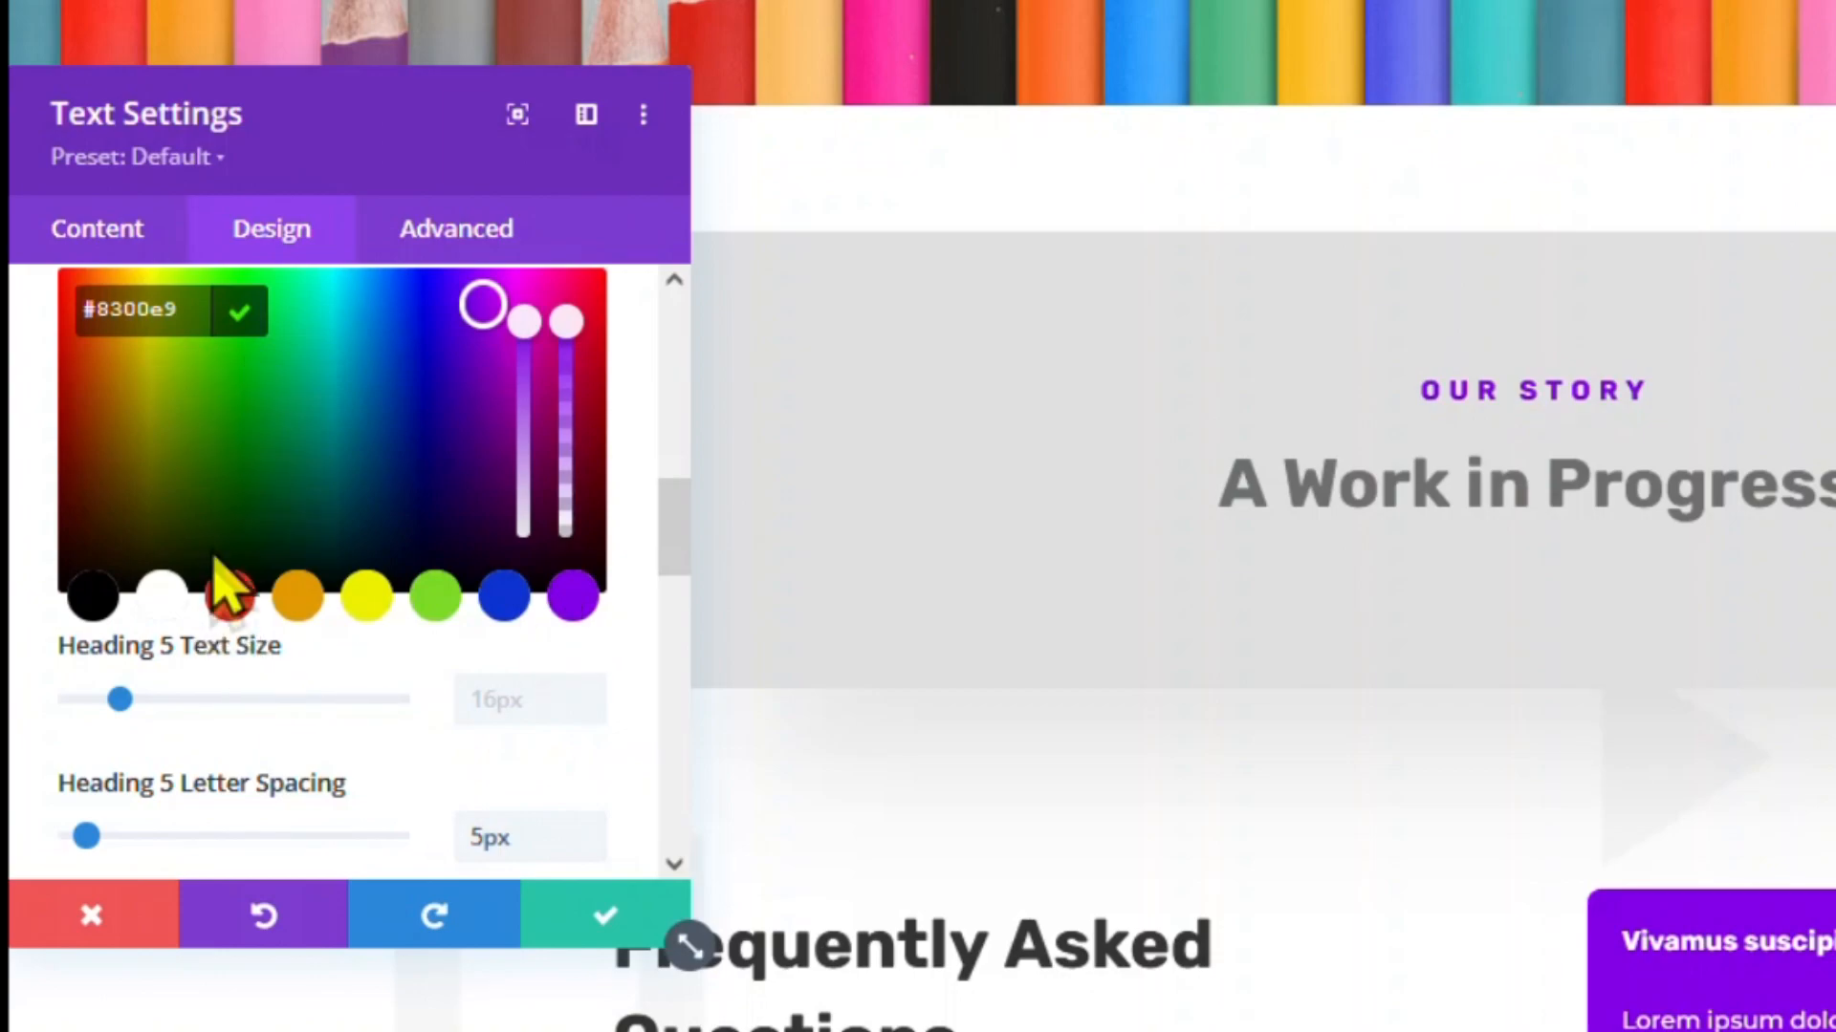
click(285, 954)
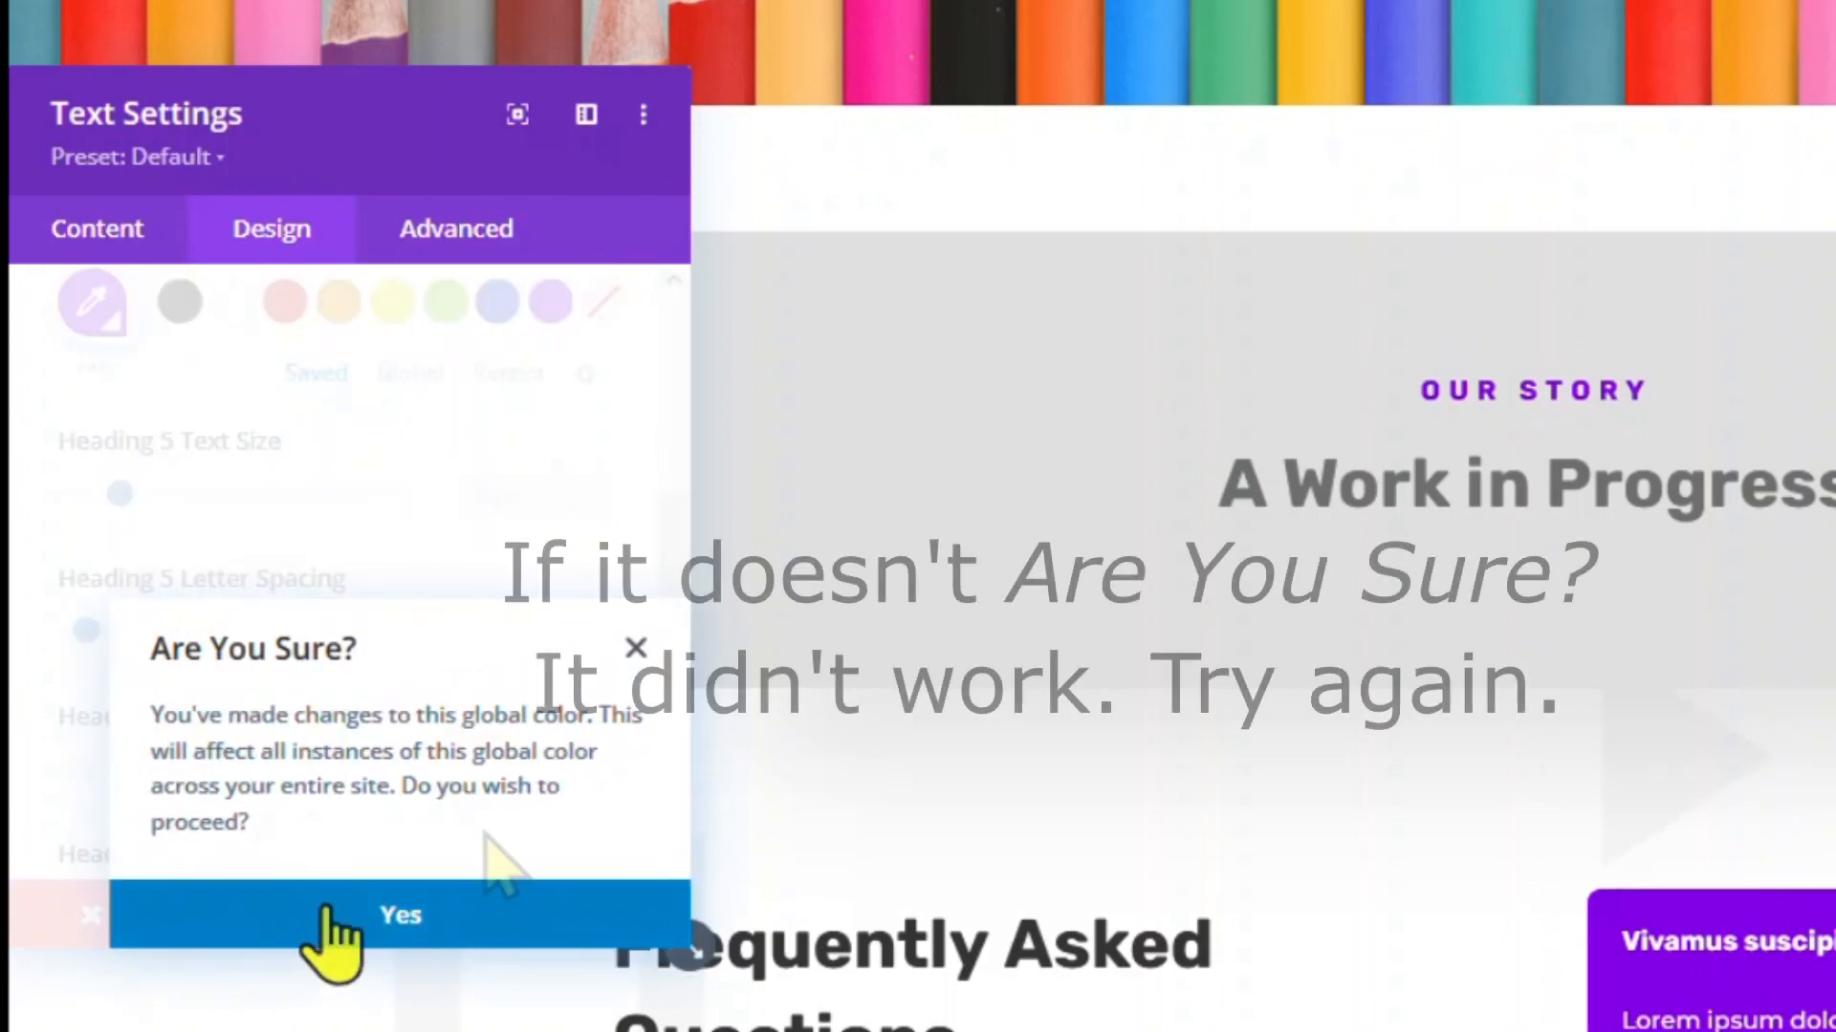
click(397, 916)
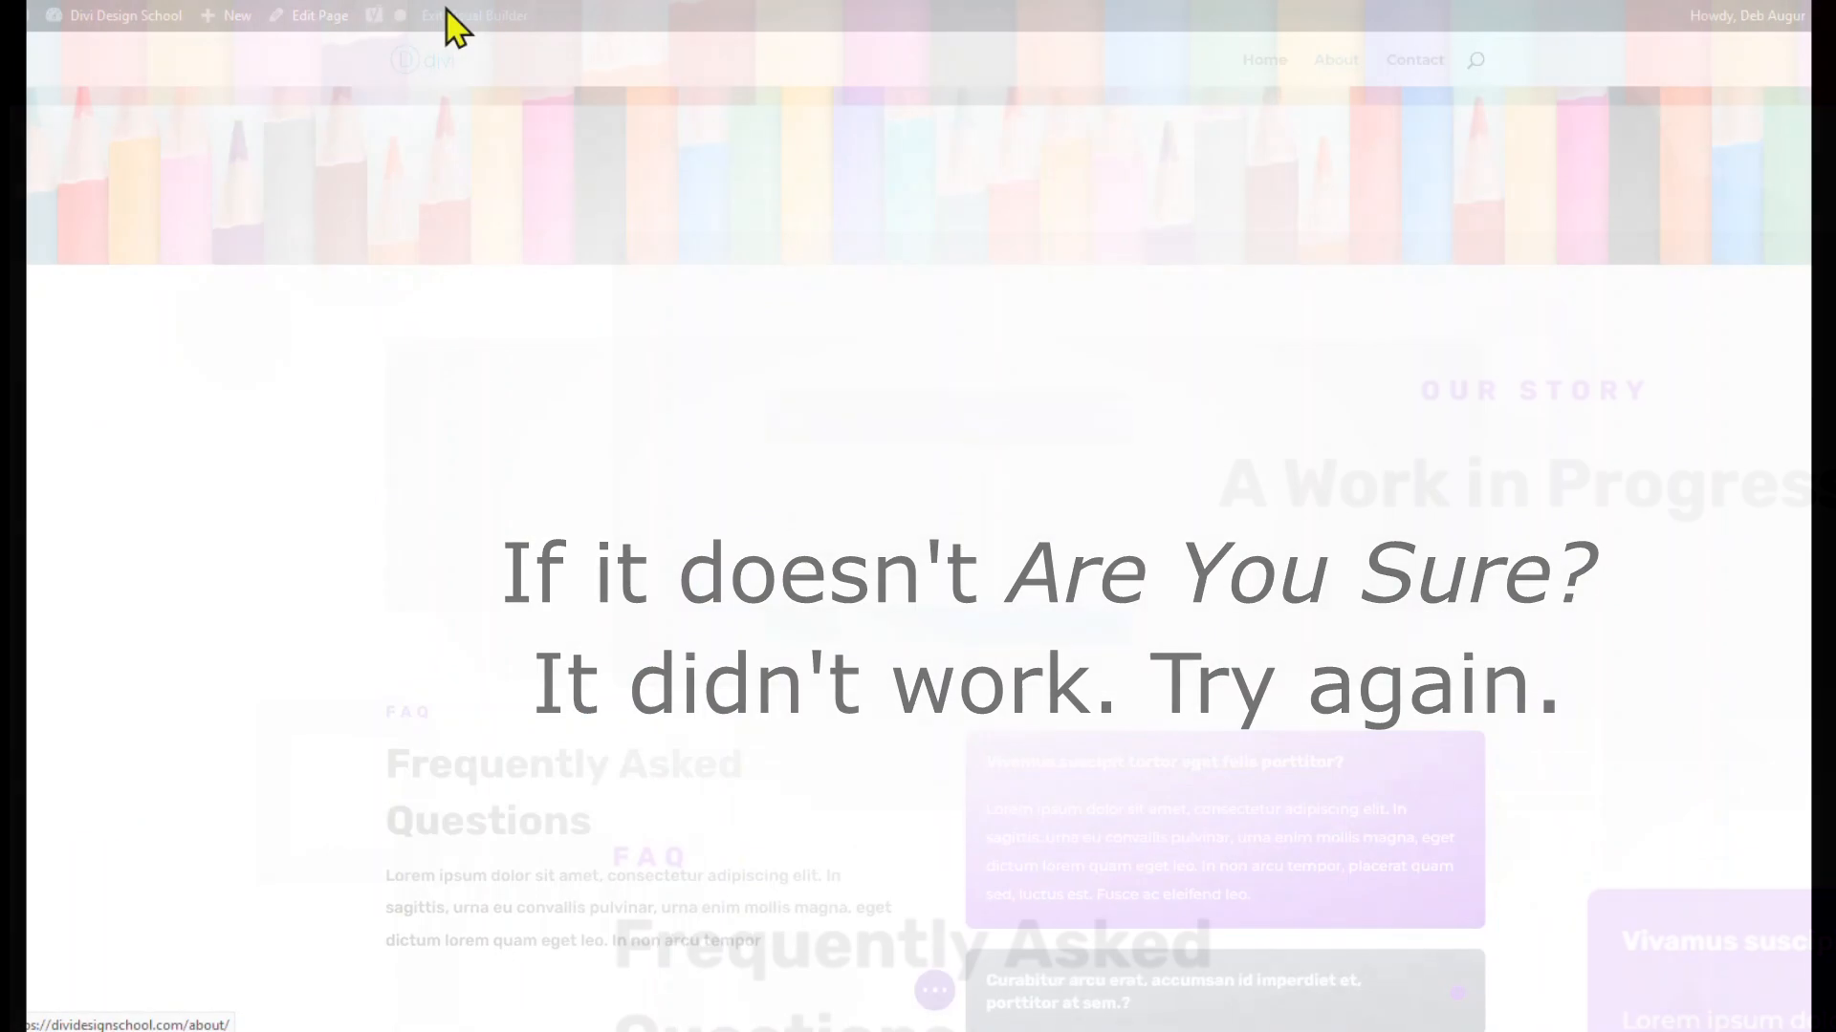
Step: Save and exit the Visual Builder, and check the purple global color on the Home and Contact pages
click(459, 16)
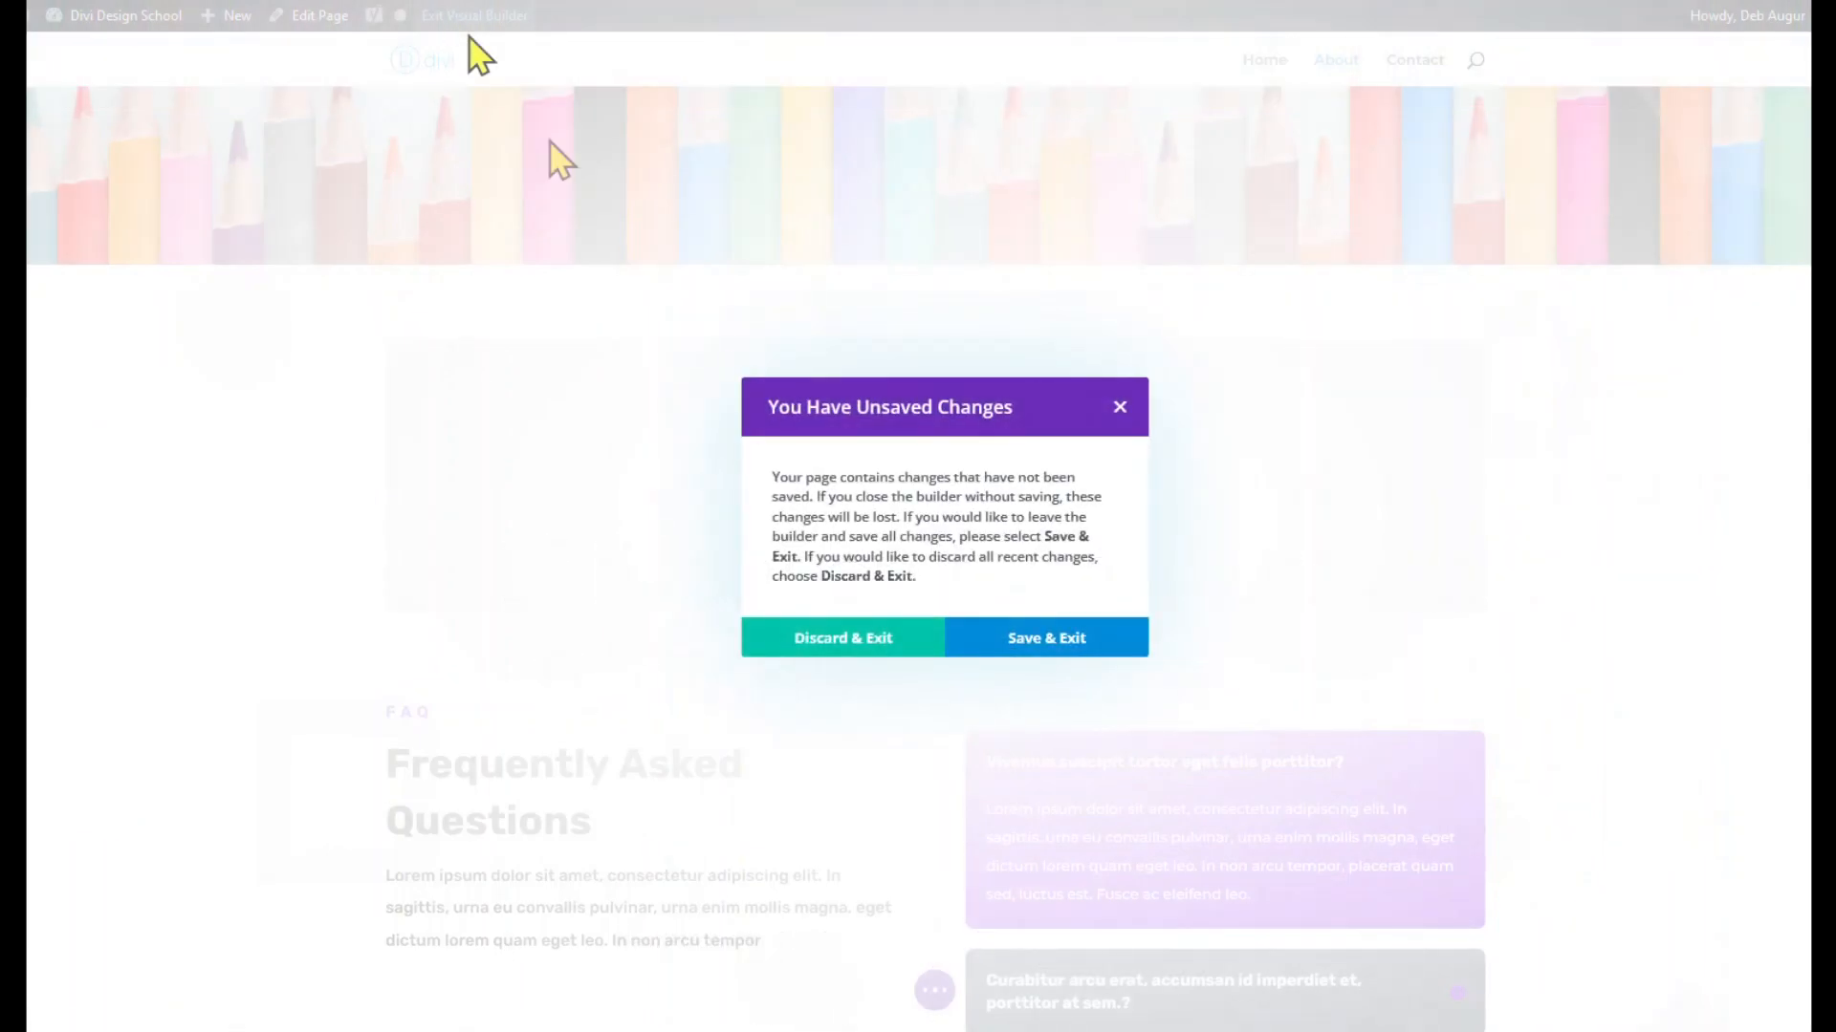
click(1051, 643)
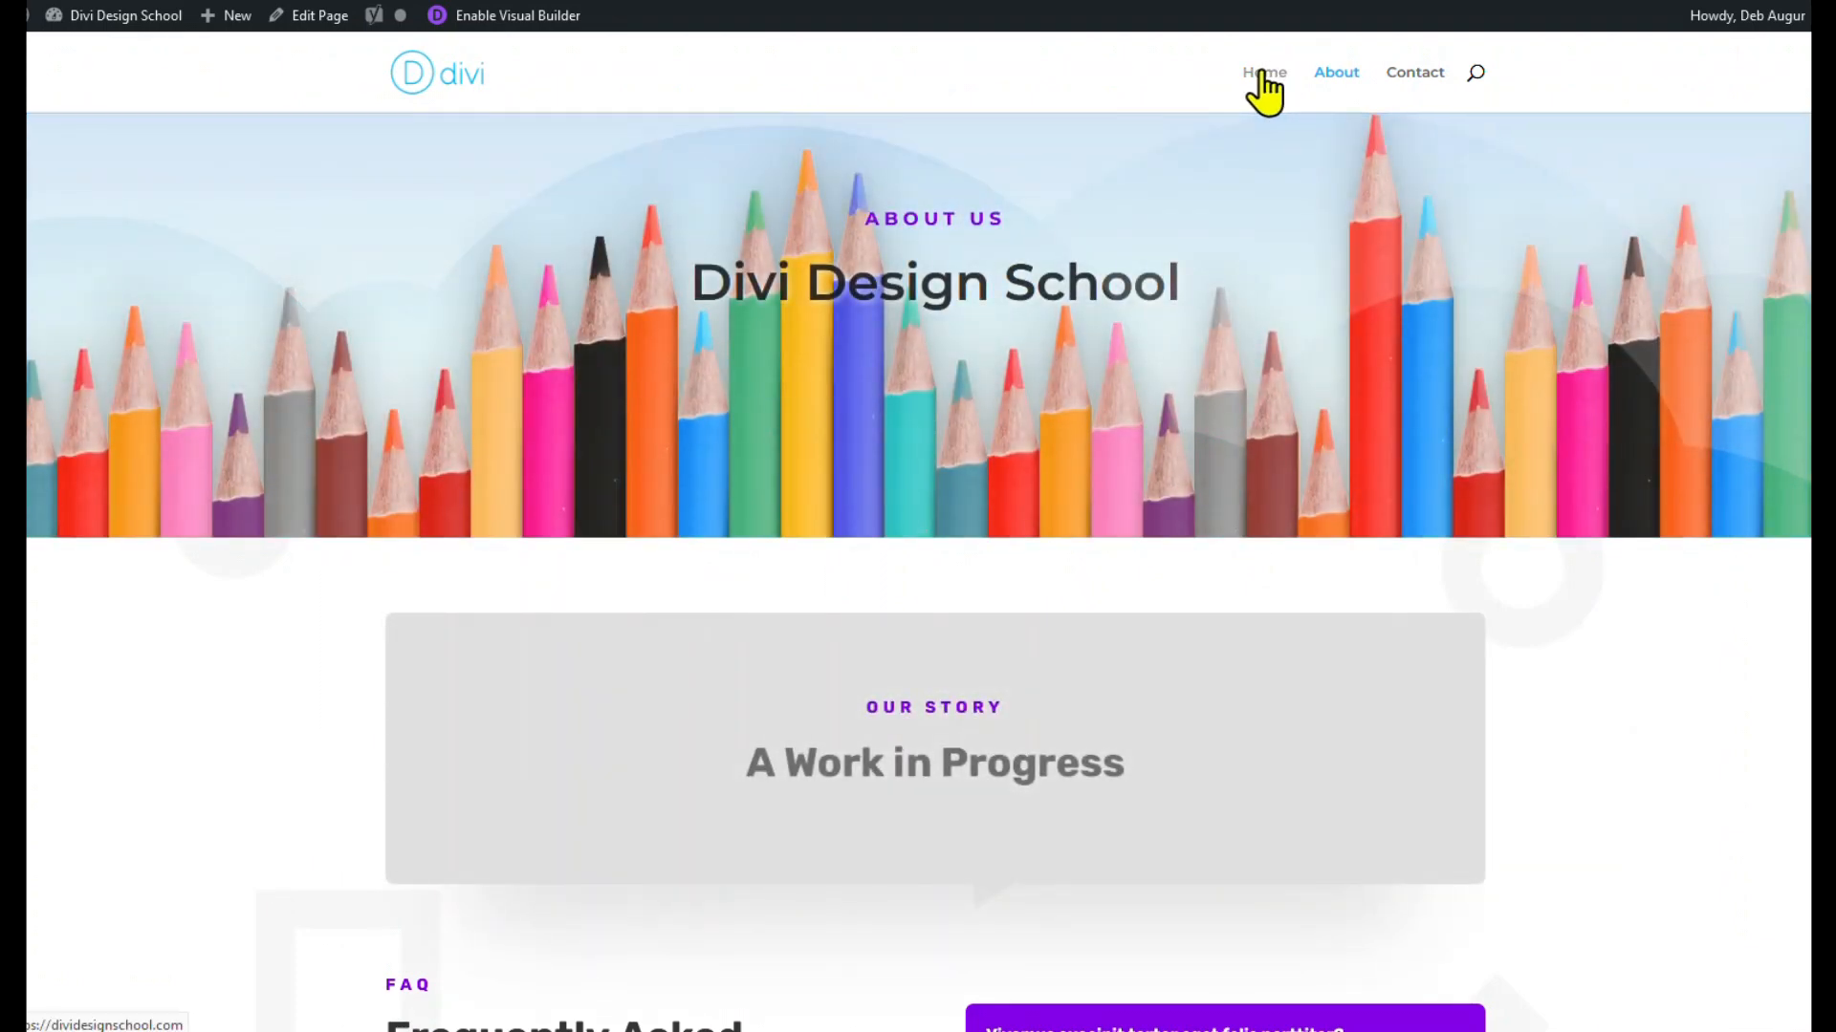
click(1265, 91)
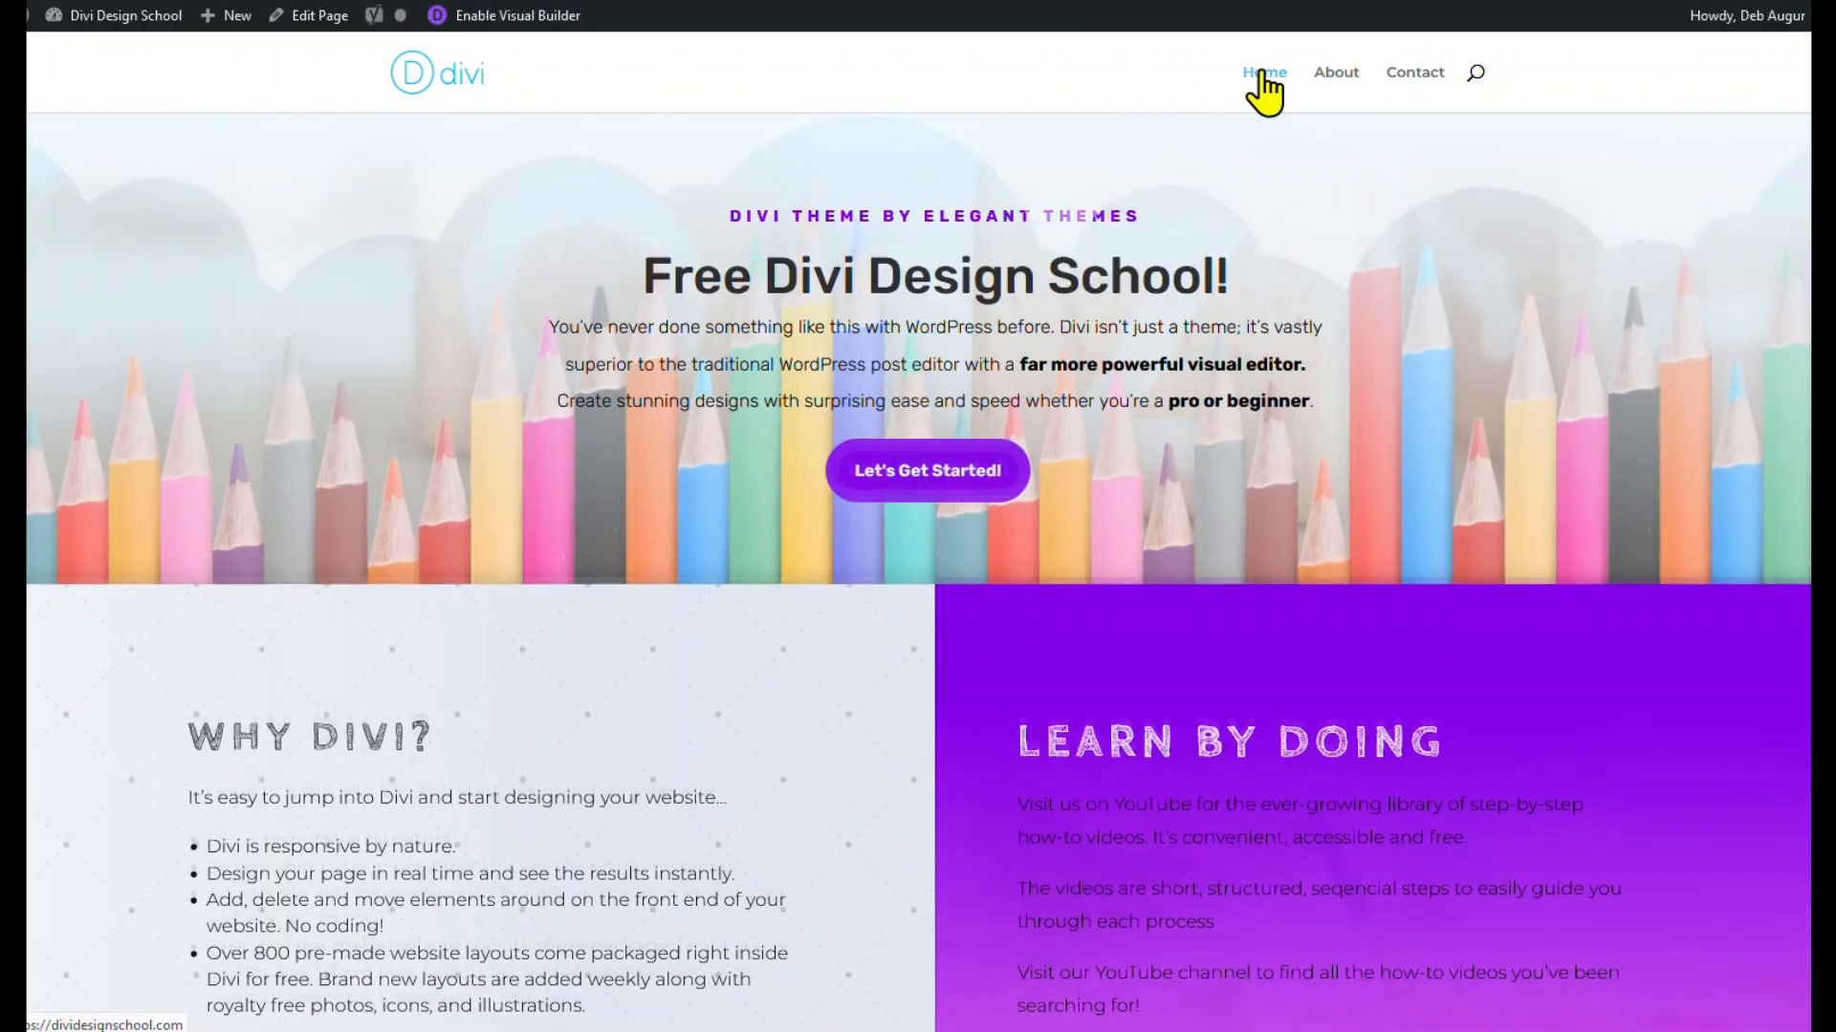
click(921, 498)
scroll(1339, 382, up, 5)
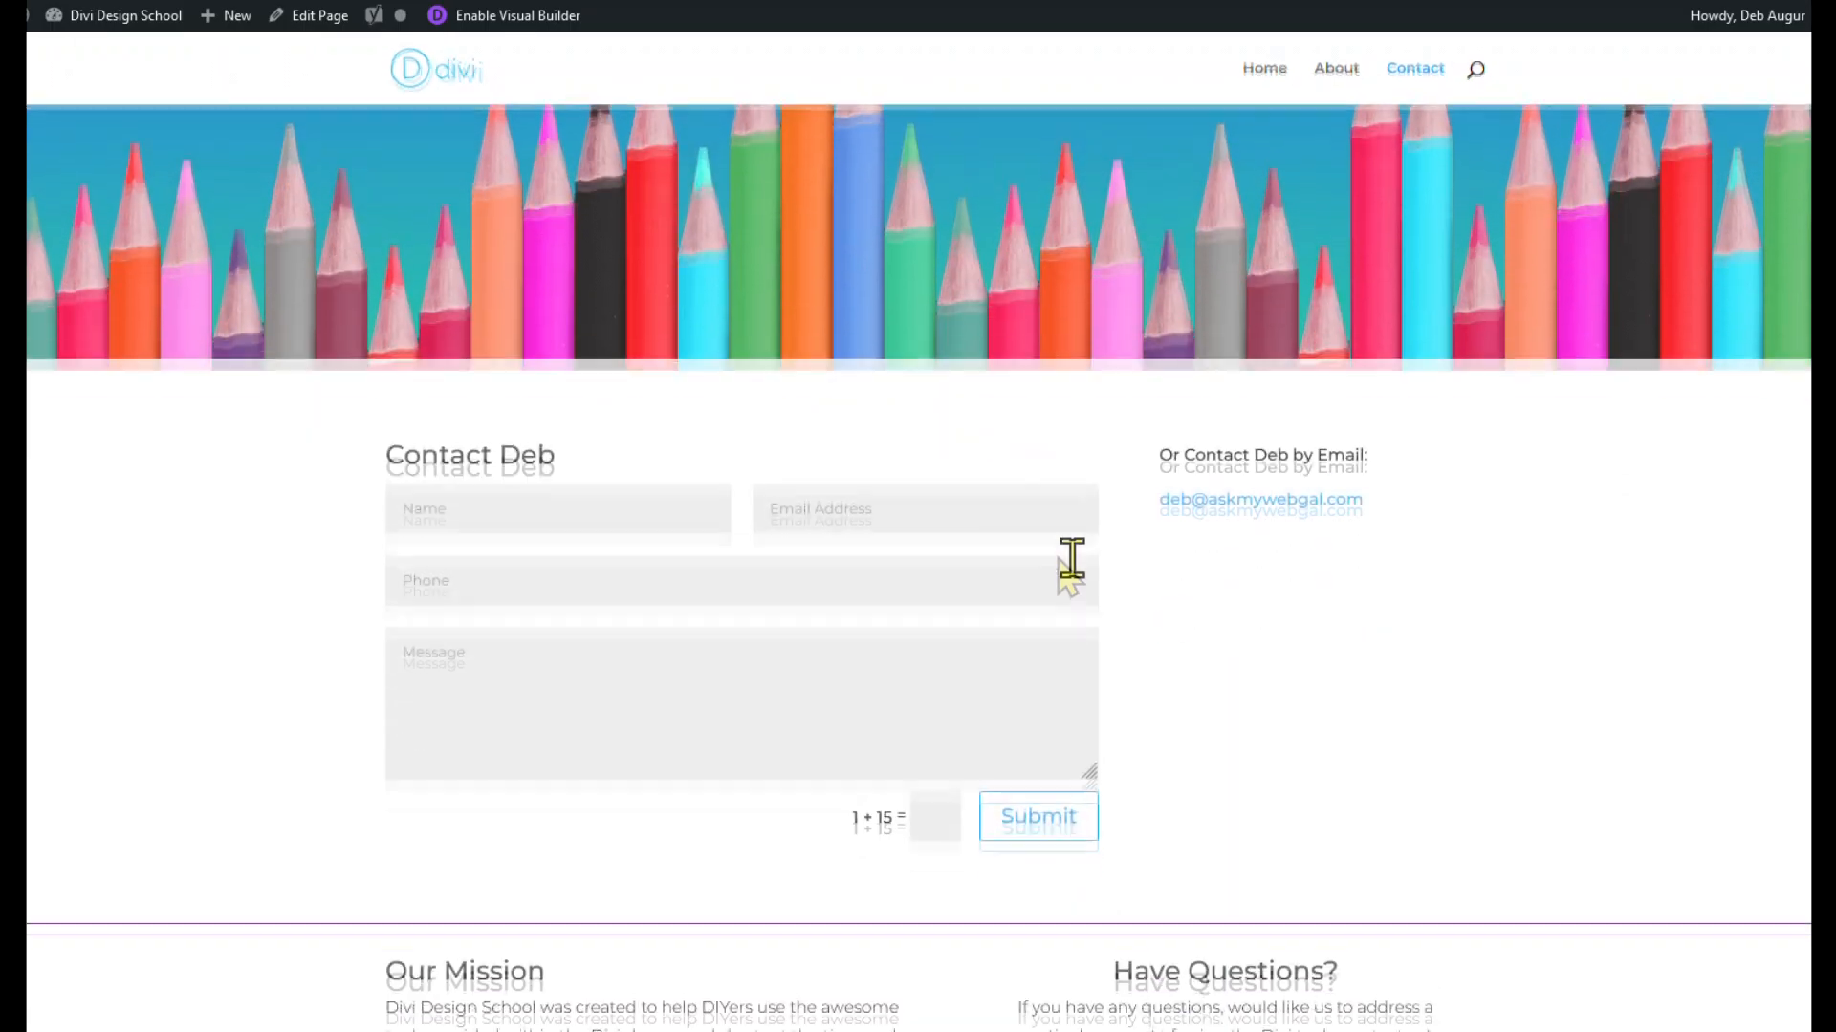
scroll(1109, 602, up, 1)
scroll(997, 382, down, 3)
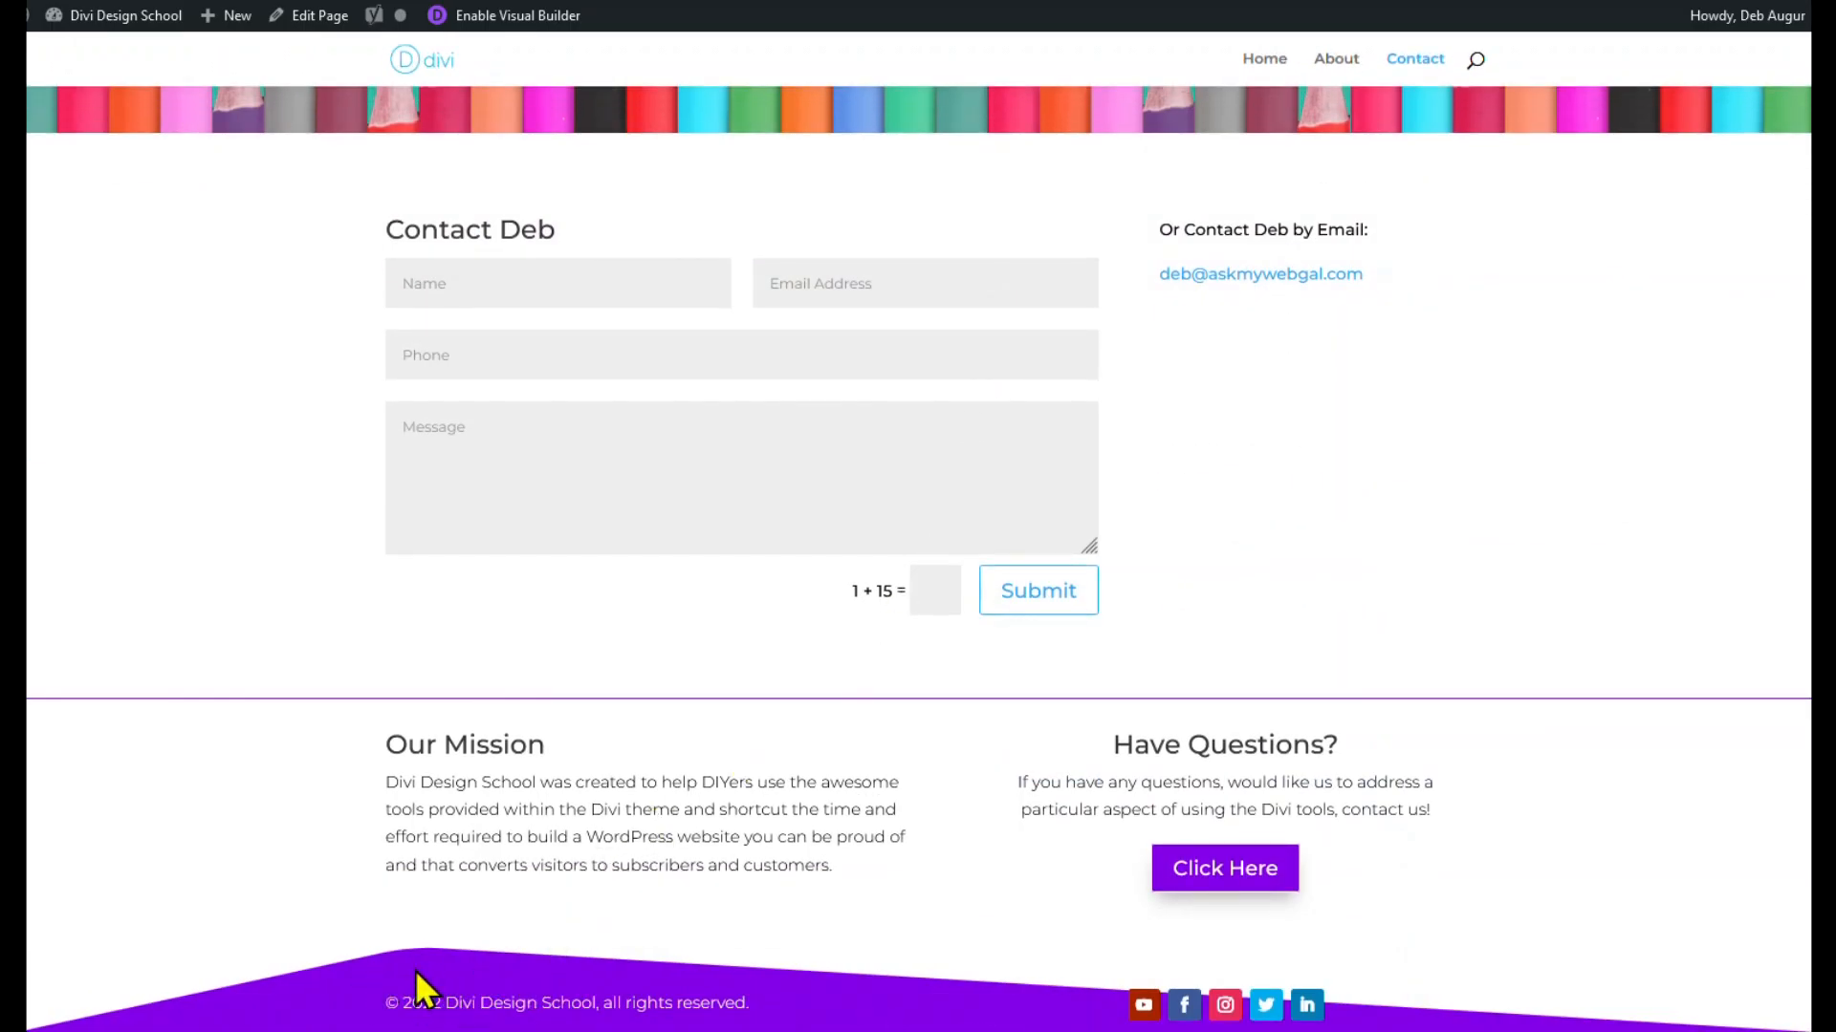
scroll(1393, 593, up, 3)
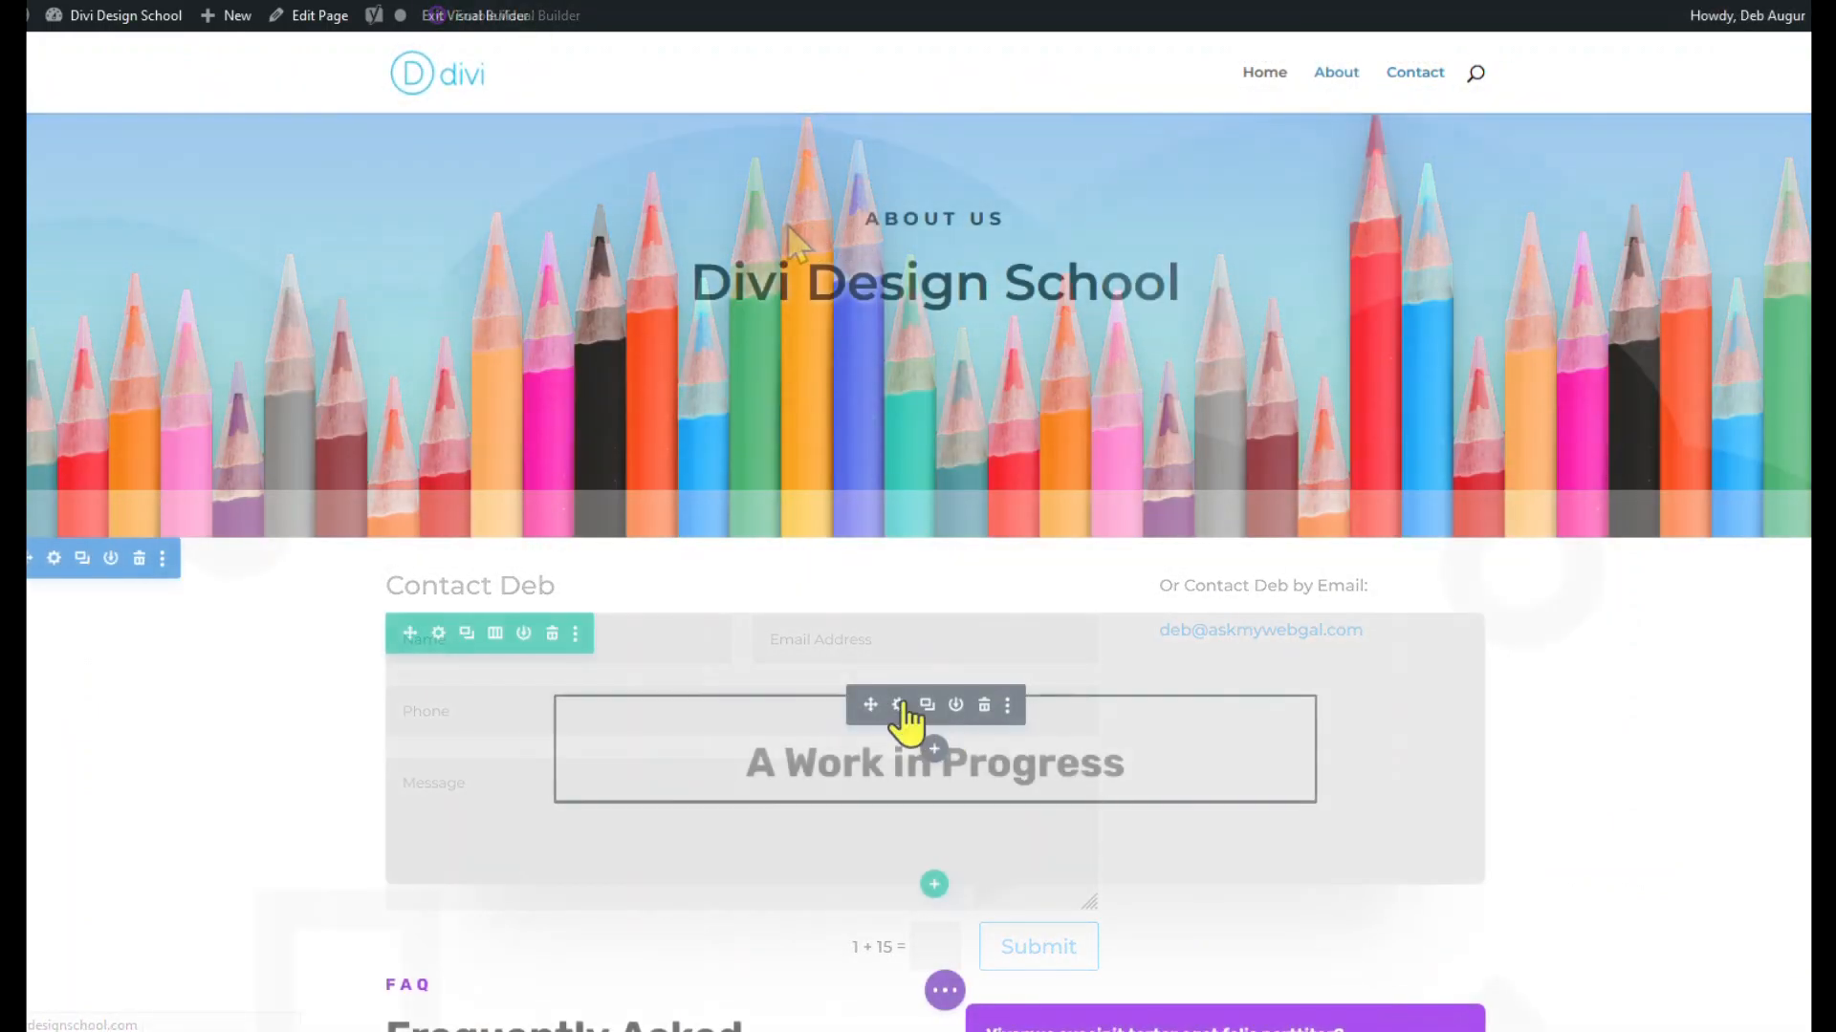
Step: Reopen the About page's Our Story text settings and set the Heading 5 global color to teal #0cb5cc
click(901, 719)
click(184, 348)
scroll(143, 574, down, 10)
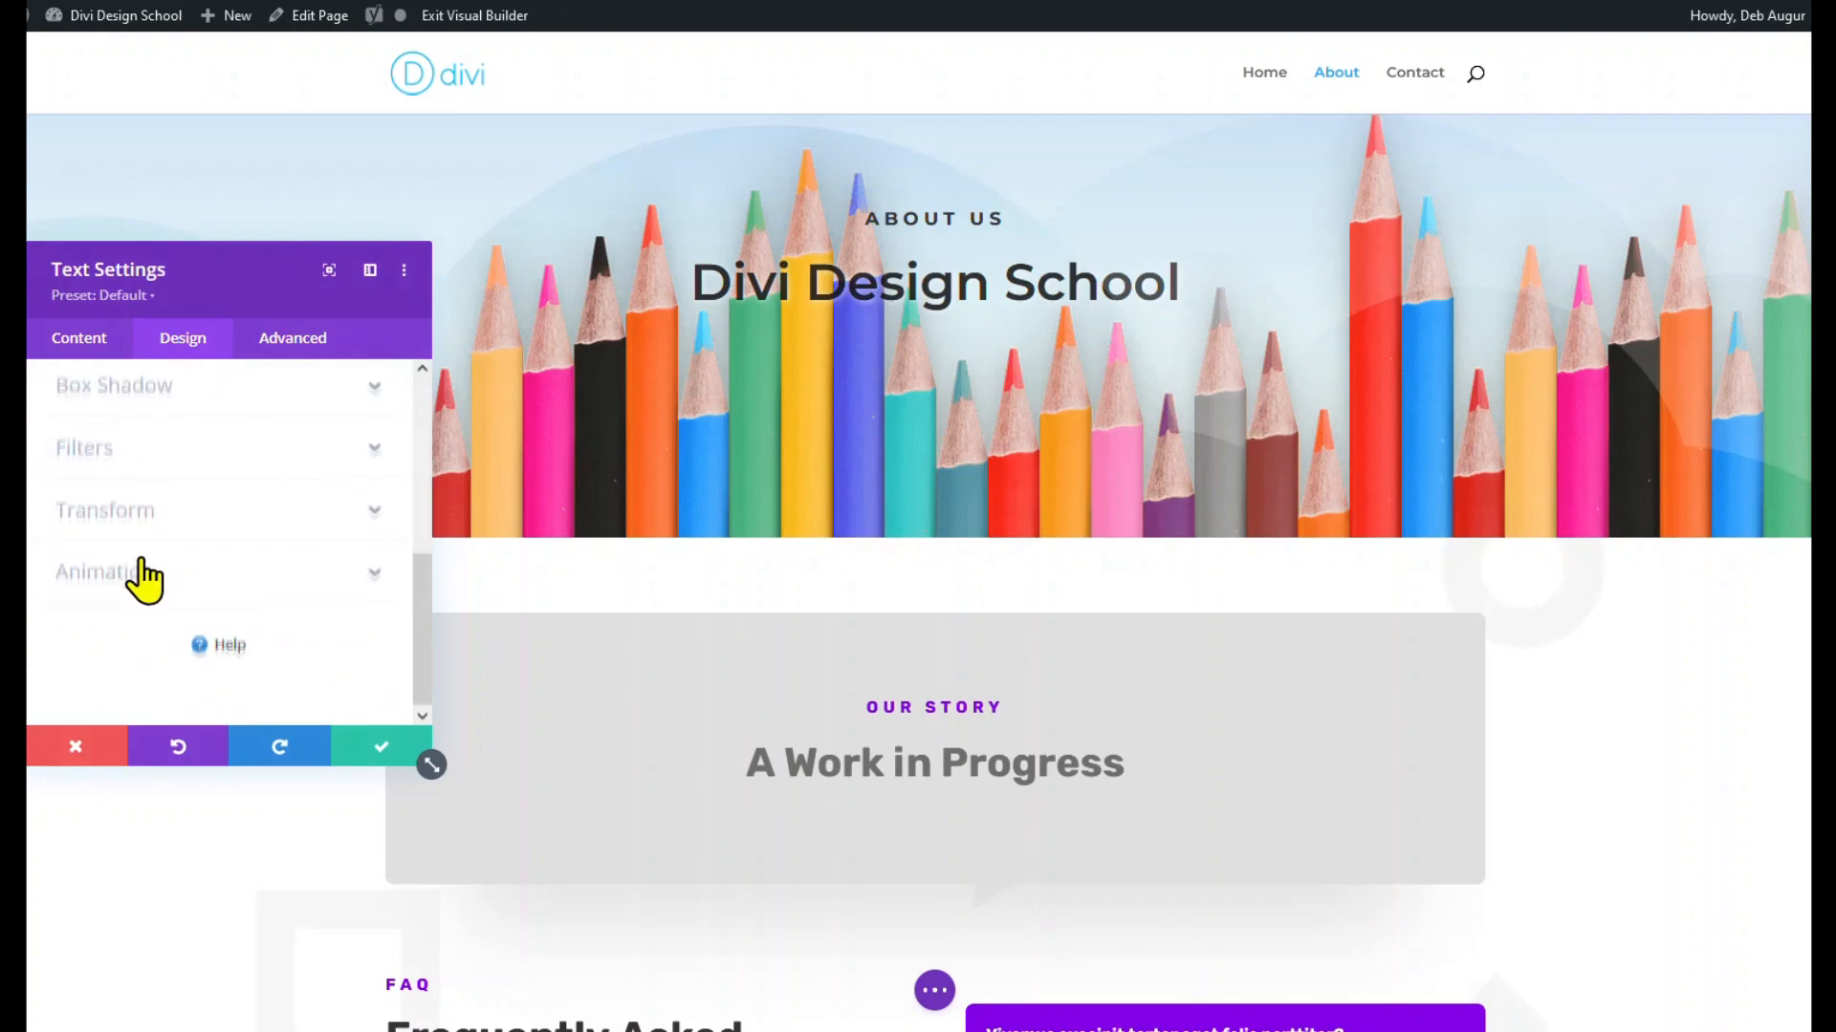
scroll(143, 574, up, 10)
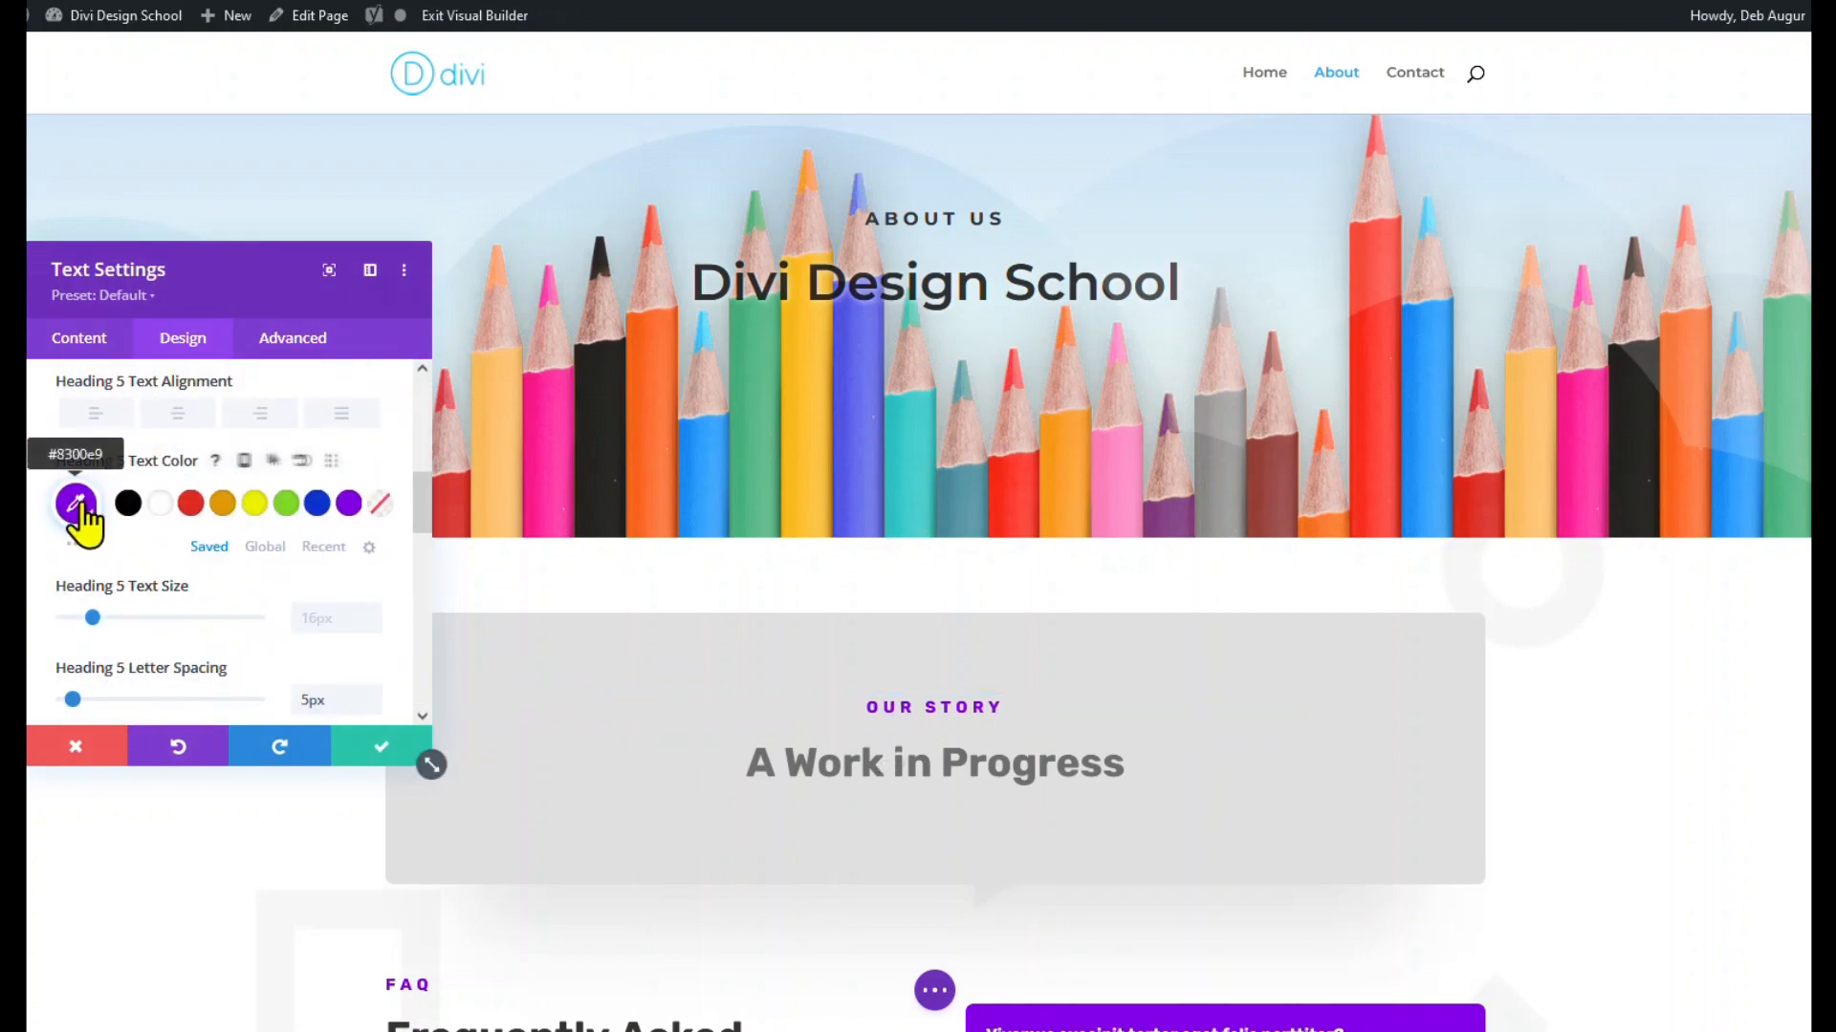
click(74, 496)
click(230, 516)
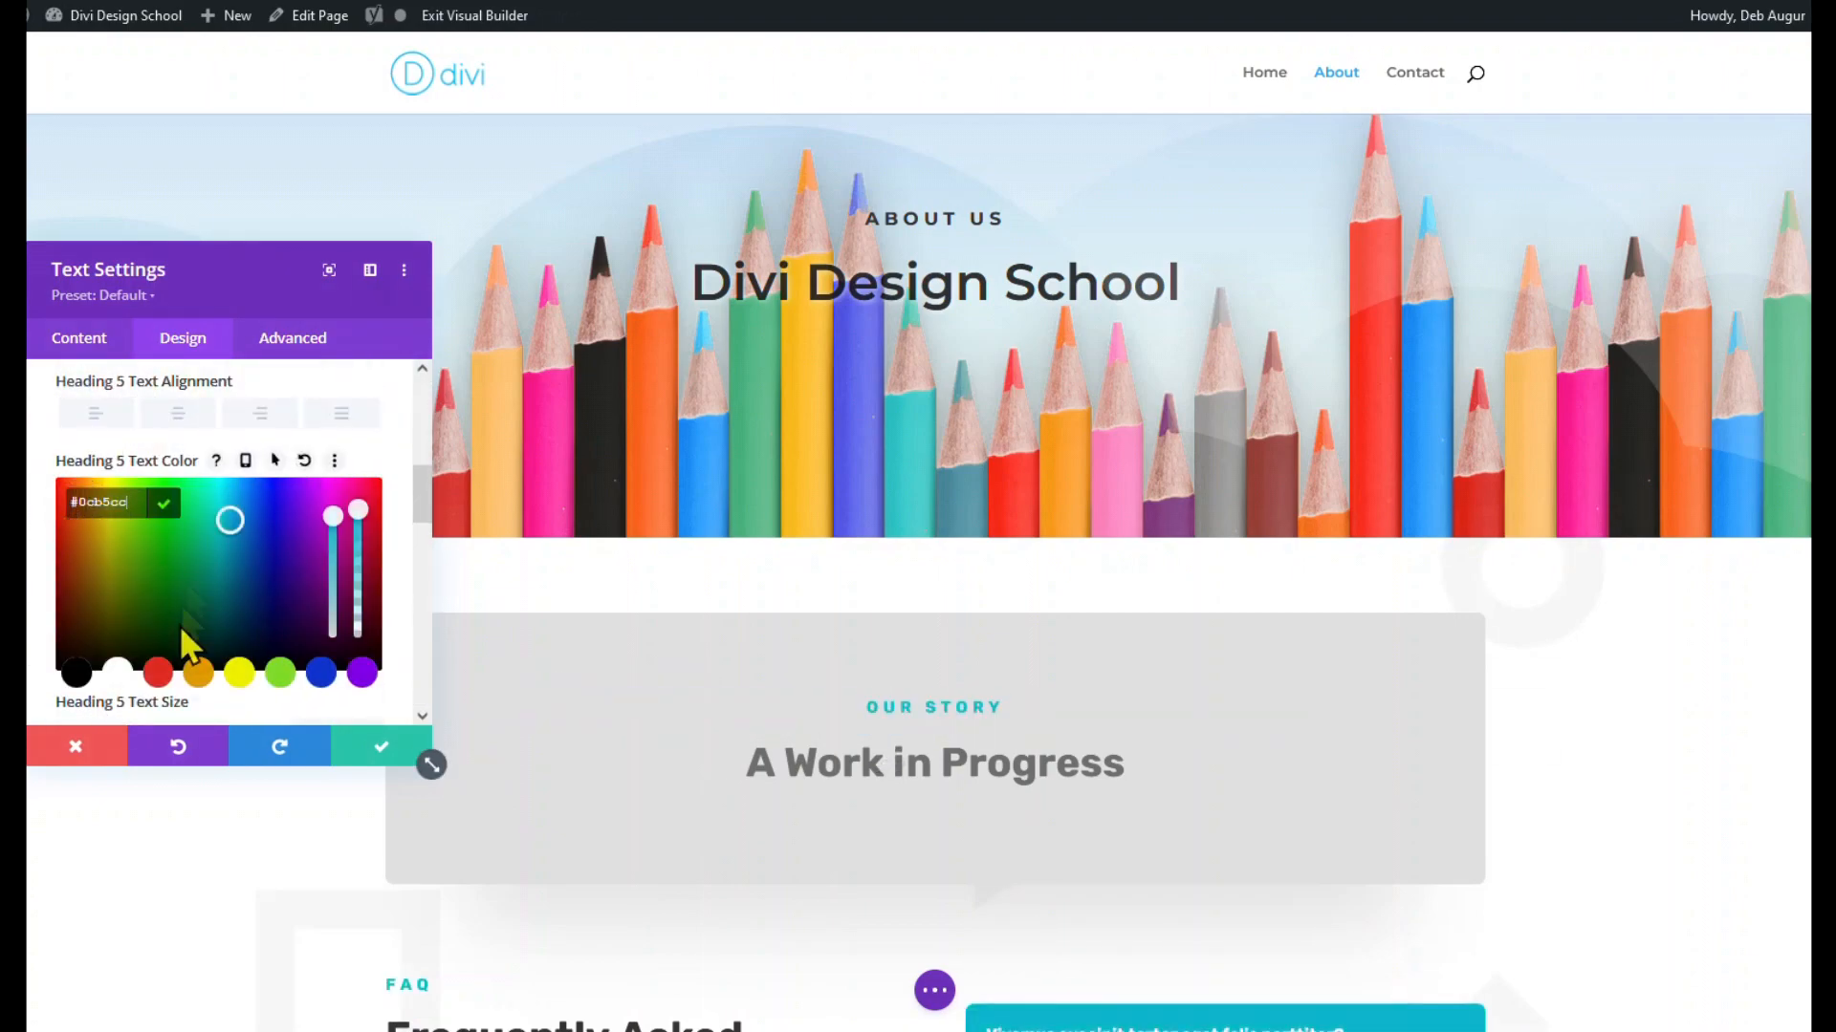
scroll(157, 372, down, 2)
click(158, 373)
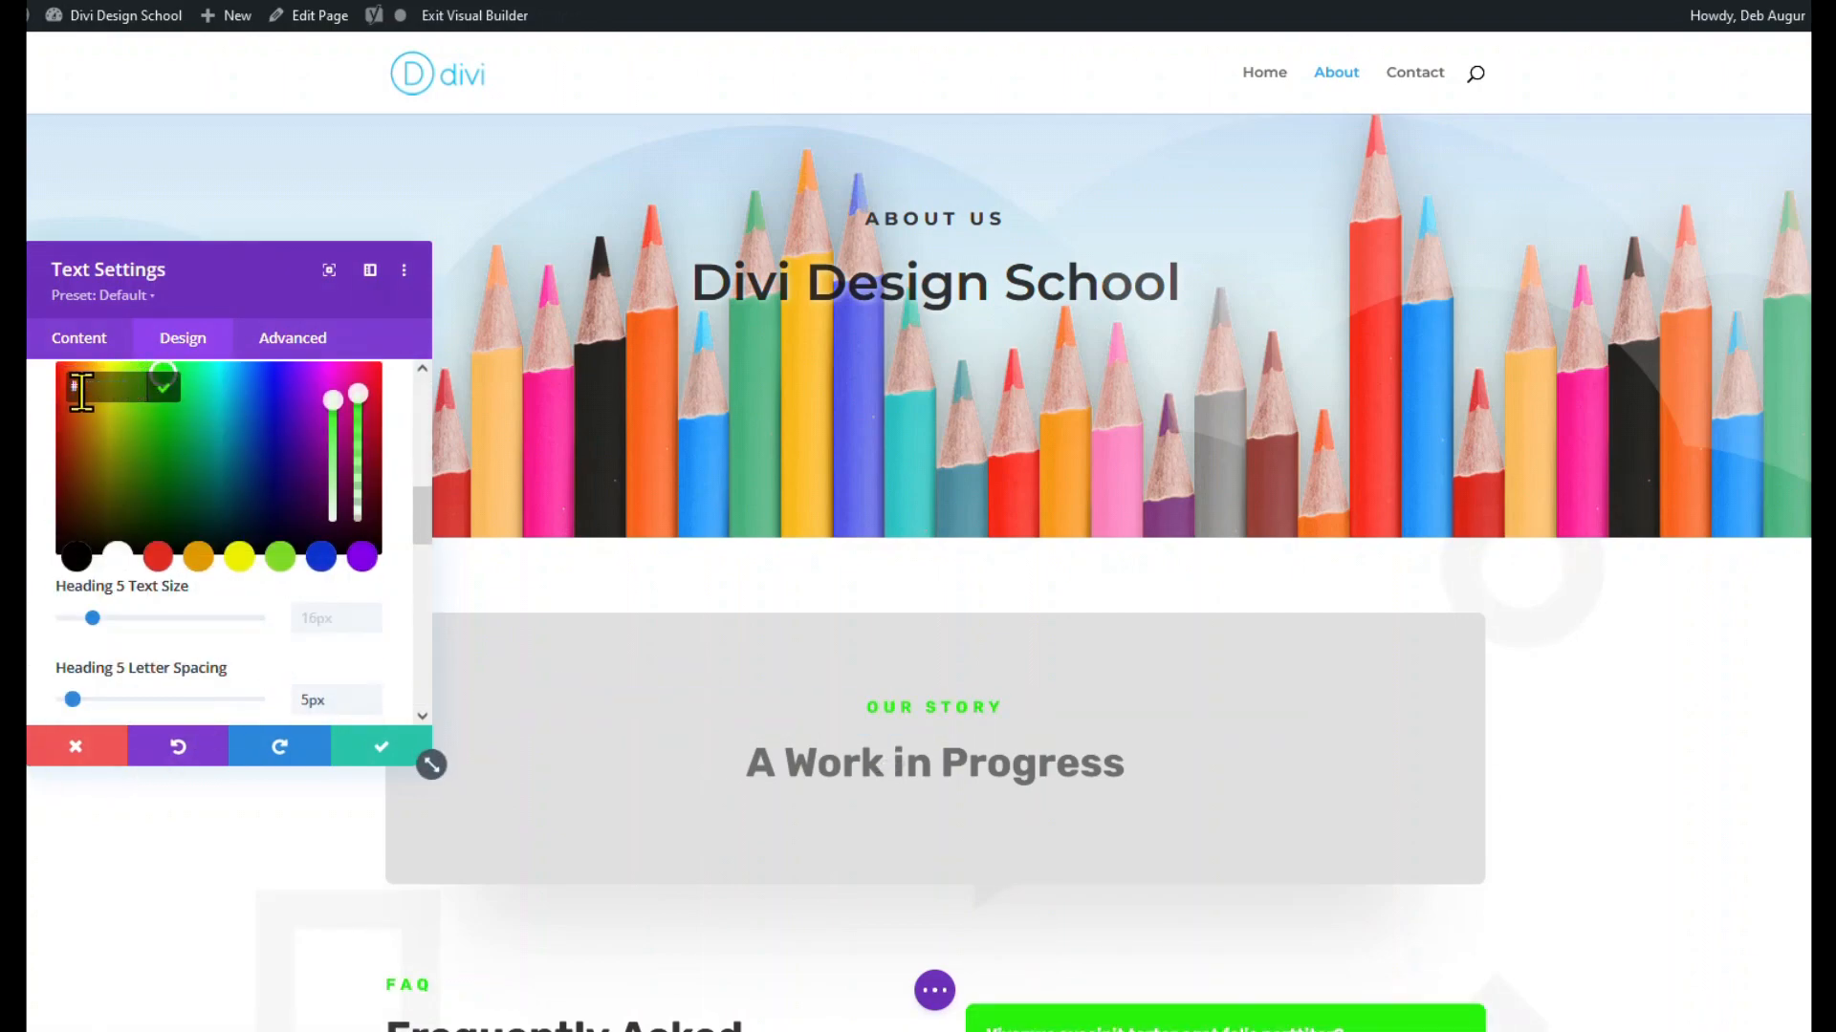
key(ctrl+v)
click(163, 387)
Step: Save the text settings with the global color change, and save and exit the Visual Builder
click(254, 746)
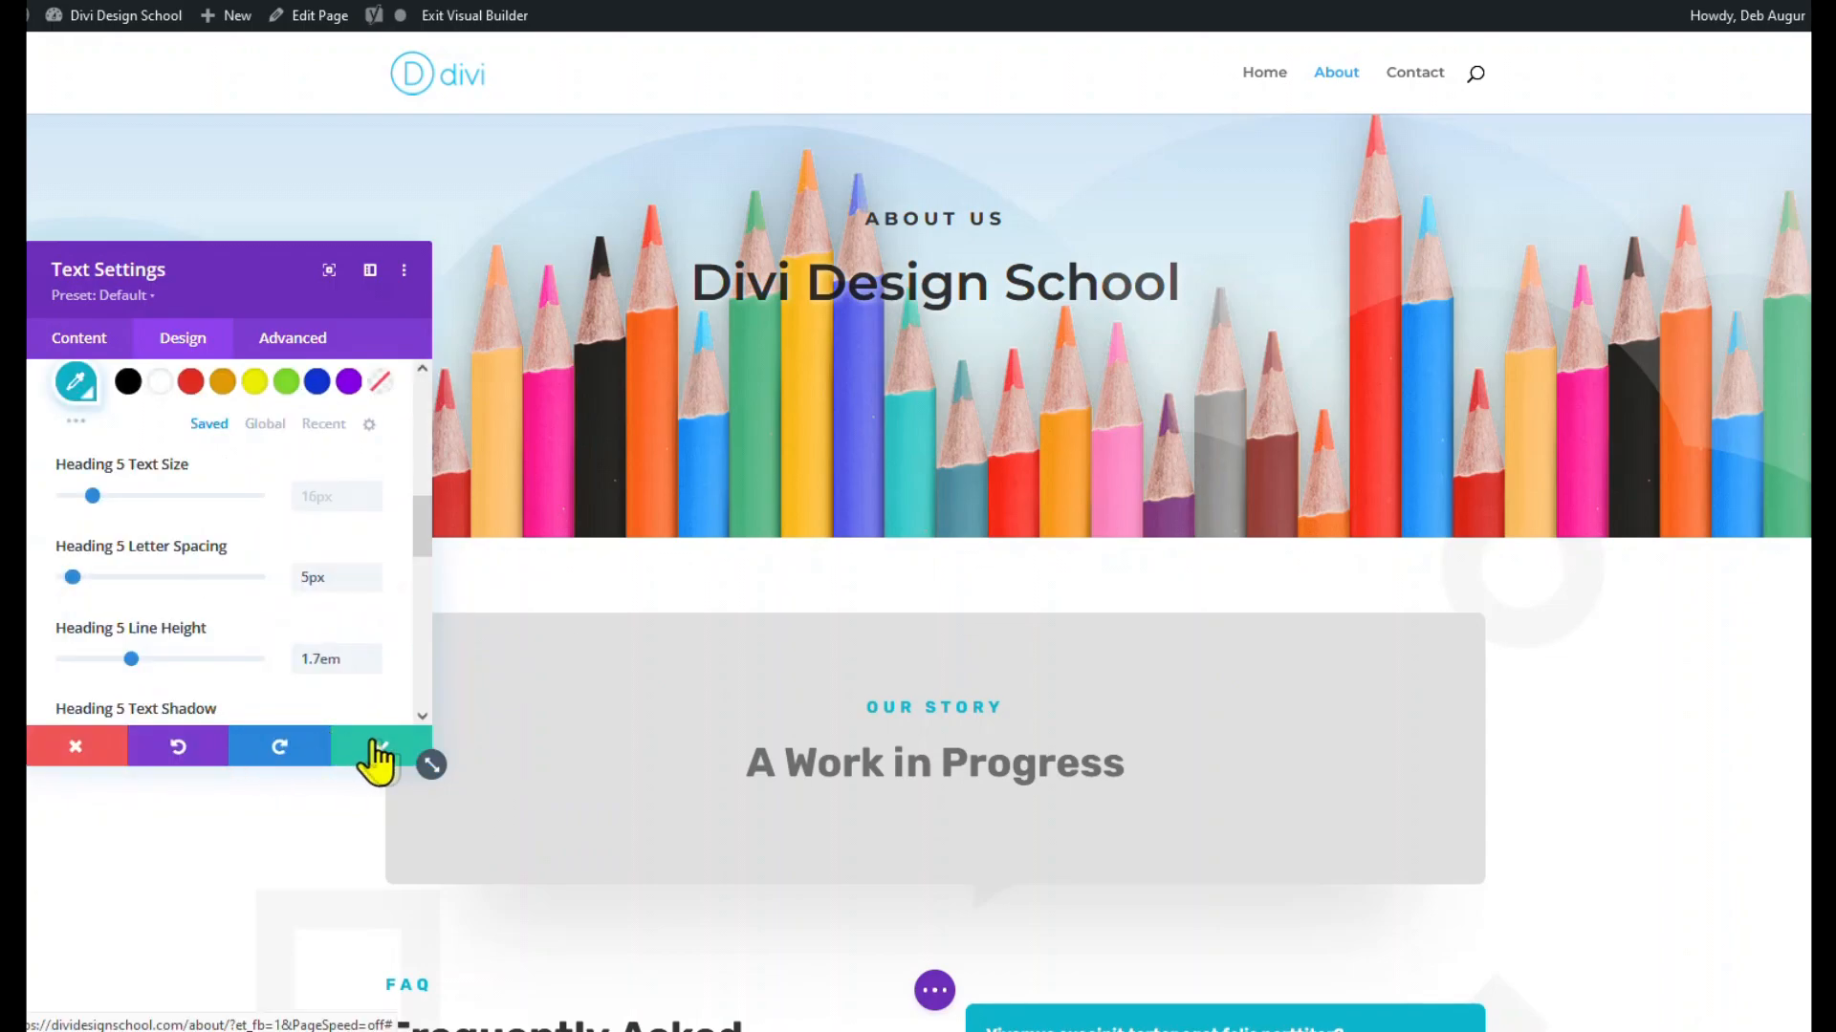
click(380, 755)
click(475, 16)
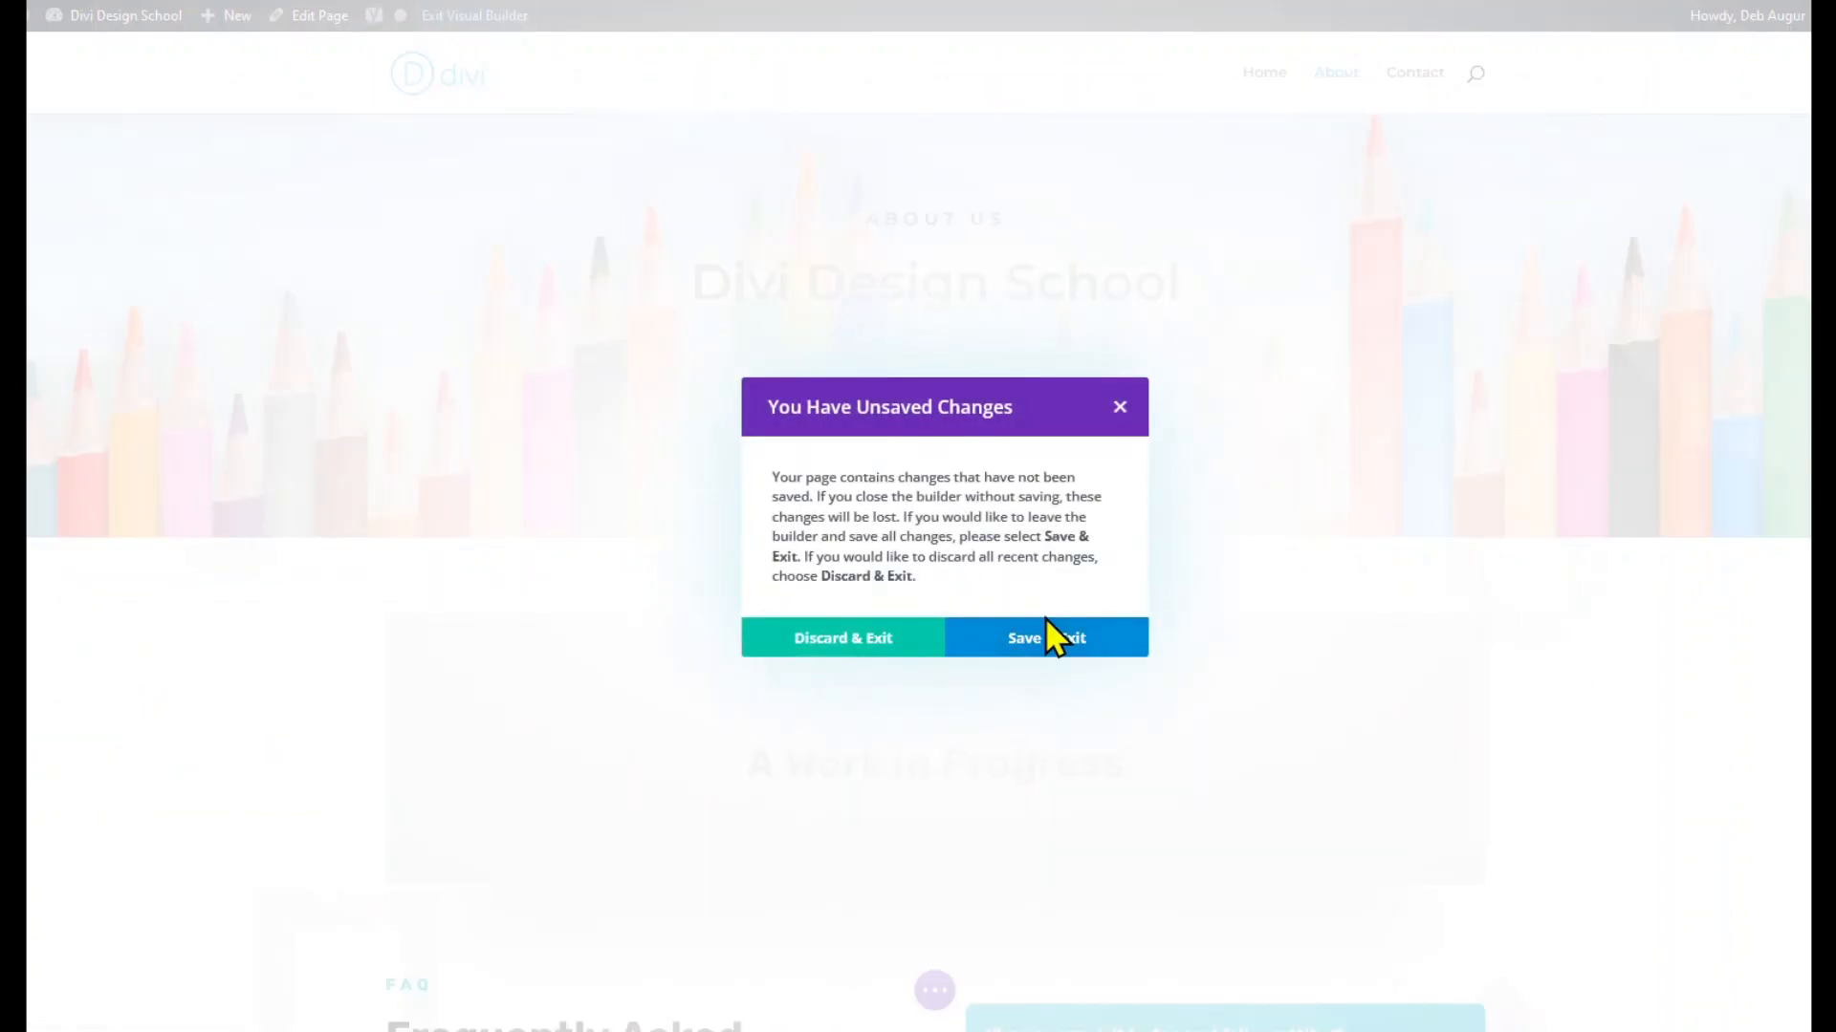
click(1052, 635)
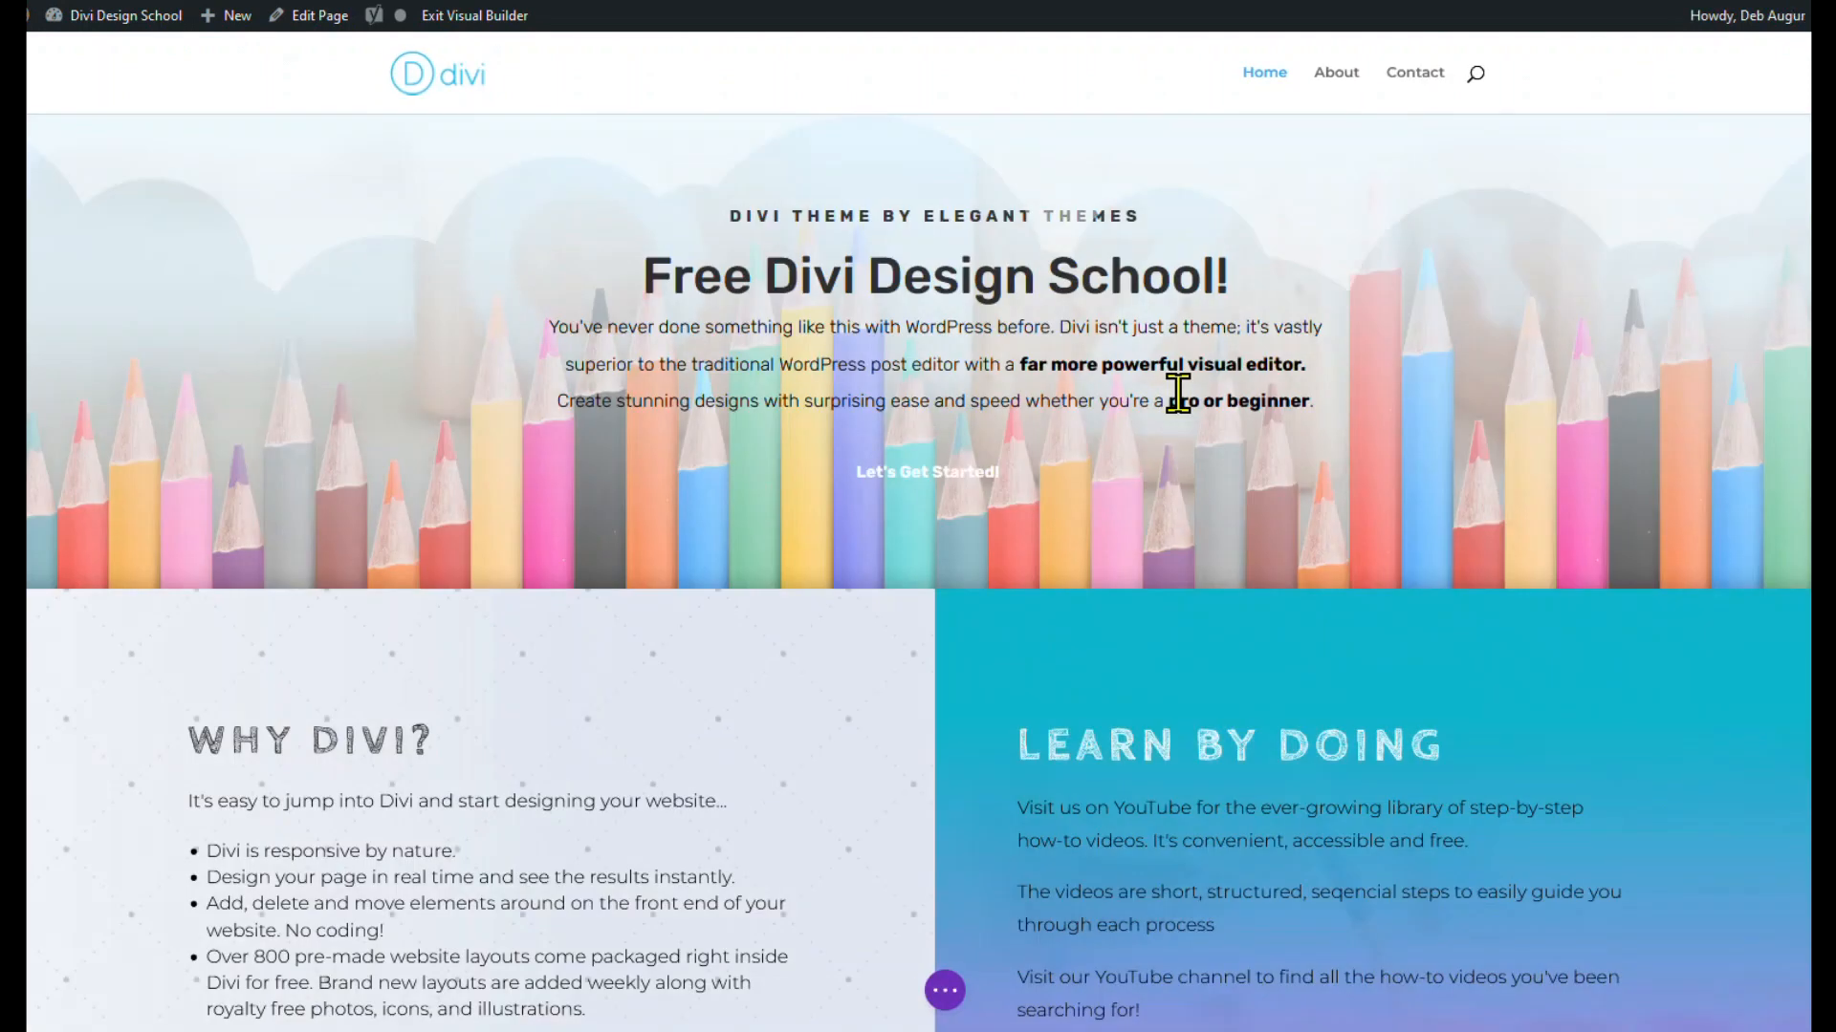
Step: Change the background of the home page's Video Tutorials number counter to the blue color from the saved palette
scroll(1176, 398, down, 15)
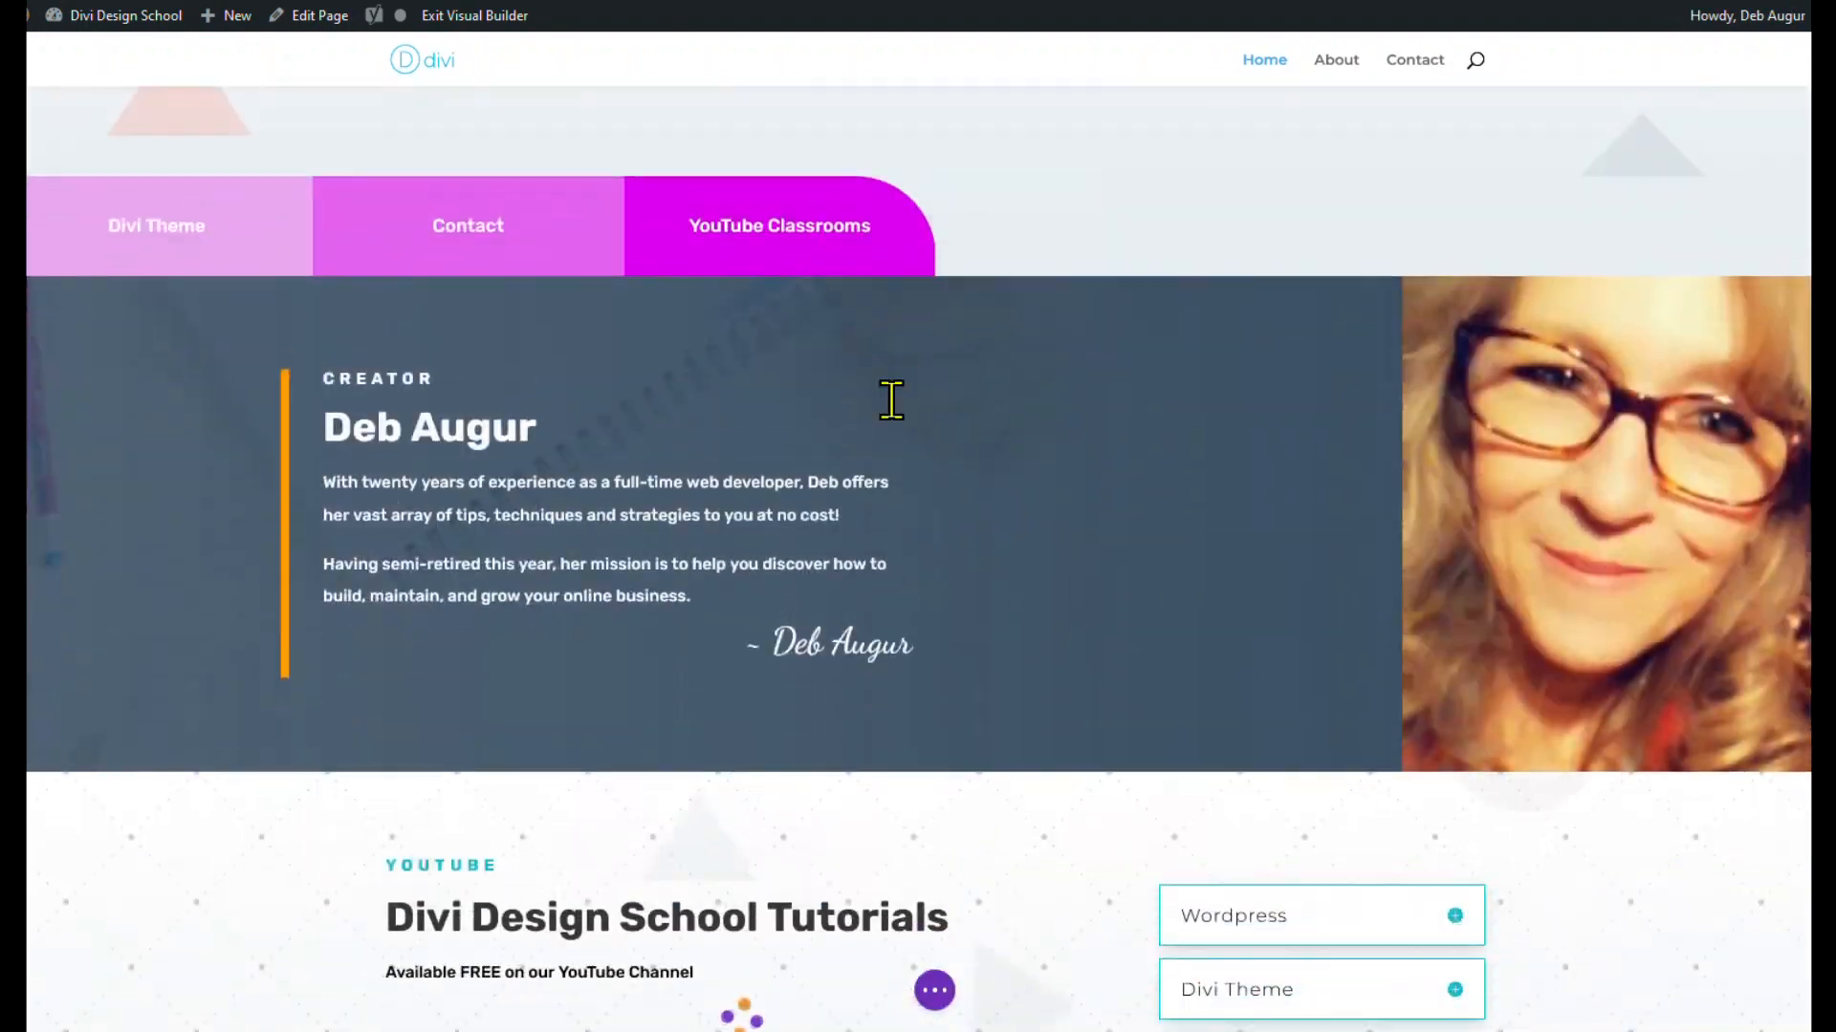
scroll(891, 400, down, 13)
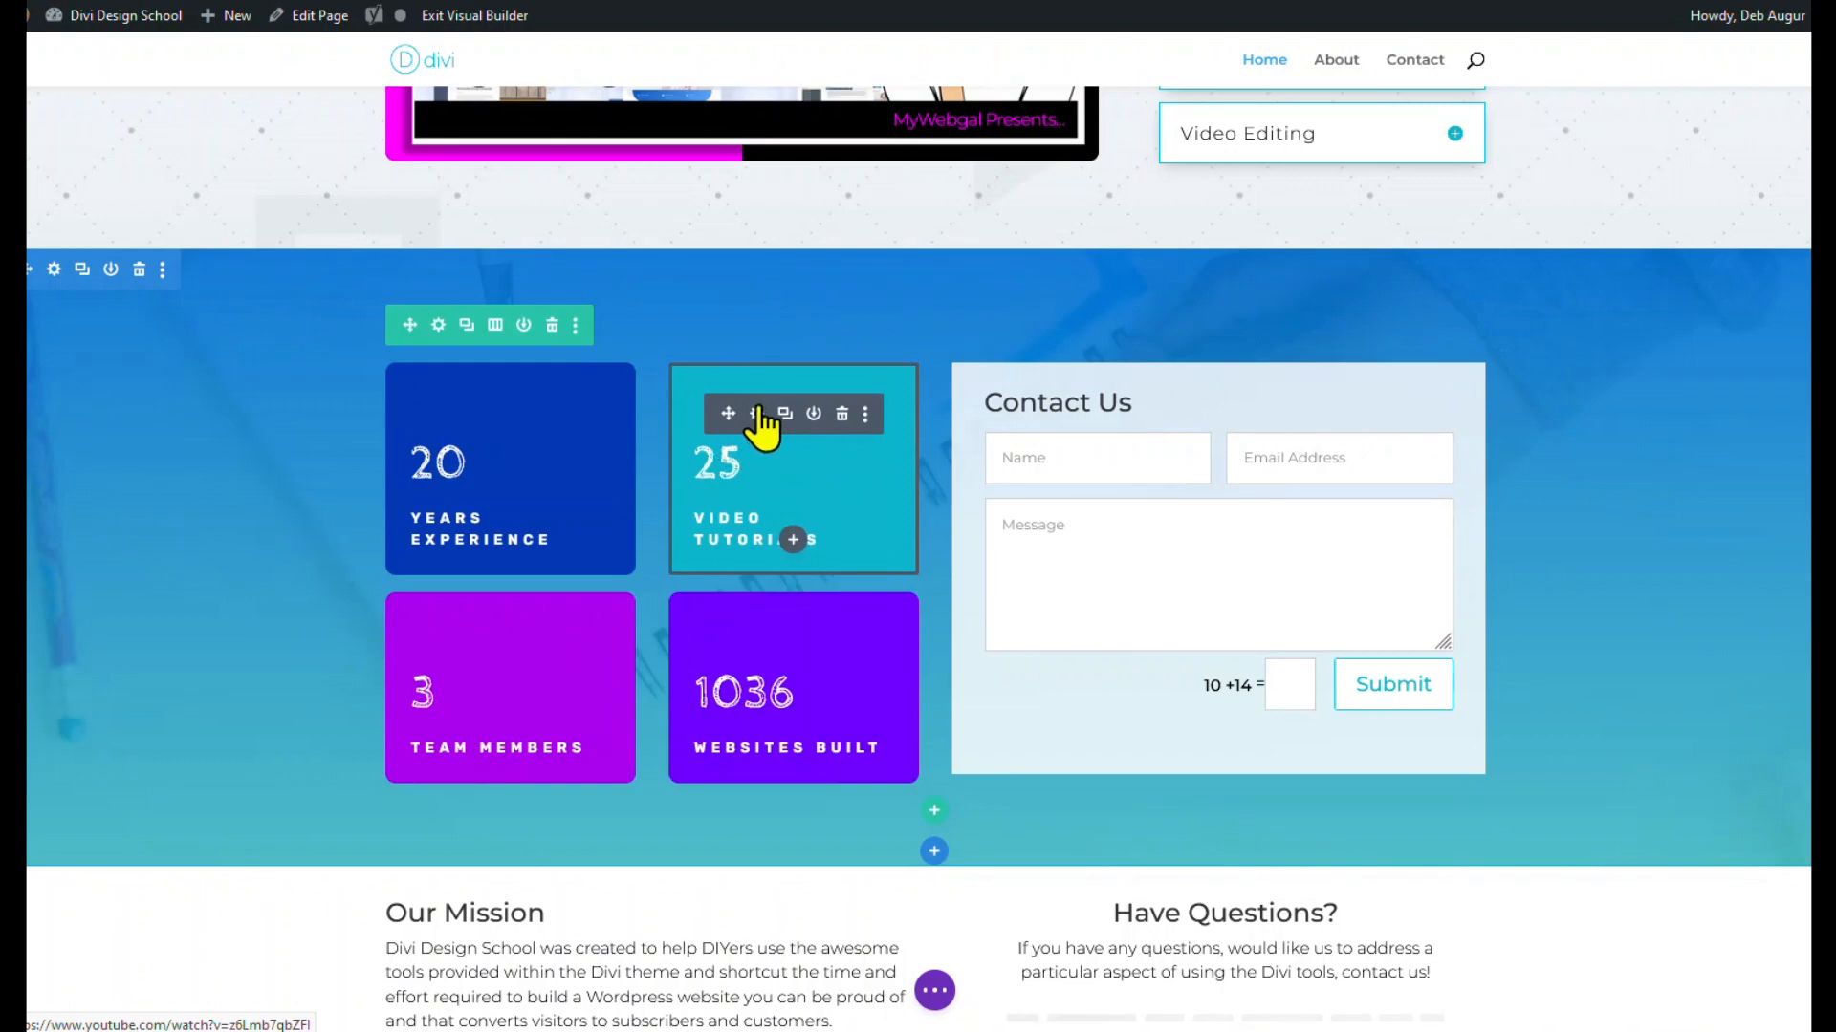
click(756, 414)
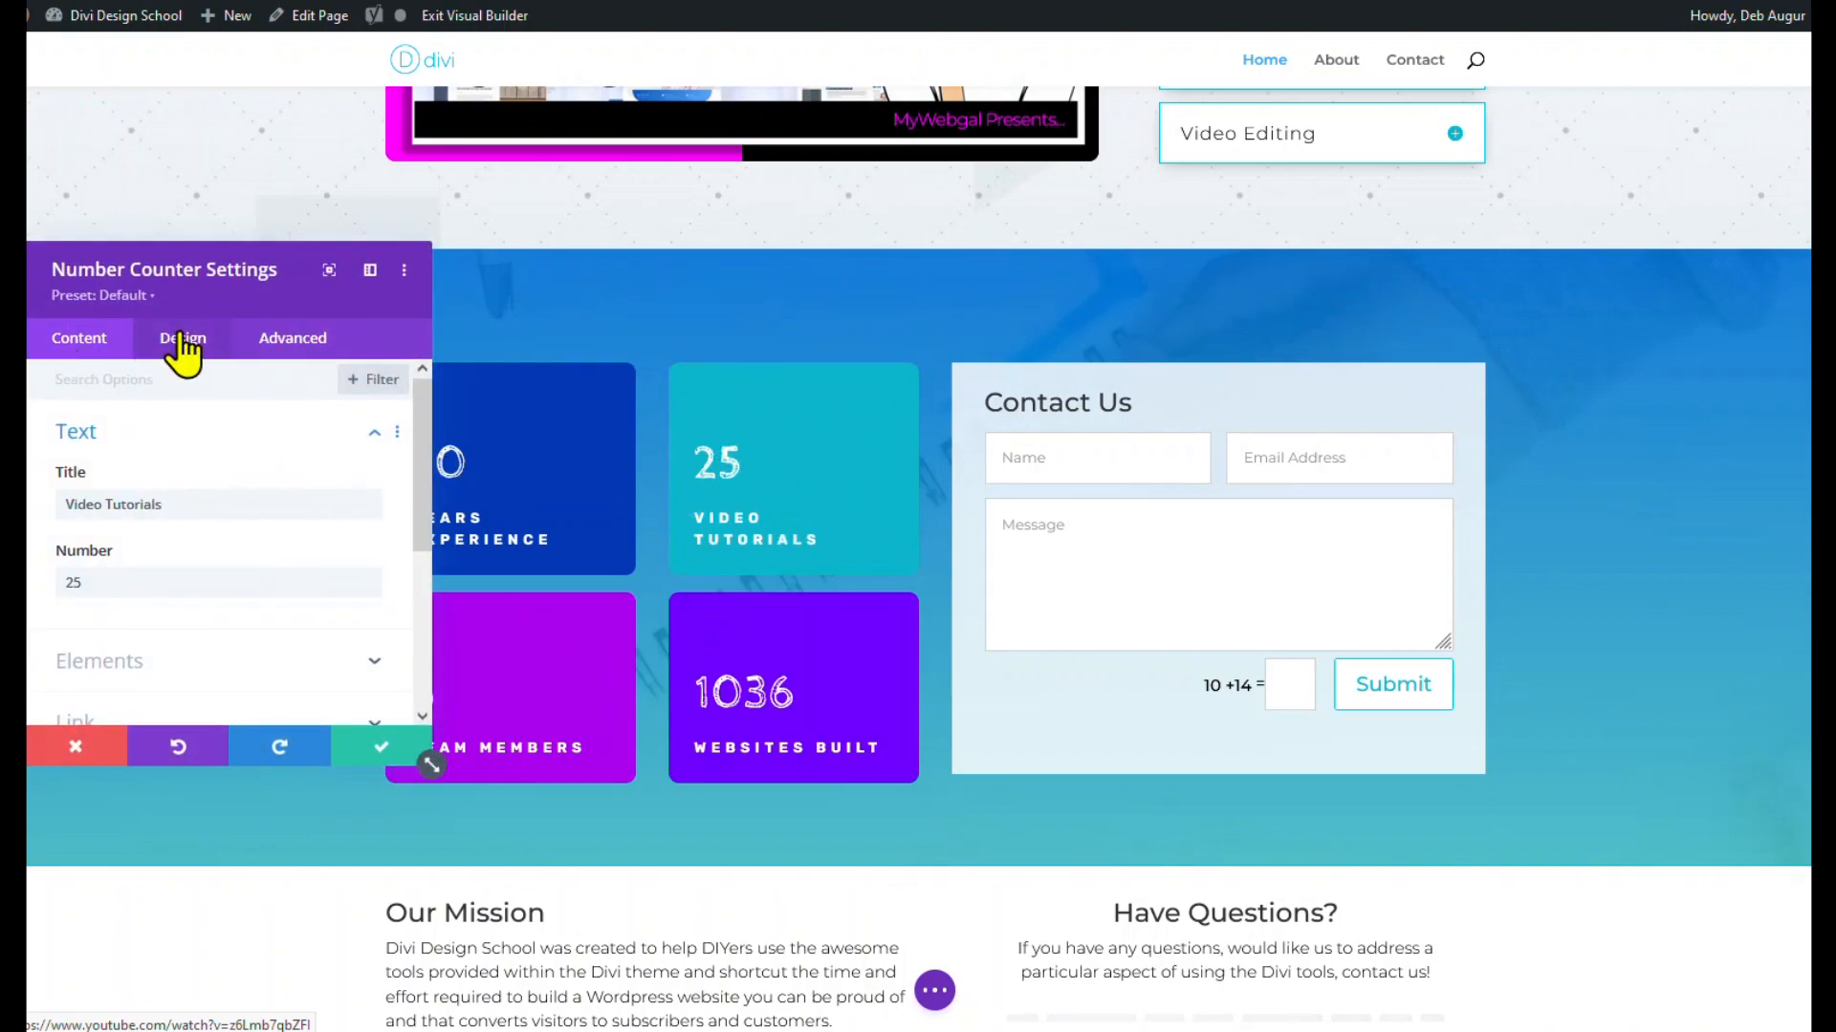
click(172, 432)
click(143, 511)
scroll(287, 507, down, 1)
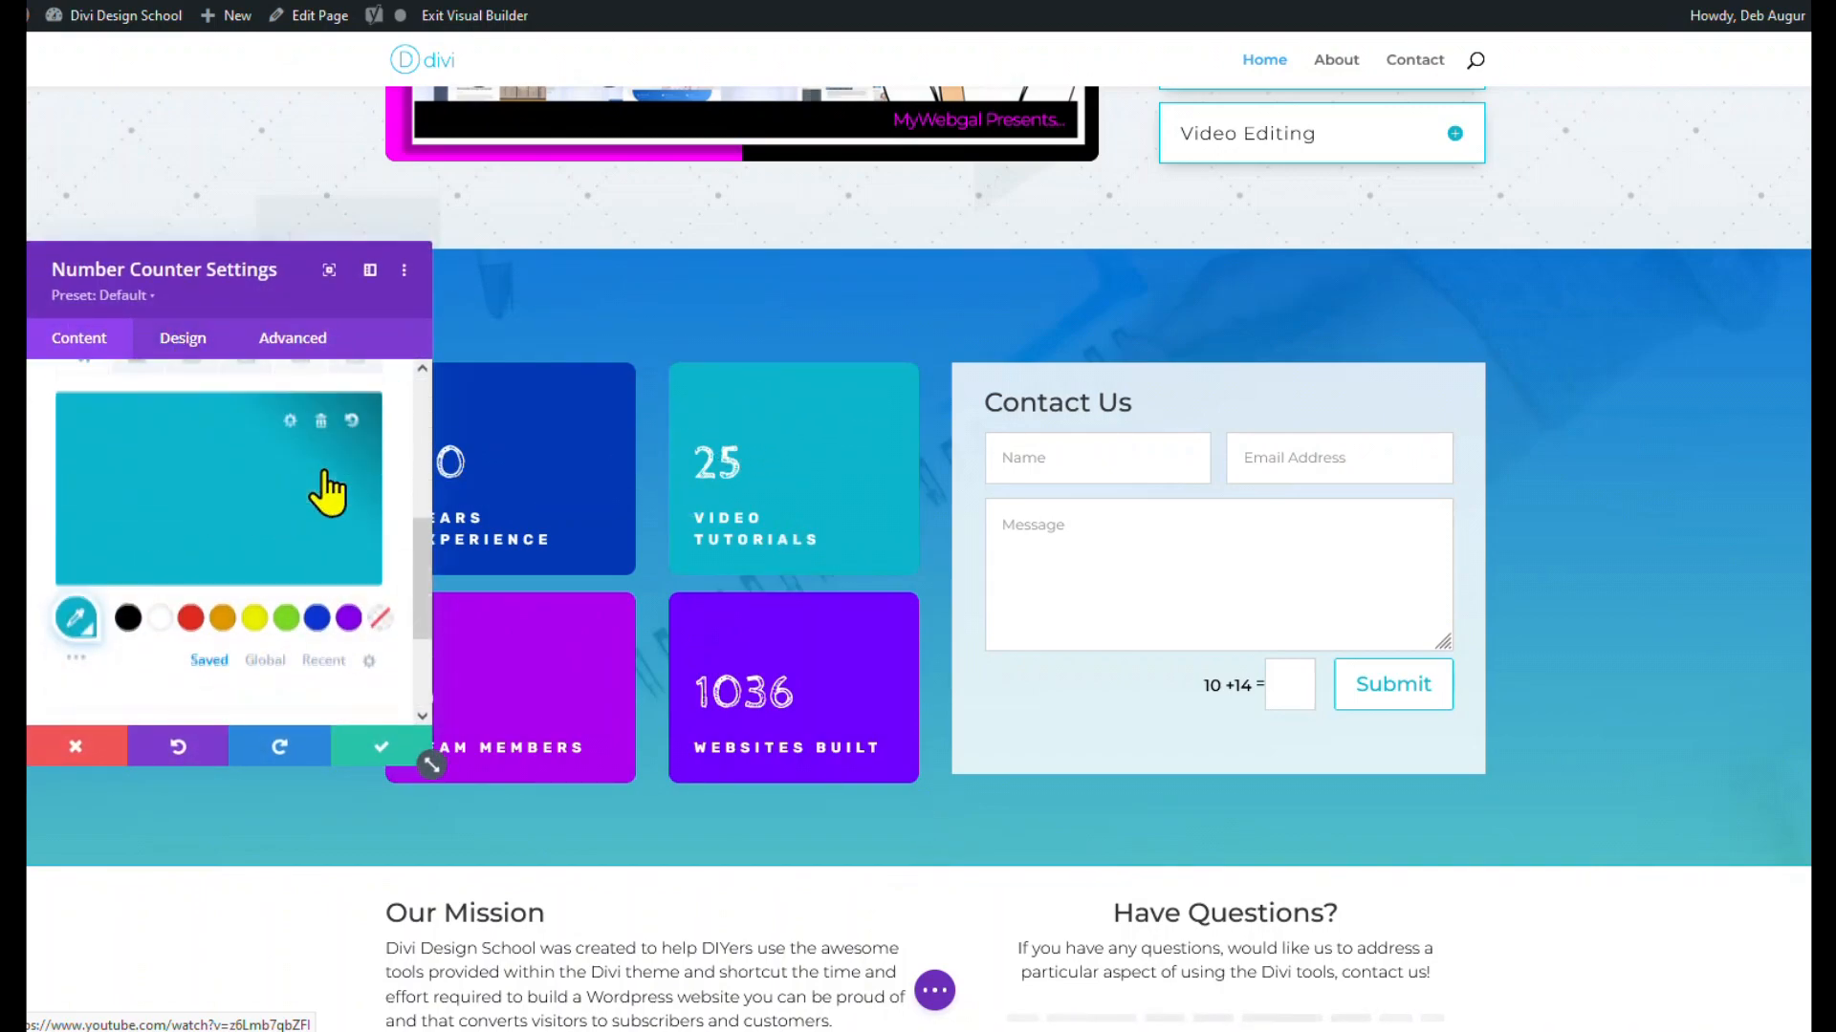
click(316, 618)
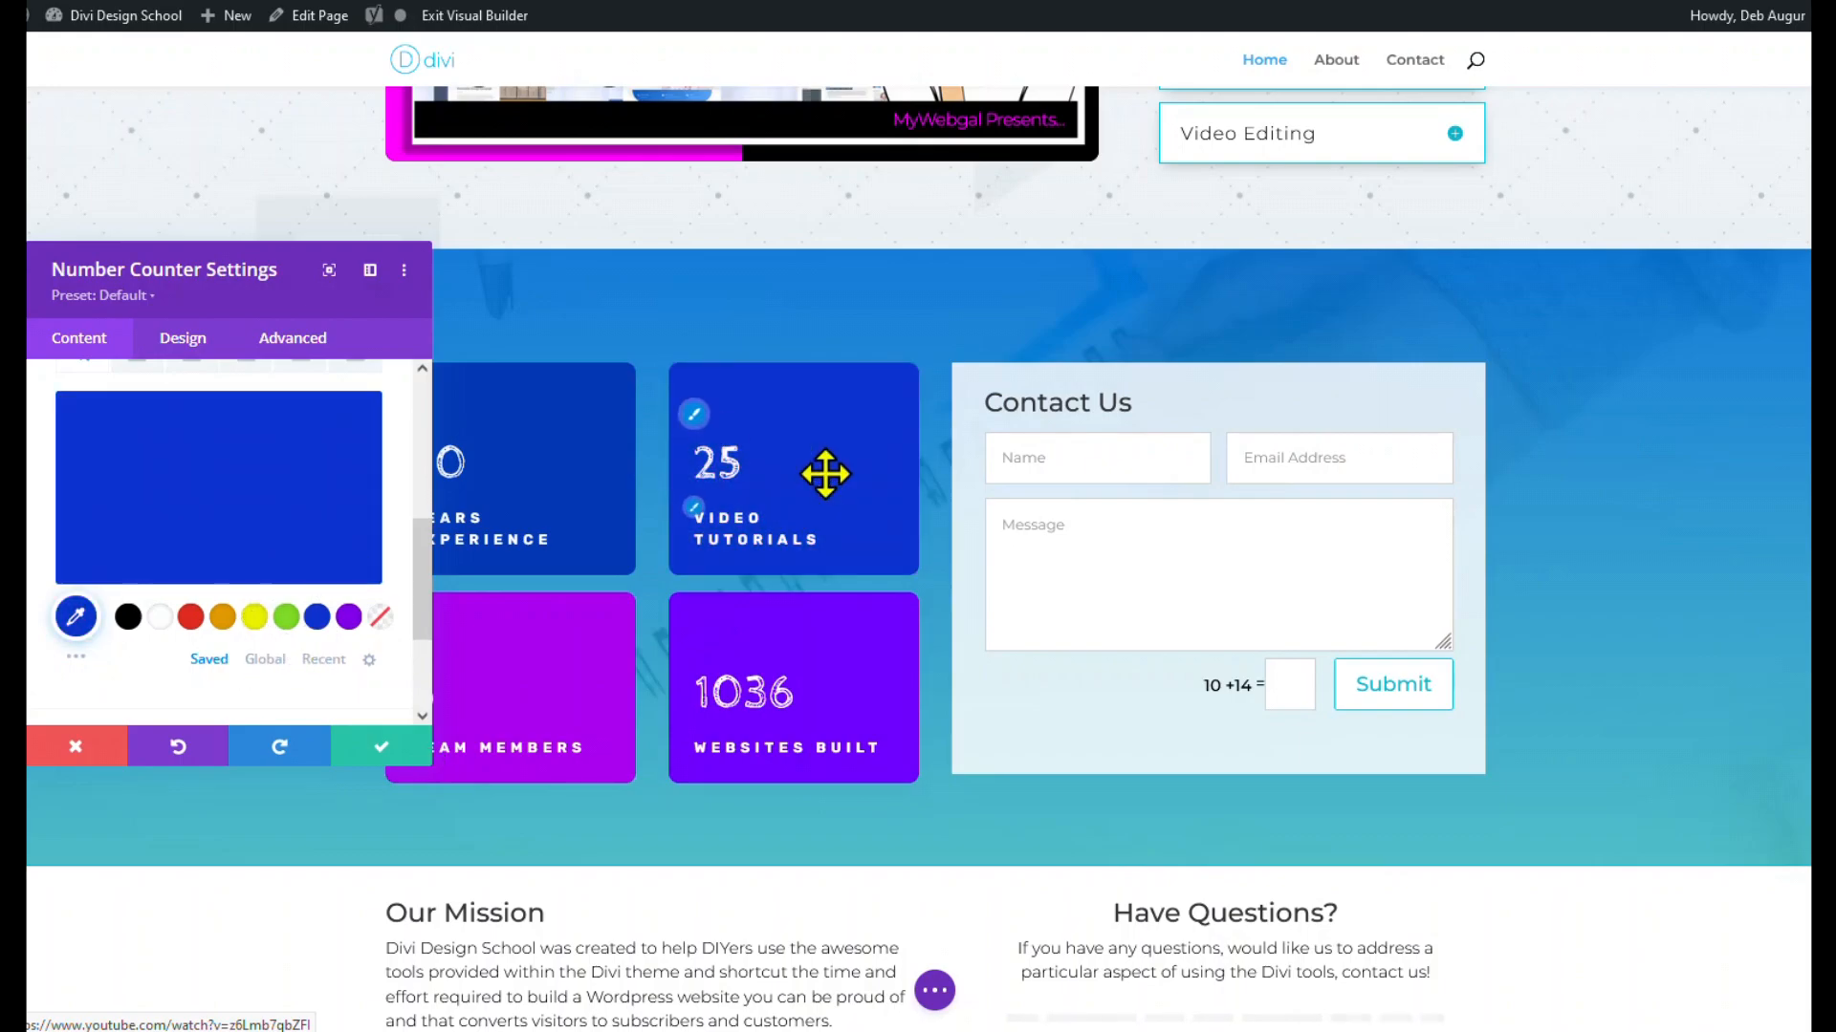
Step: Compare the colors of the other home page elements, and discard the number counter's background change
scroll(947, 670, up, 15)
scroll(942, 382, up, 10)
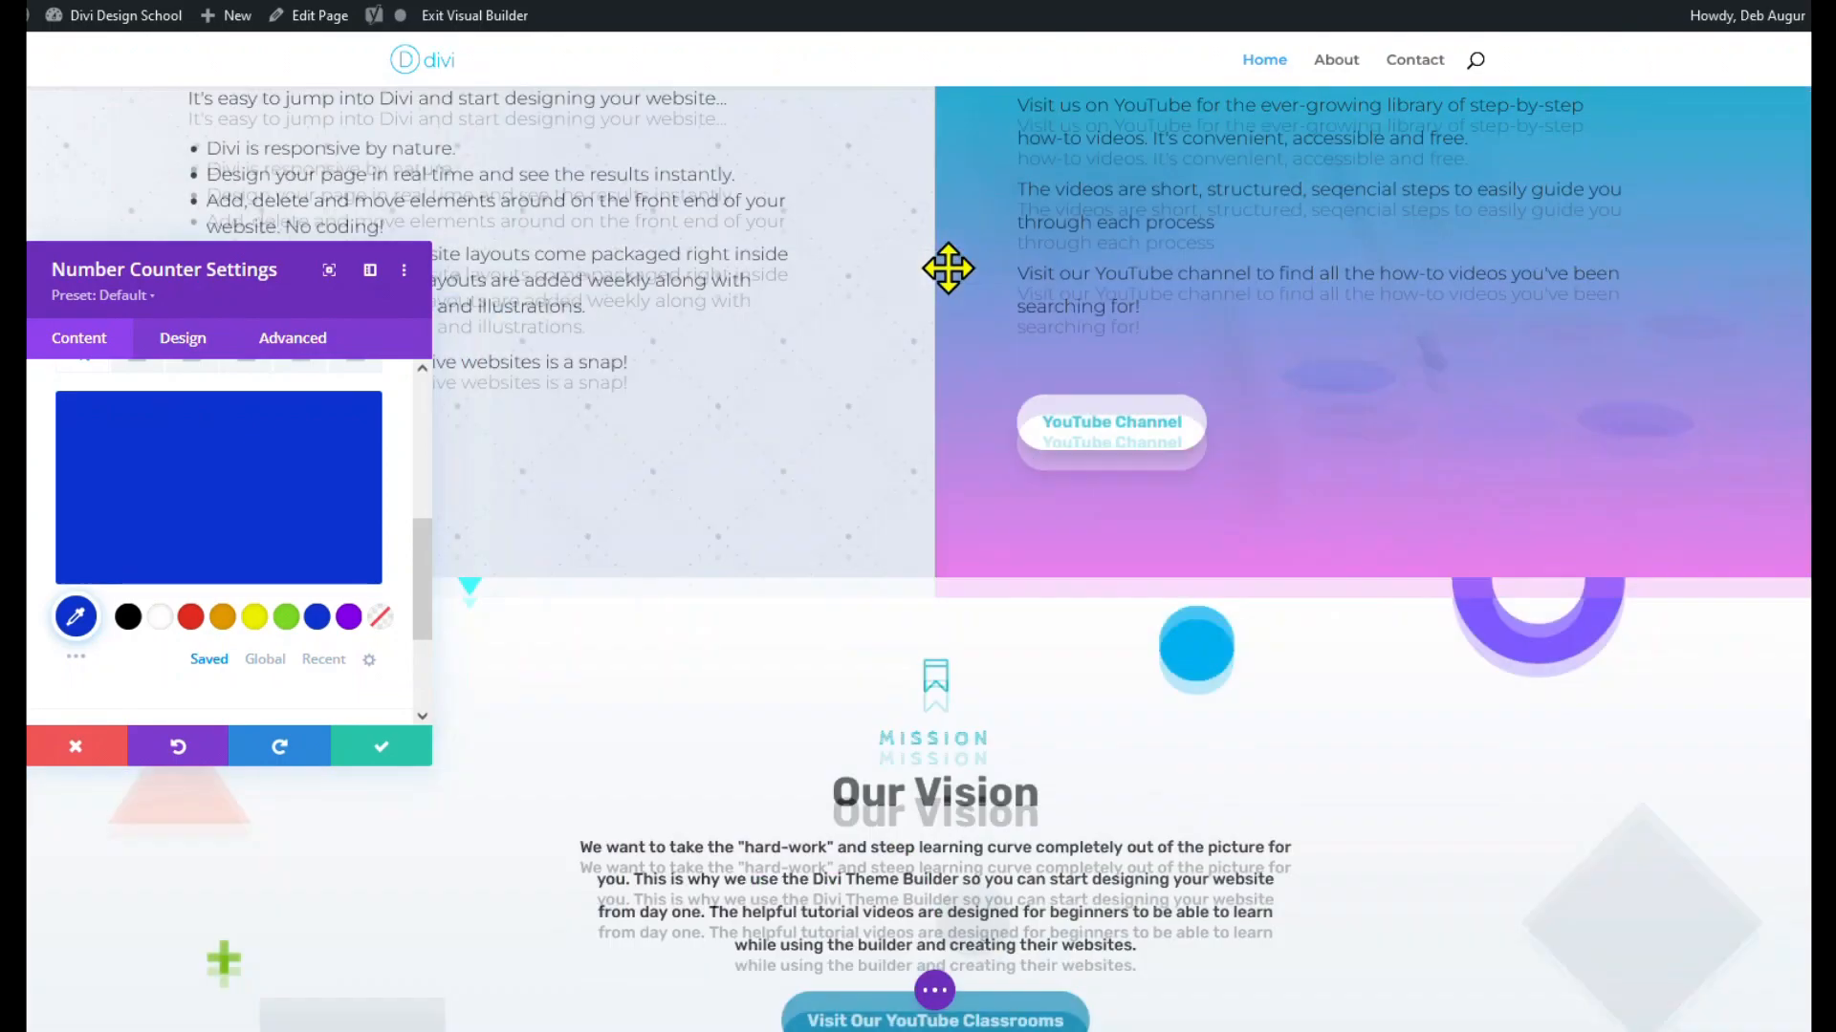
click(72, 746)
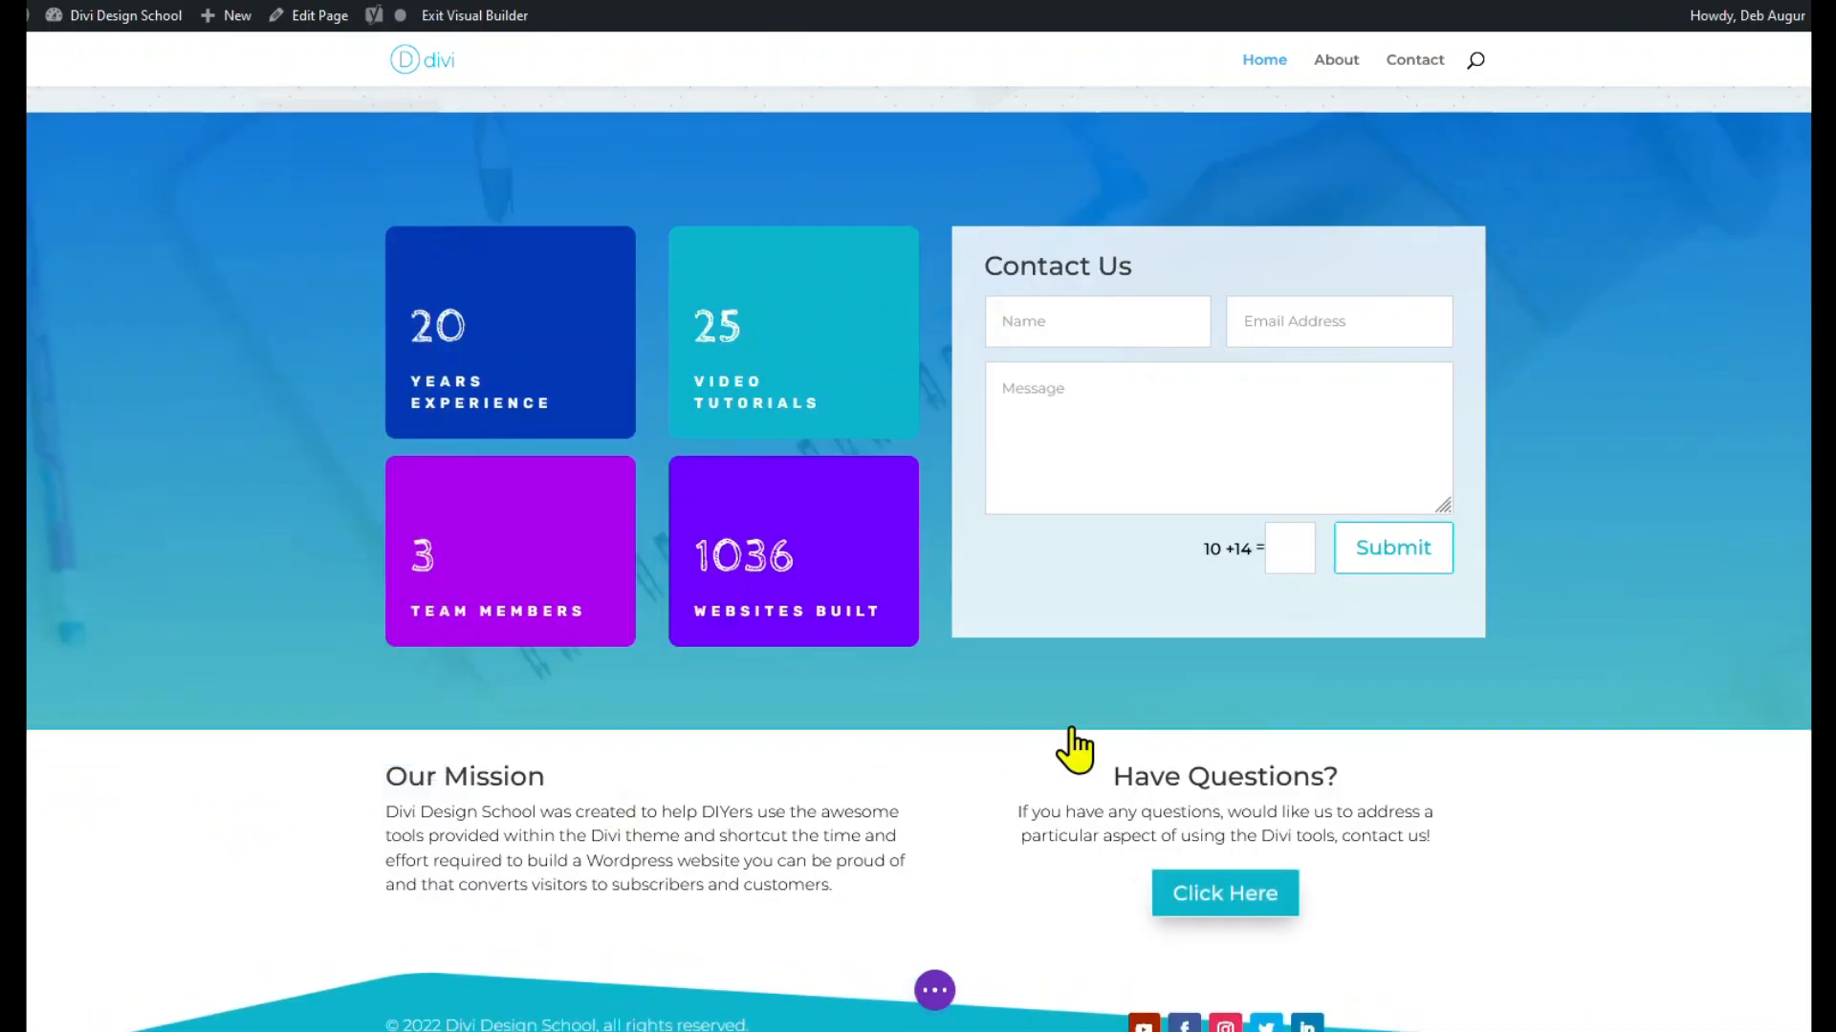
scroll(1563, 509, up, 7)
scroll(1556, 509, up, 15)
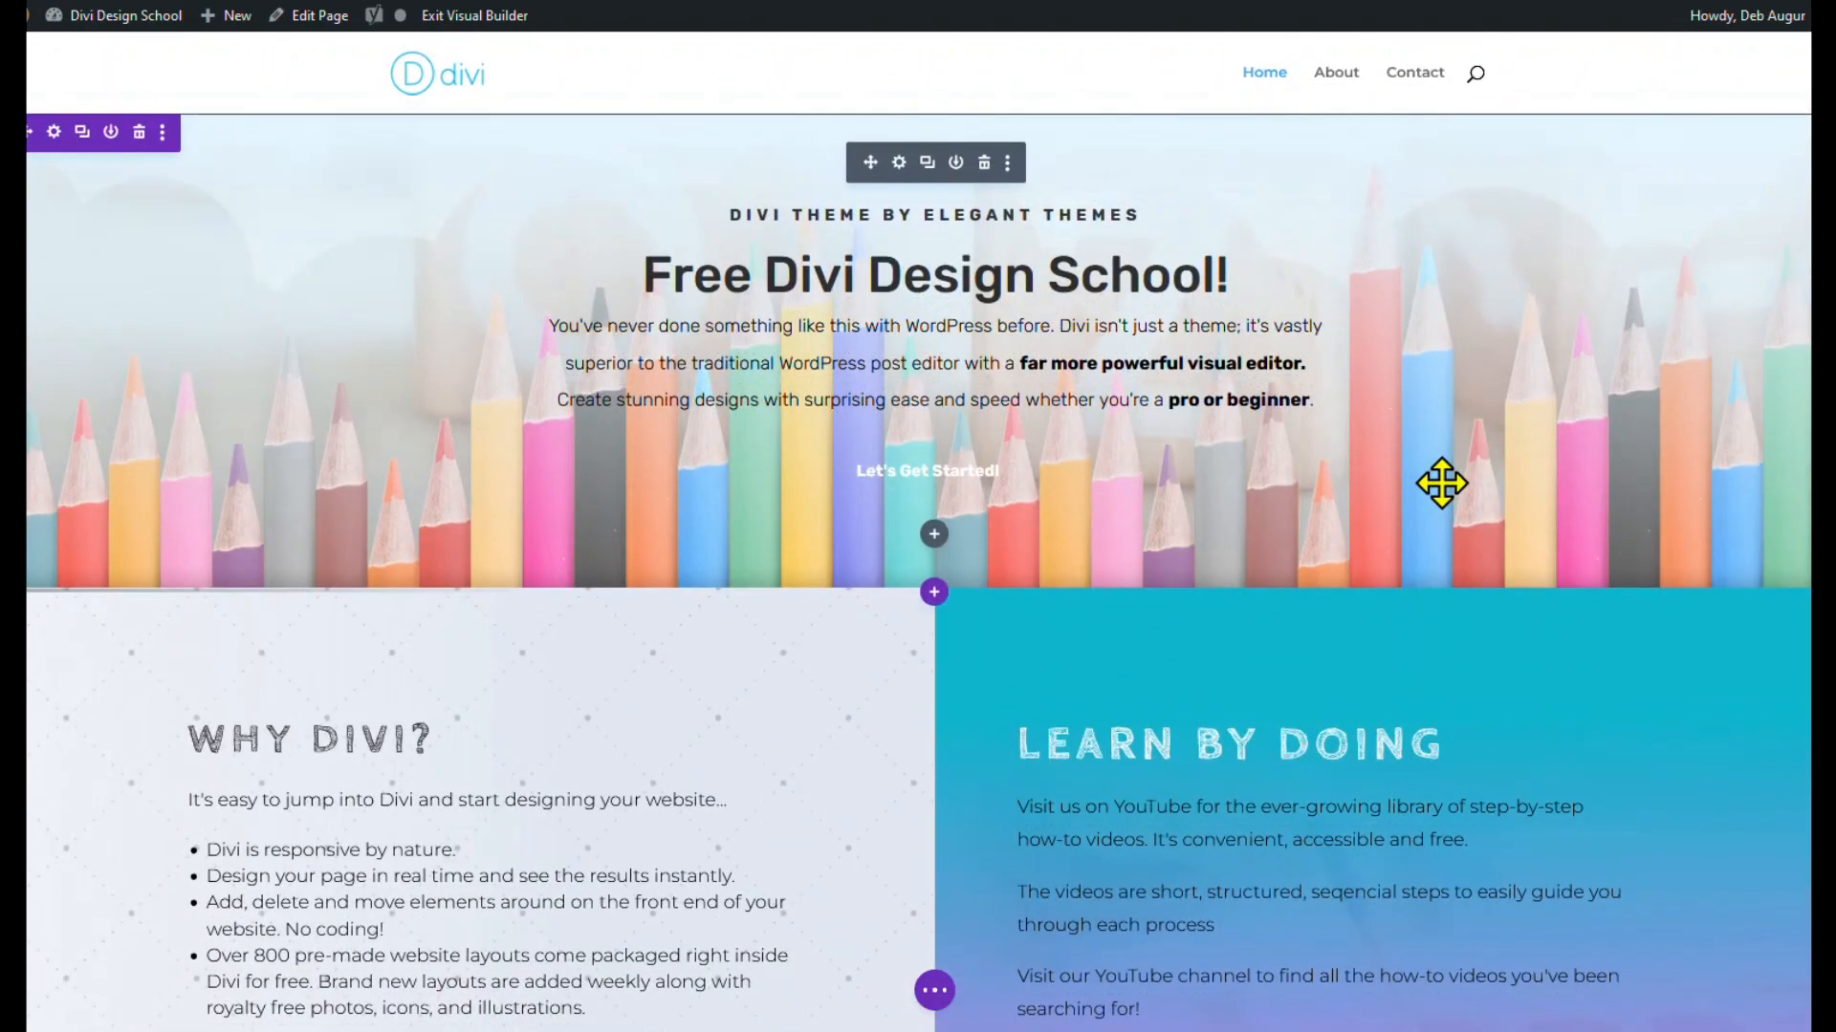
Step: Compare the global and saved color palettes for the Visit Our YouTube Classrooms button's text, and close its settings without saving
scroll(1442, 482, down, 5)
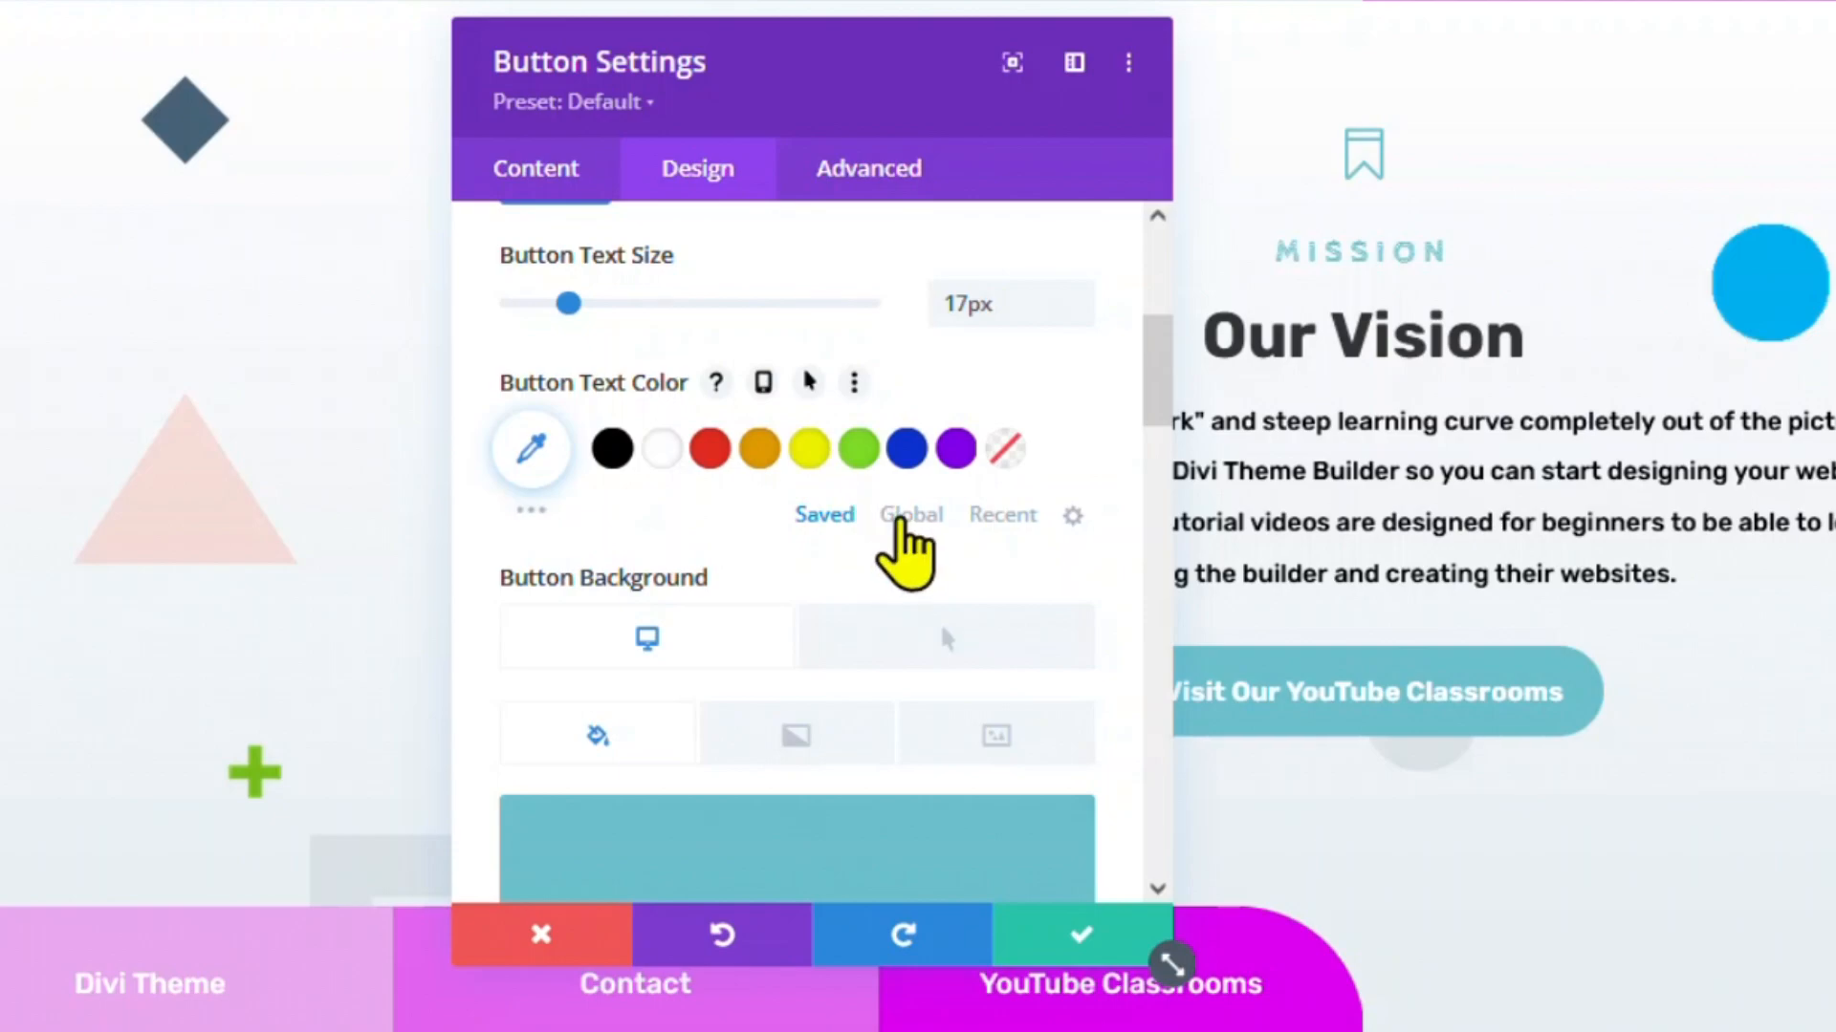
click(902, 518)
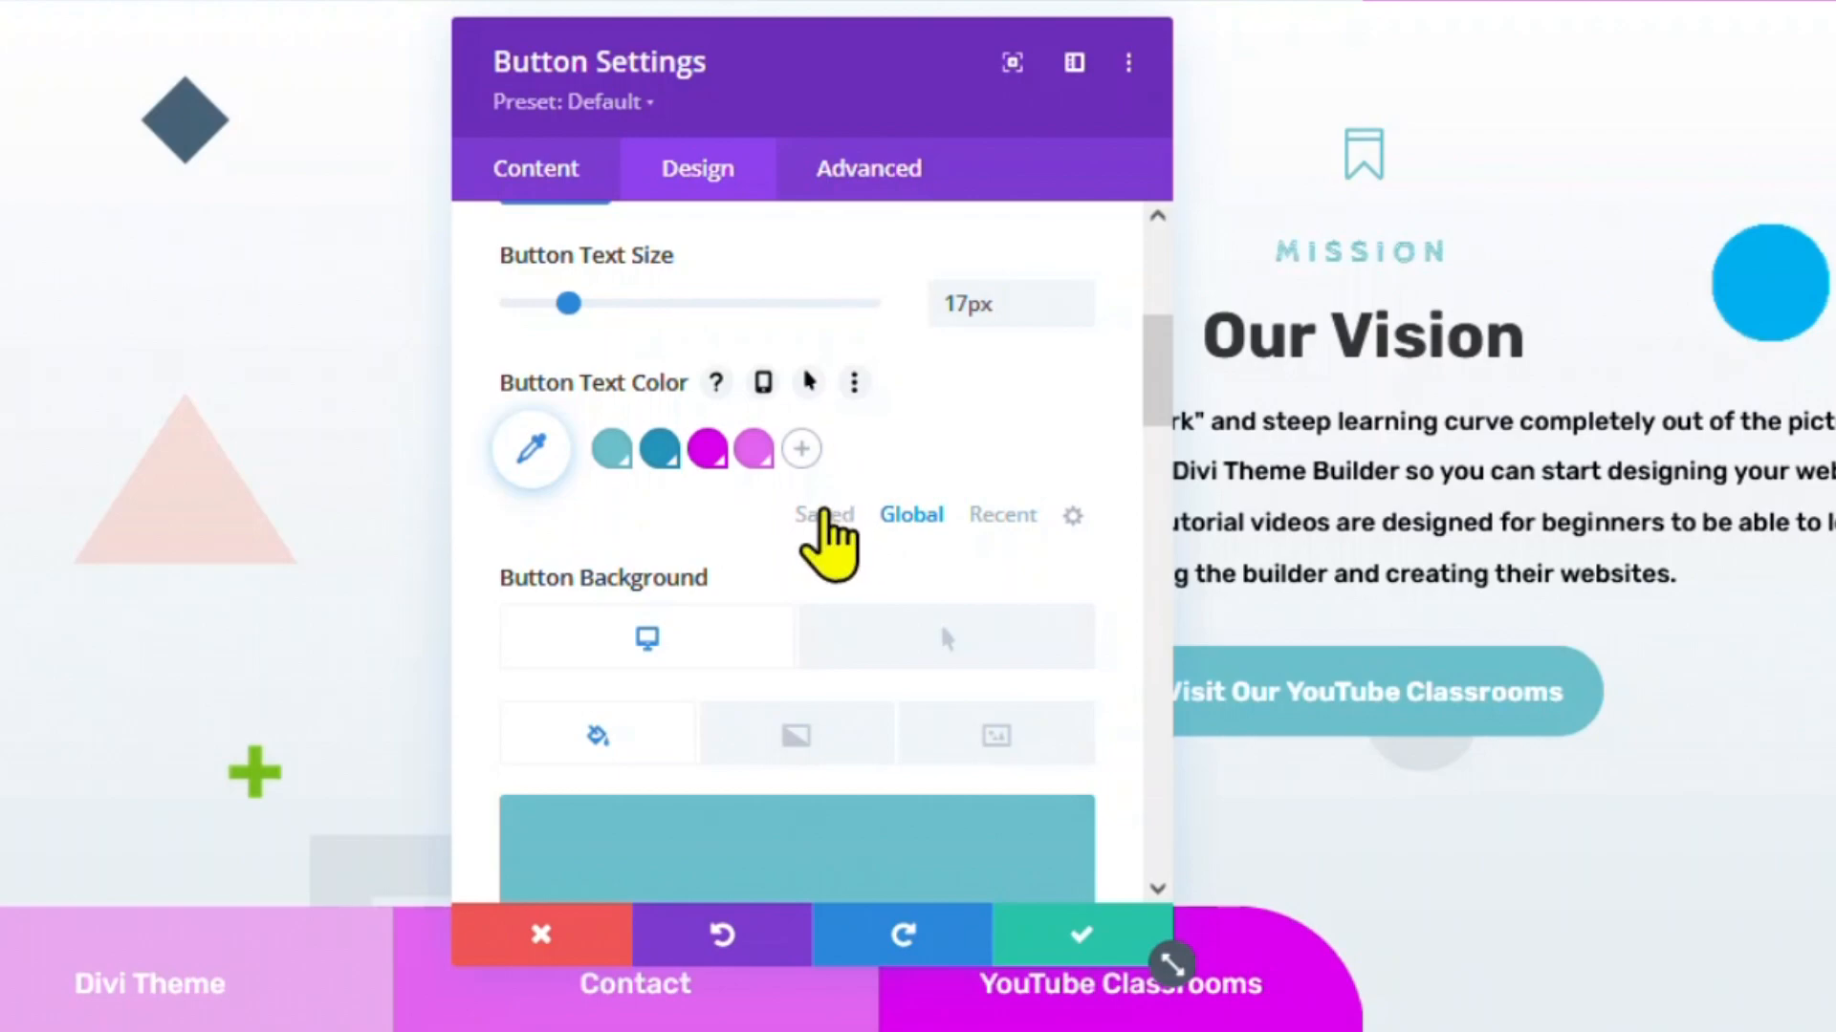
click(822, 517)
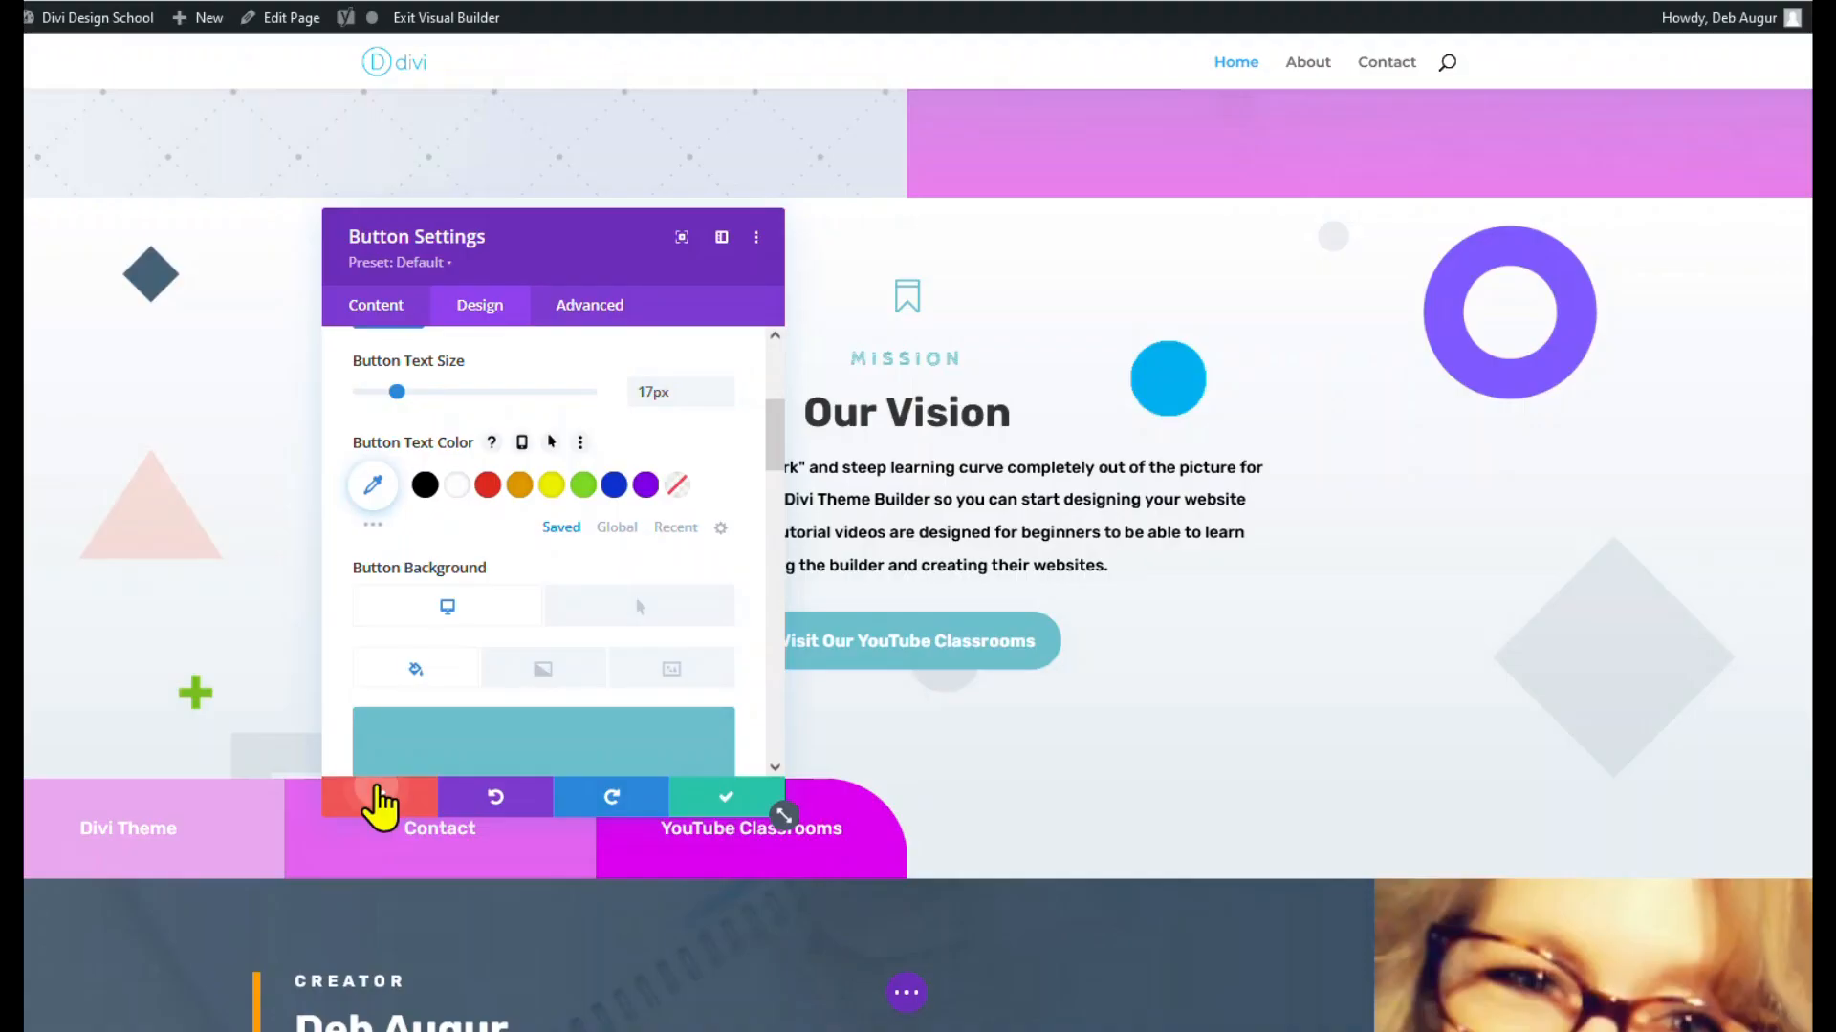
click(507, 942)
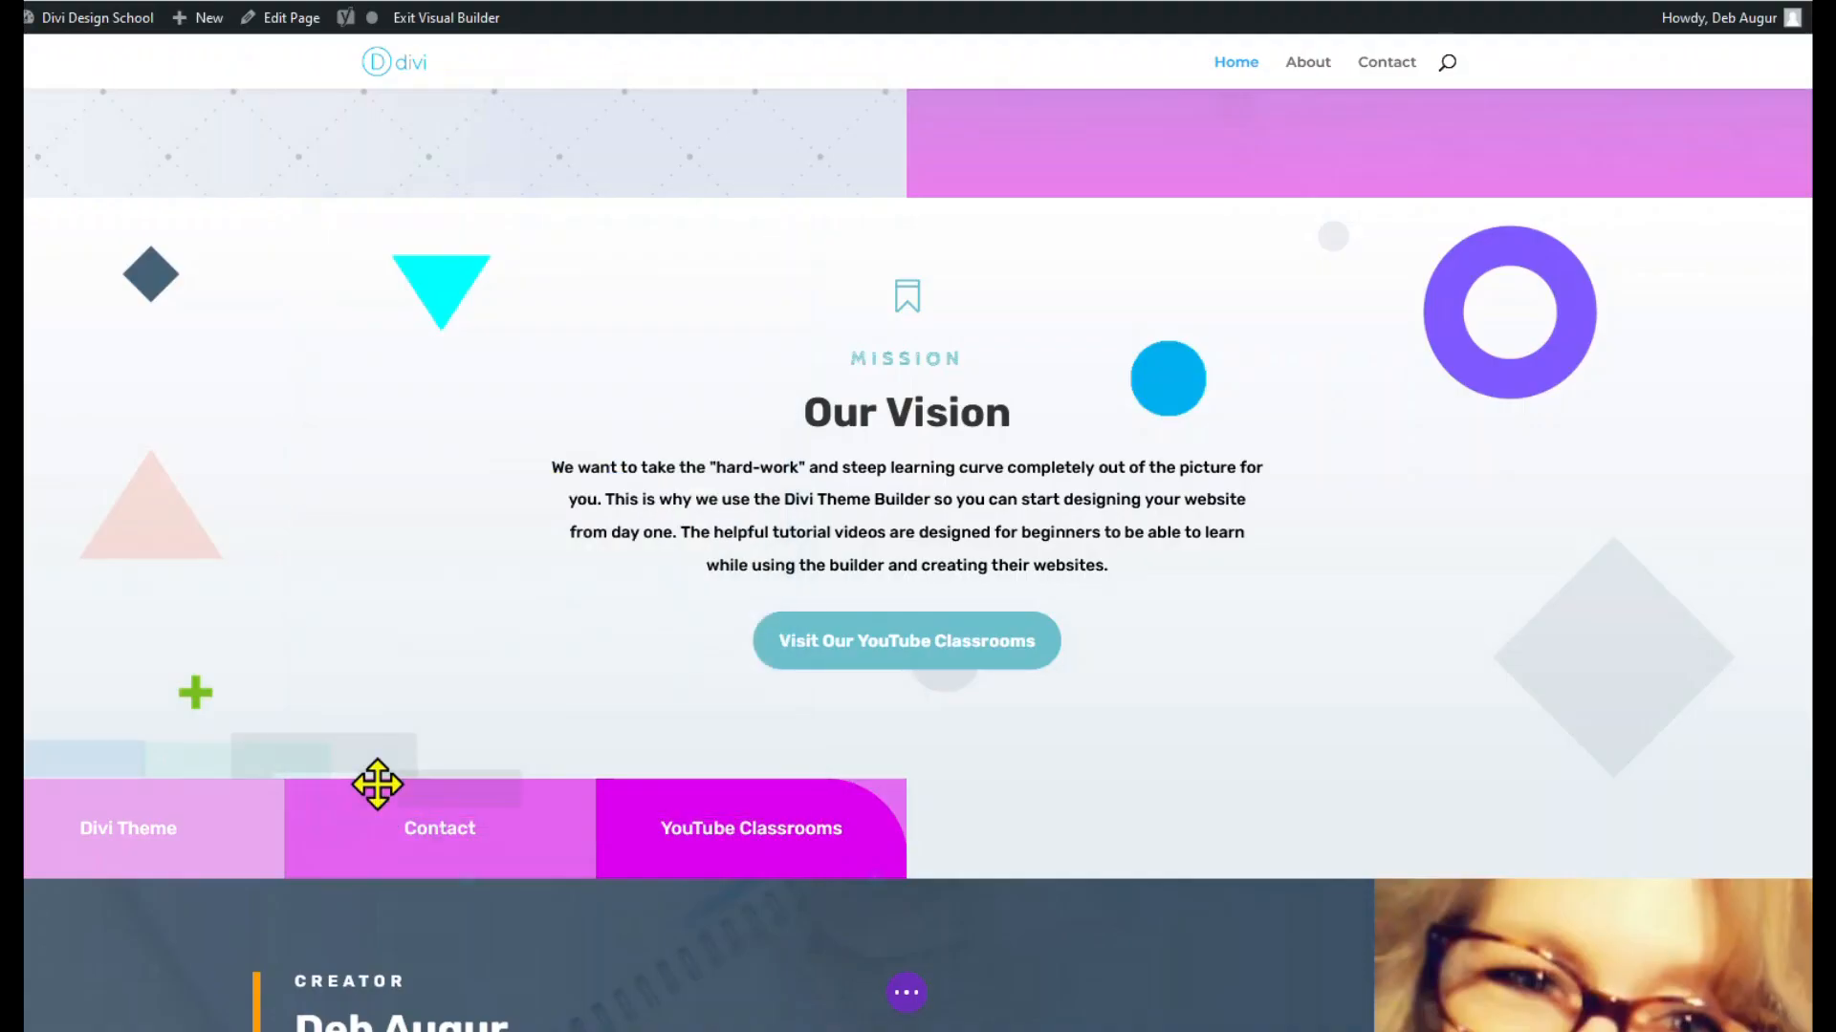
scroll(664, 768, up, 10)
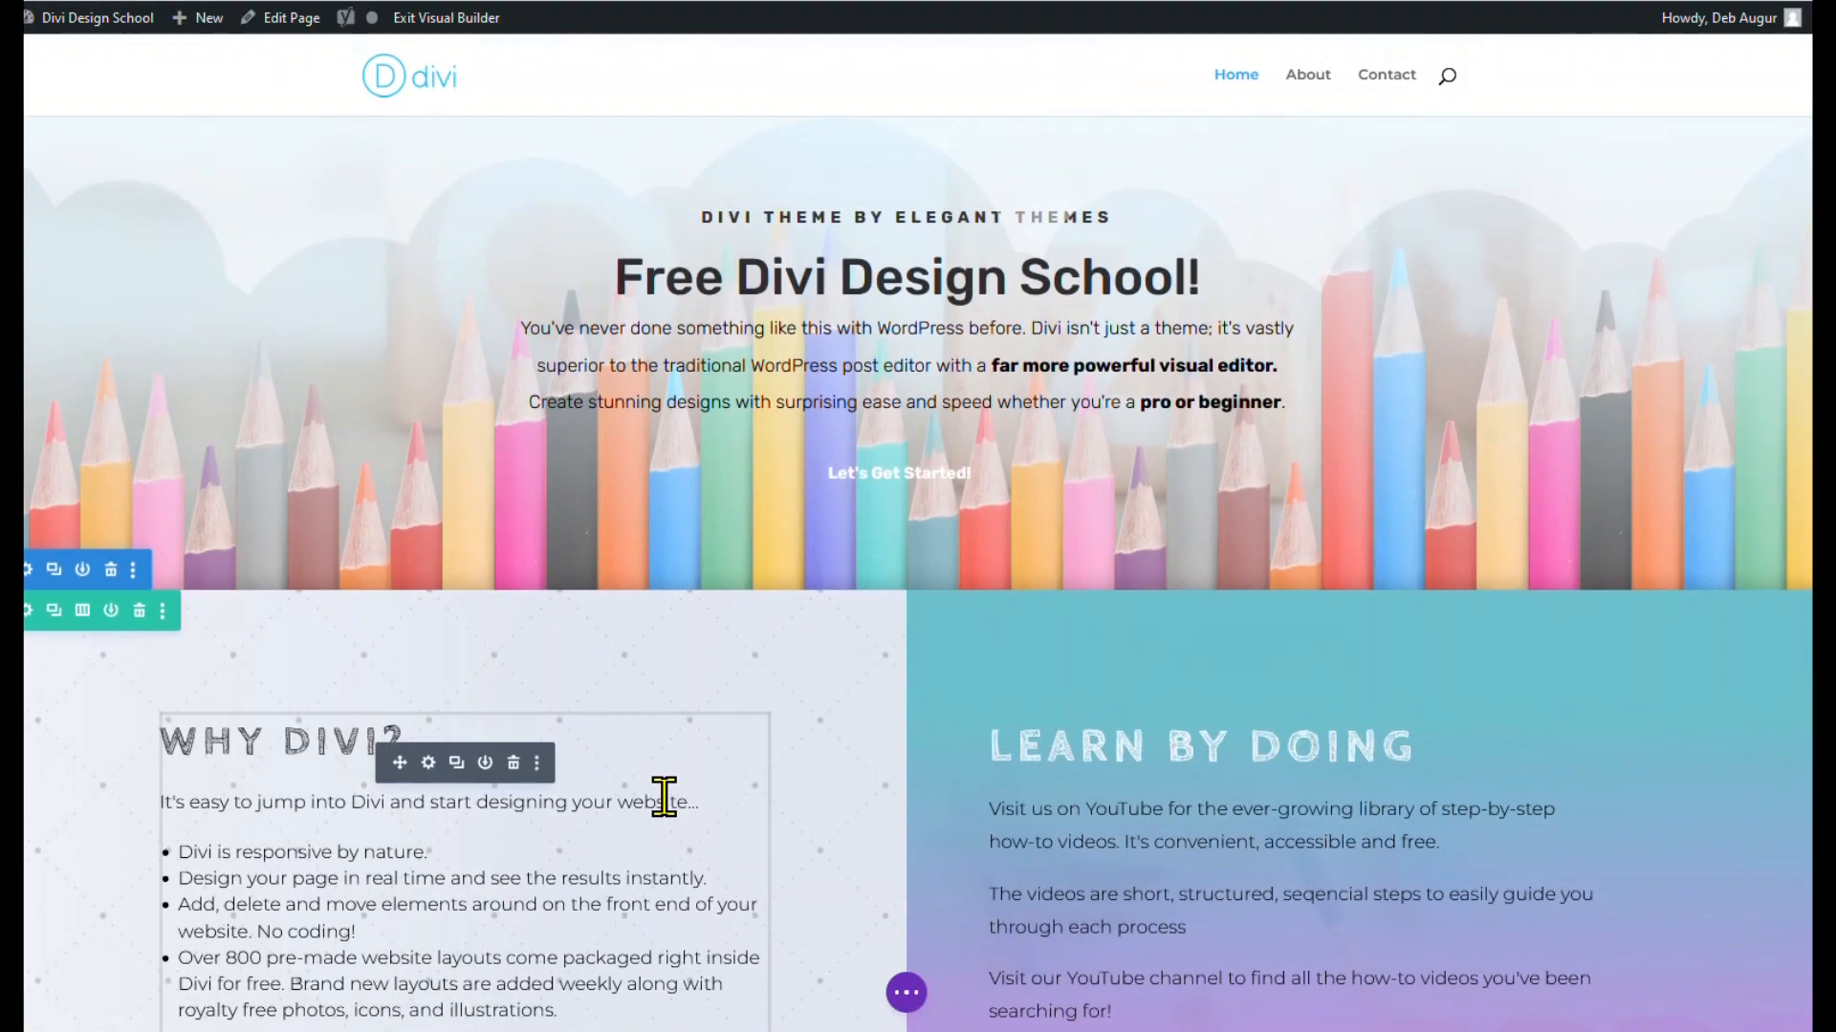